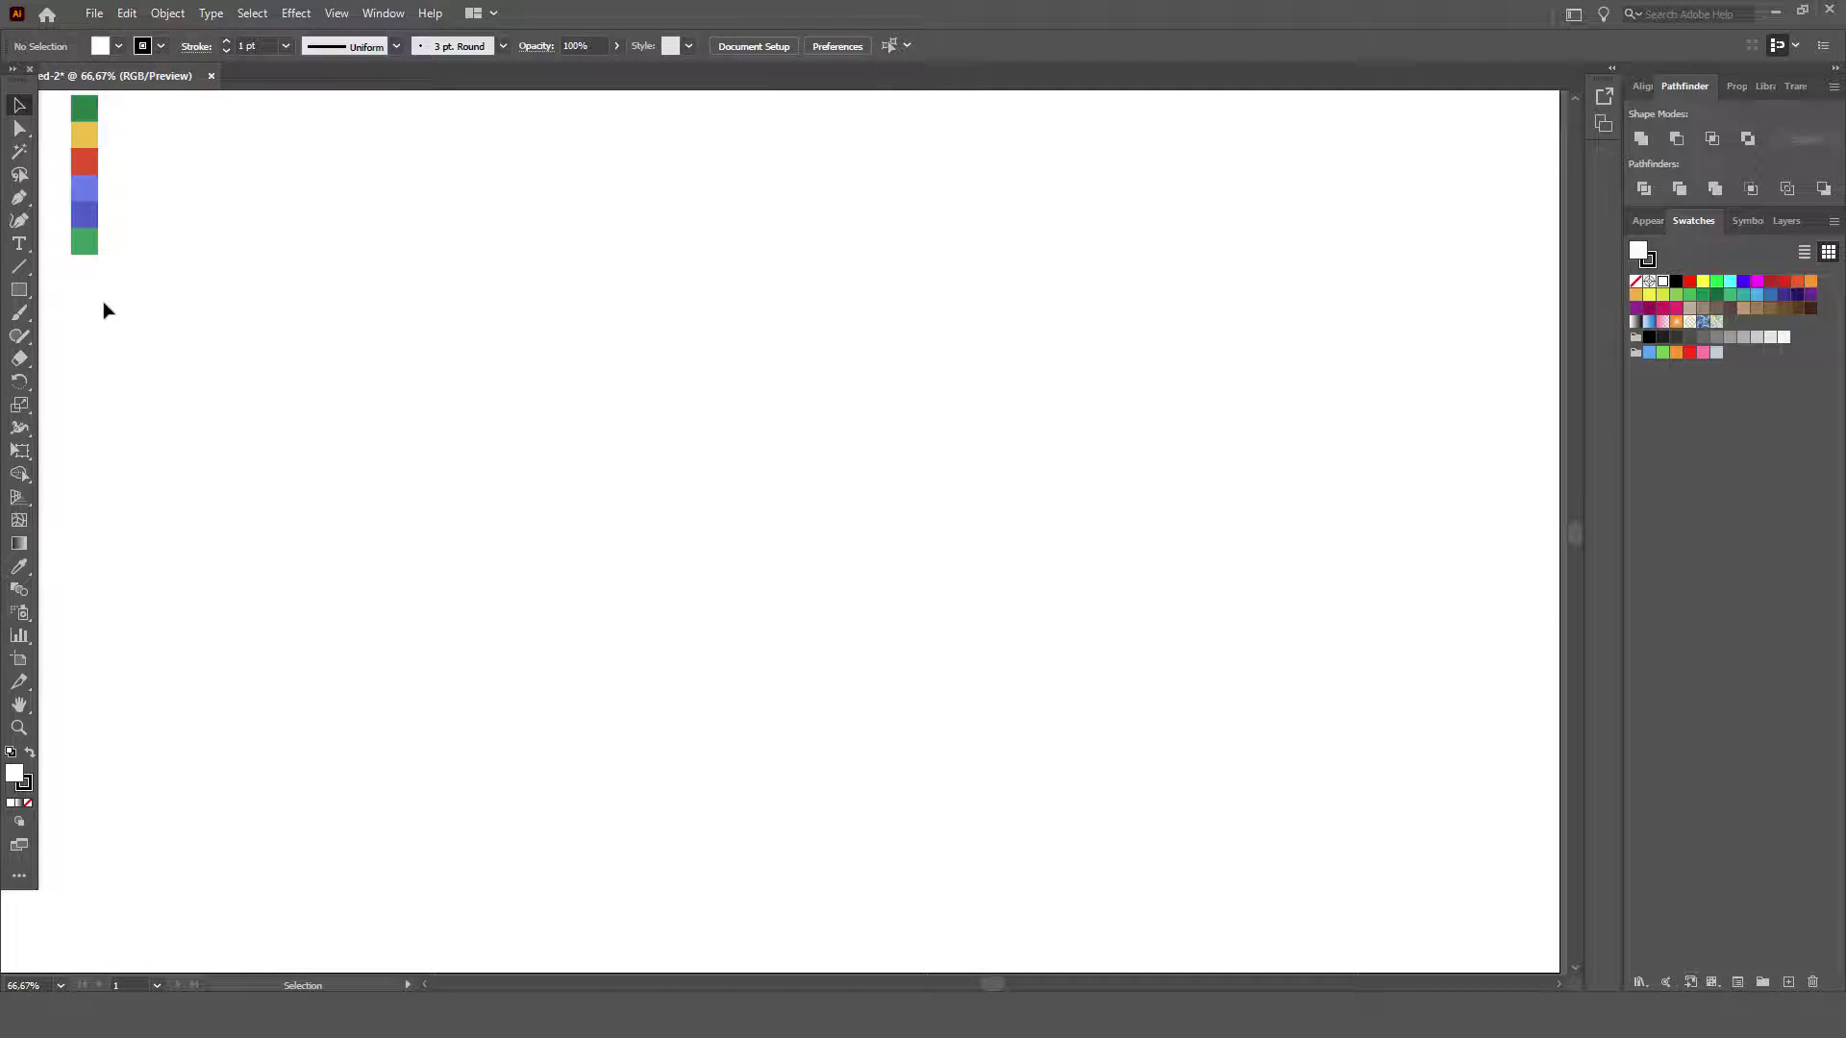
# Draw an outlined triangle with the Star tool by reducing its points to three.
pyautogui.click(22, 293)
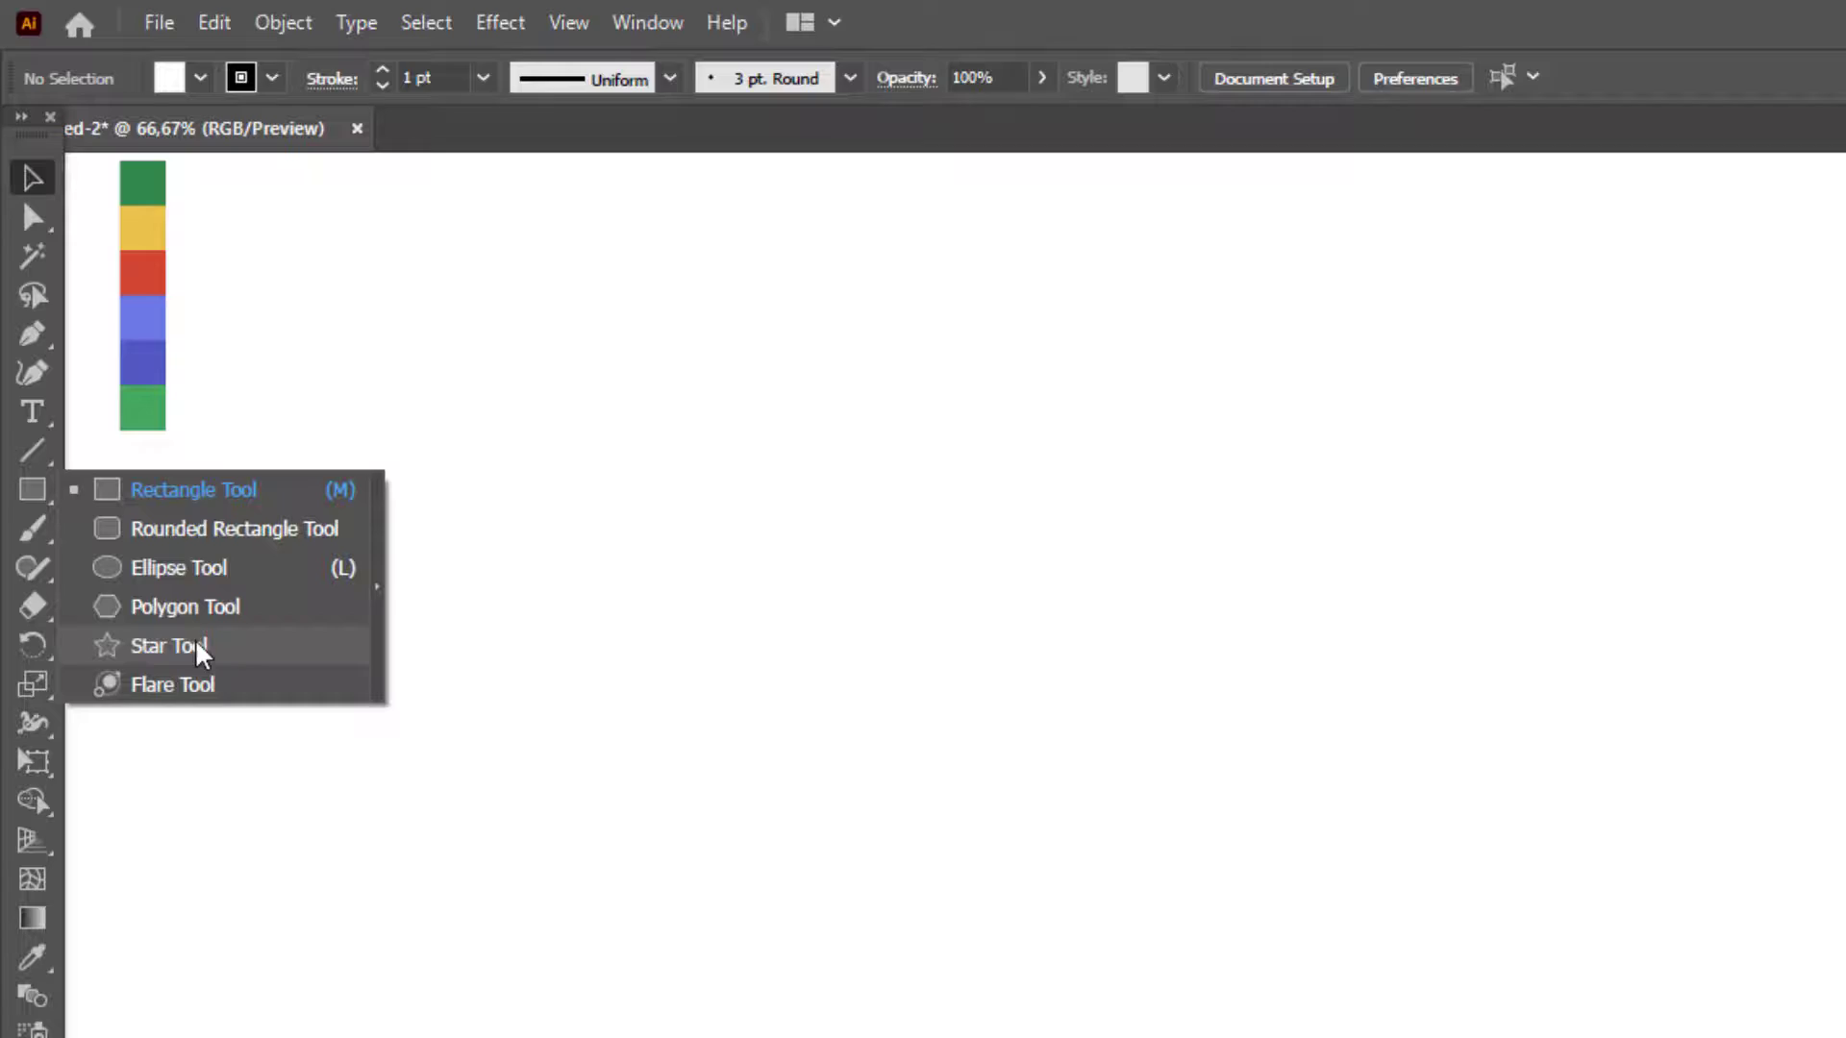
pyautogui.click(167, 649)
pyautogui.moveTo(621, 414); pyautogui.dragTo(729, 545)
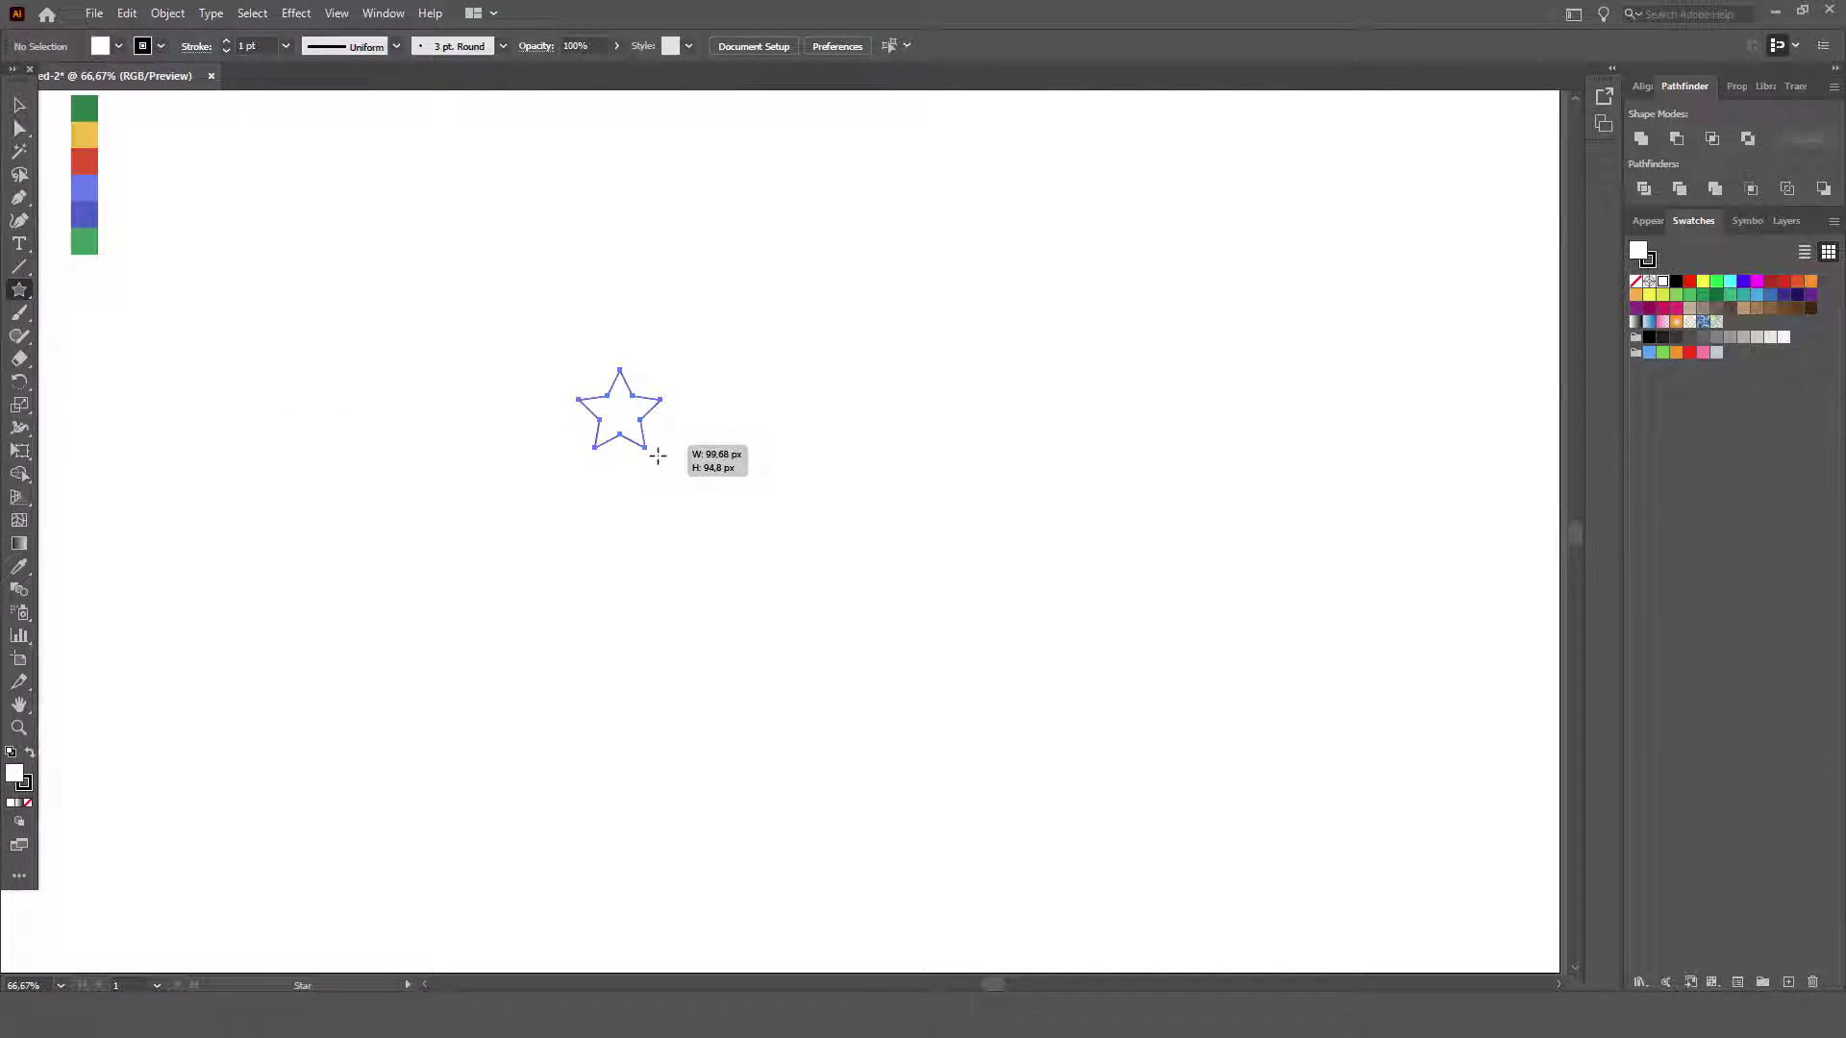
pyautogui.press('Down')
pyautogui.press('Down')
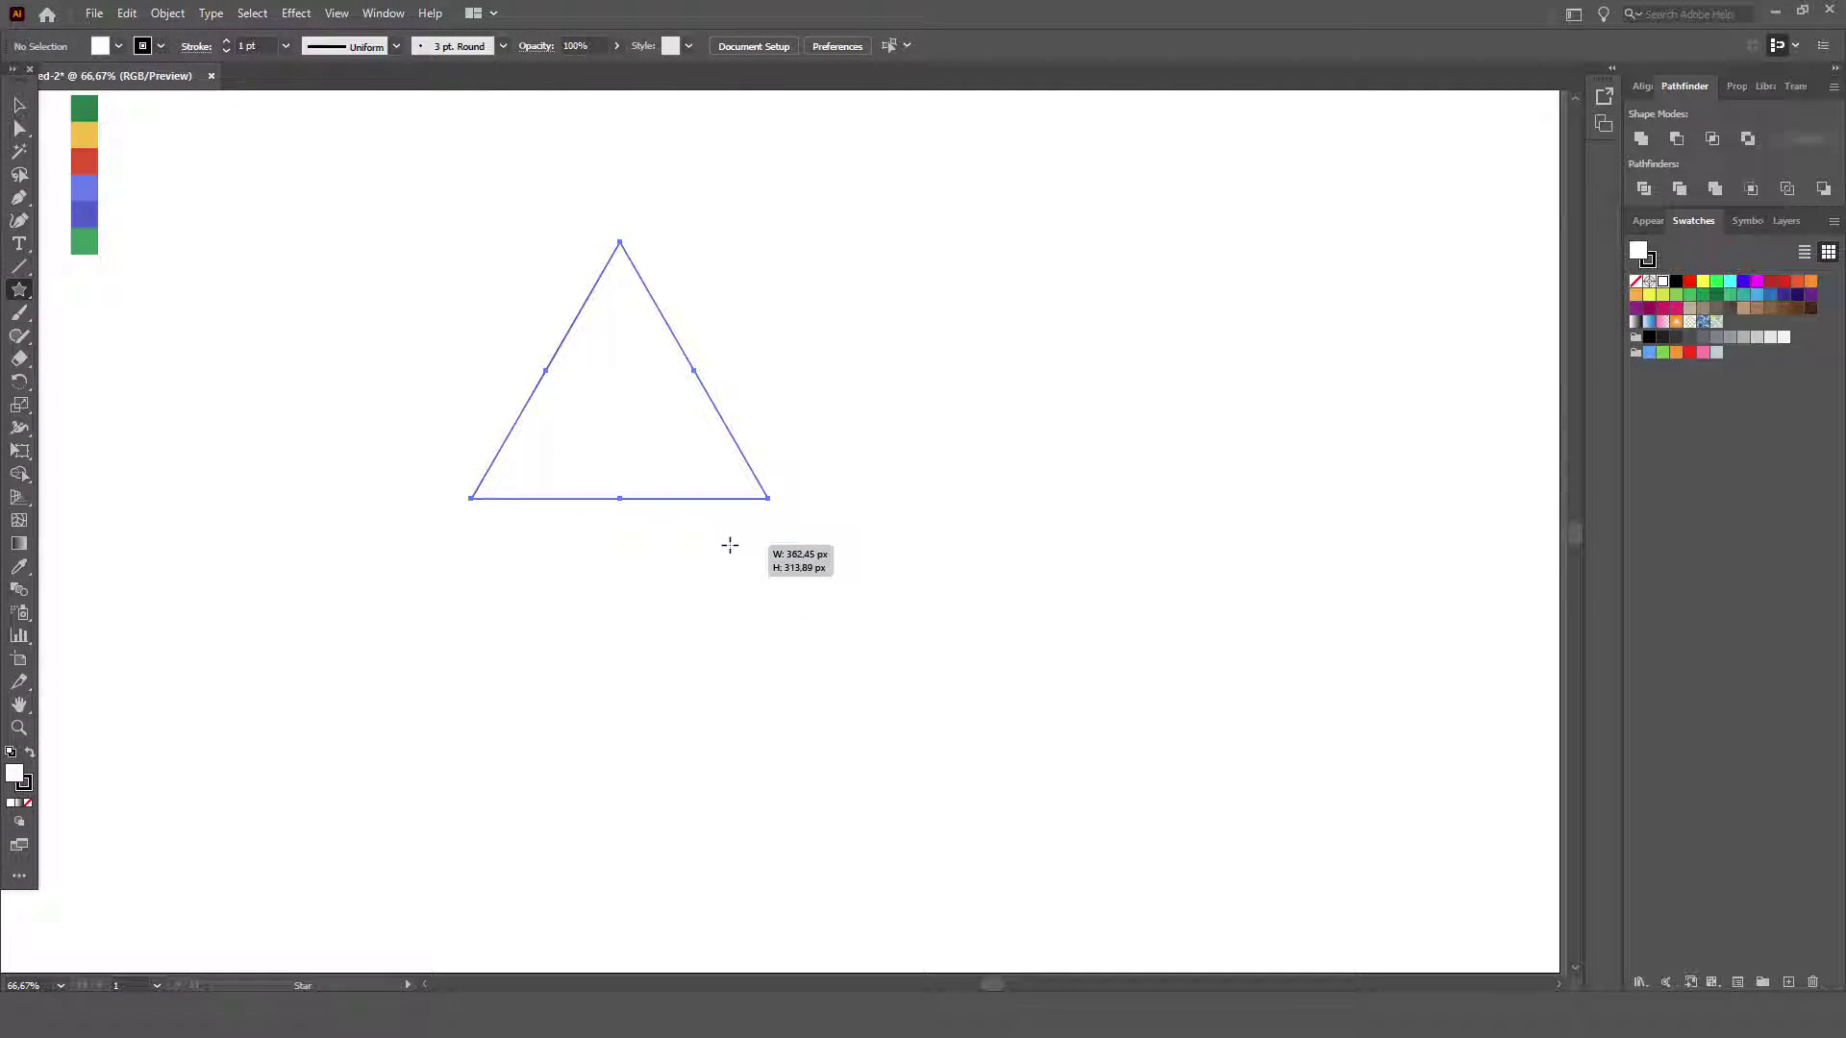
pyautogui.moveTo(730, 545); pyautogui.dragTo(730, 545)
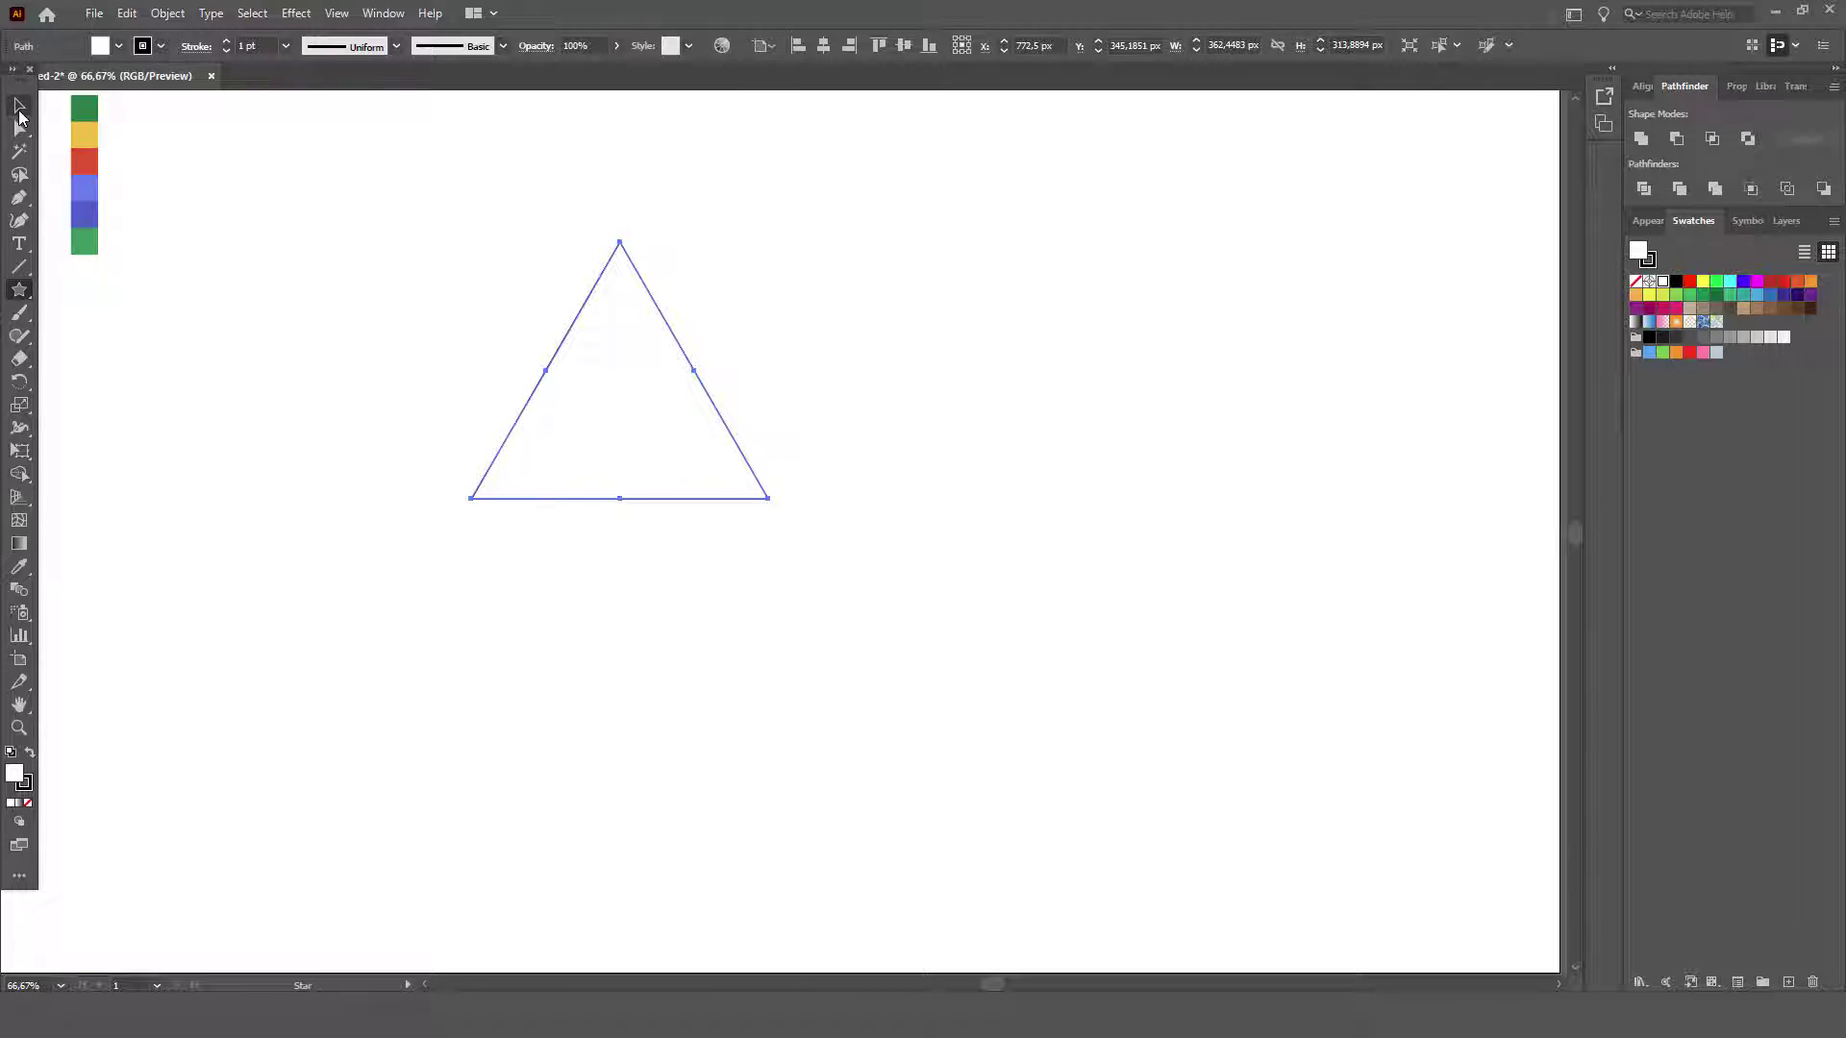
# Move the triangle toward the artboard centre and shrink it smaller.
pyautogui.click(18, 105)
pyautogui.moveTo(711, 400)
pyautogui.mouseDown()
pyautogui.moveTo(814, 546)
pyautogui.moveTo(794, 529)
pyautogui.mouseUp()
pyautogui.moveTo(844, 394); pyautogui.dragTo(772, 453)
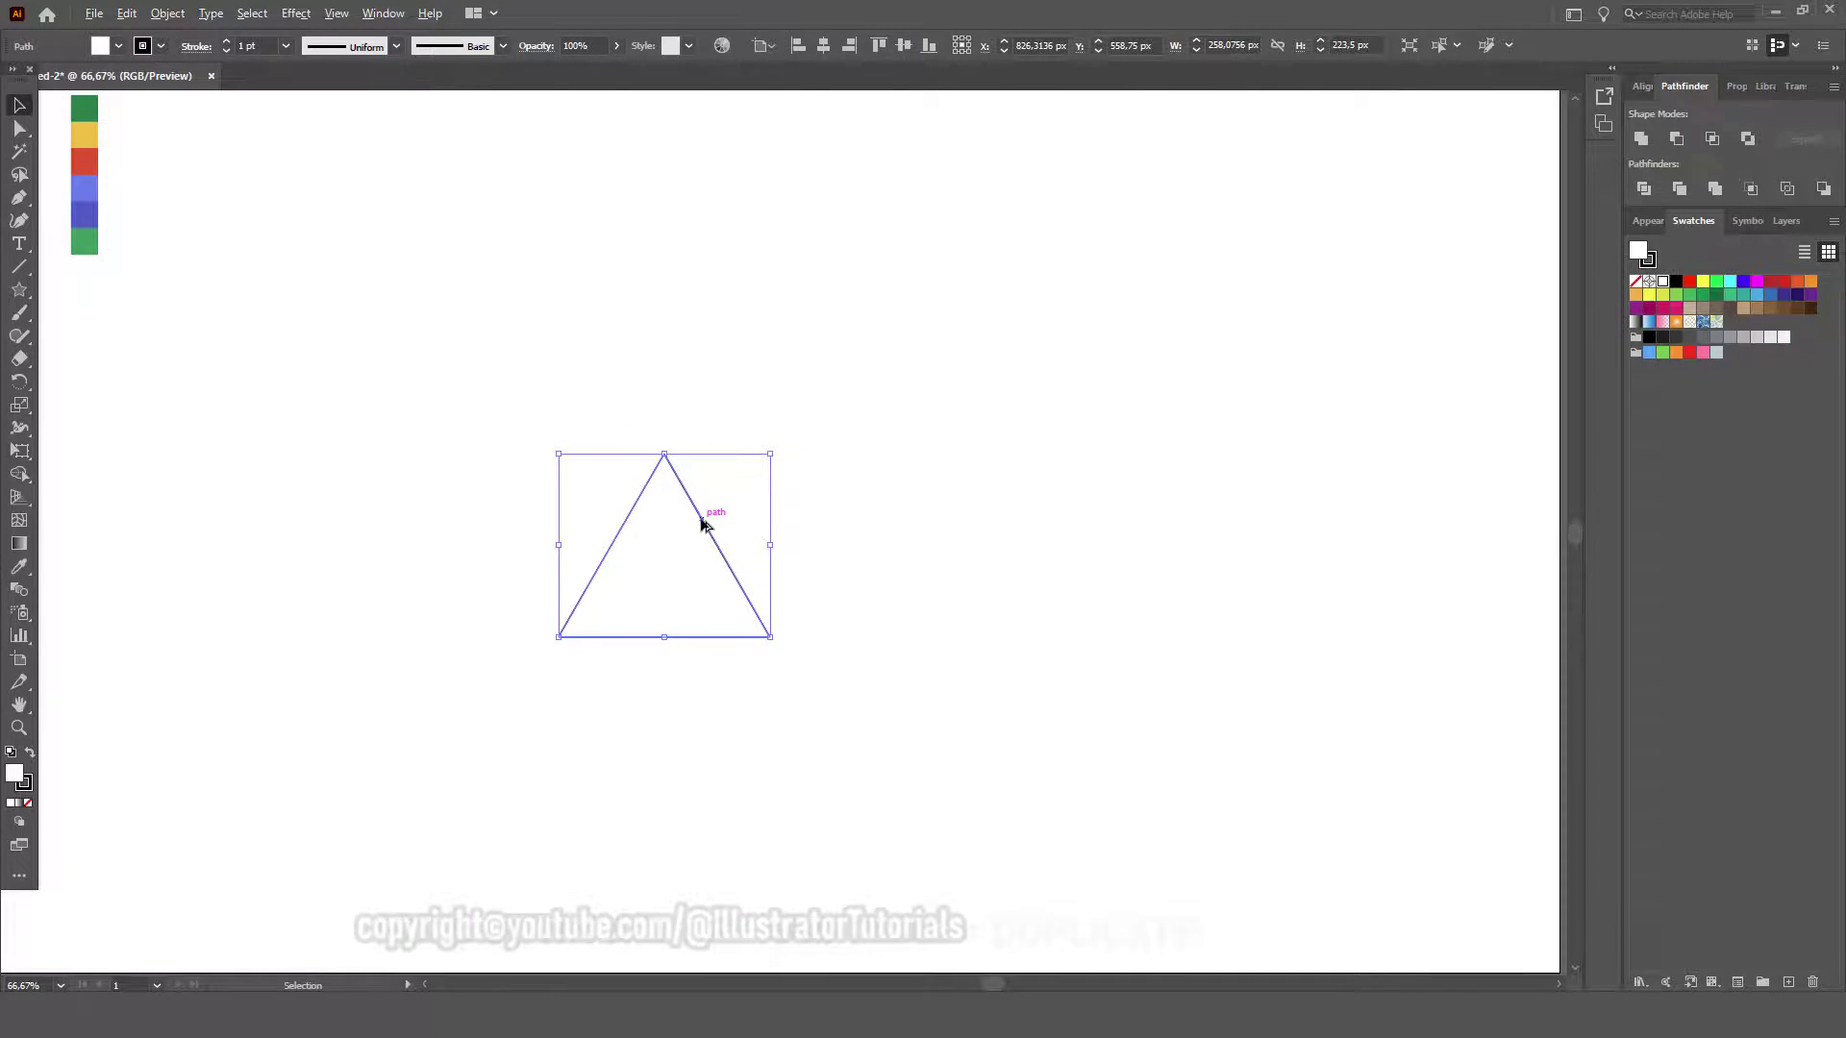
# Duplicate the triangle, rotate the copy 180°, and overlap it with the original.
pyautogui.moveTo(702, 522); pyautogui.dragTo(987, 522)
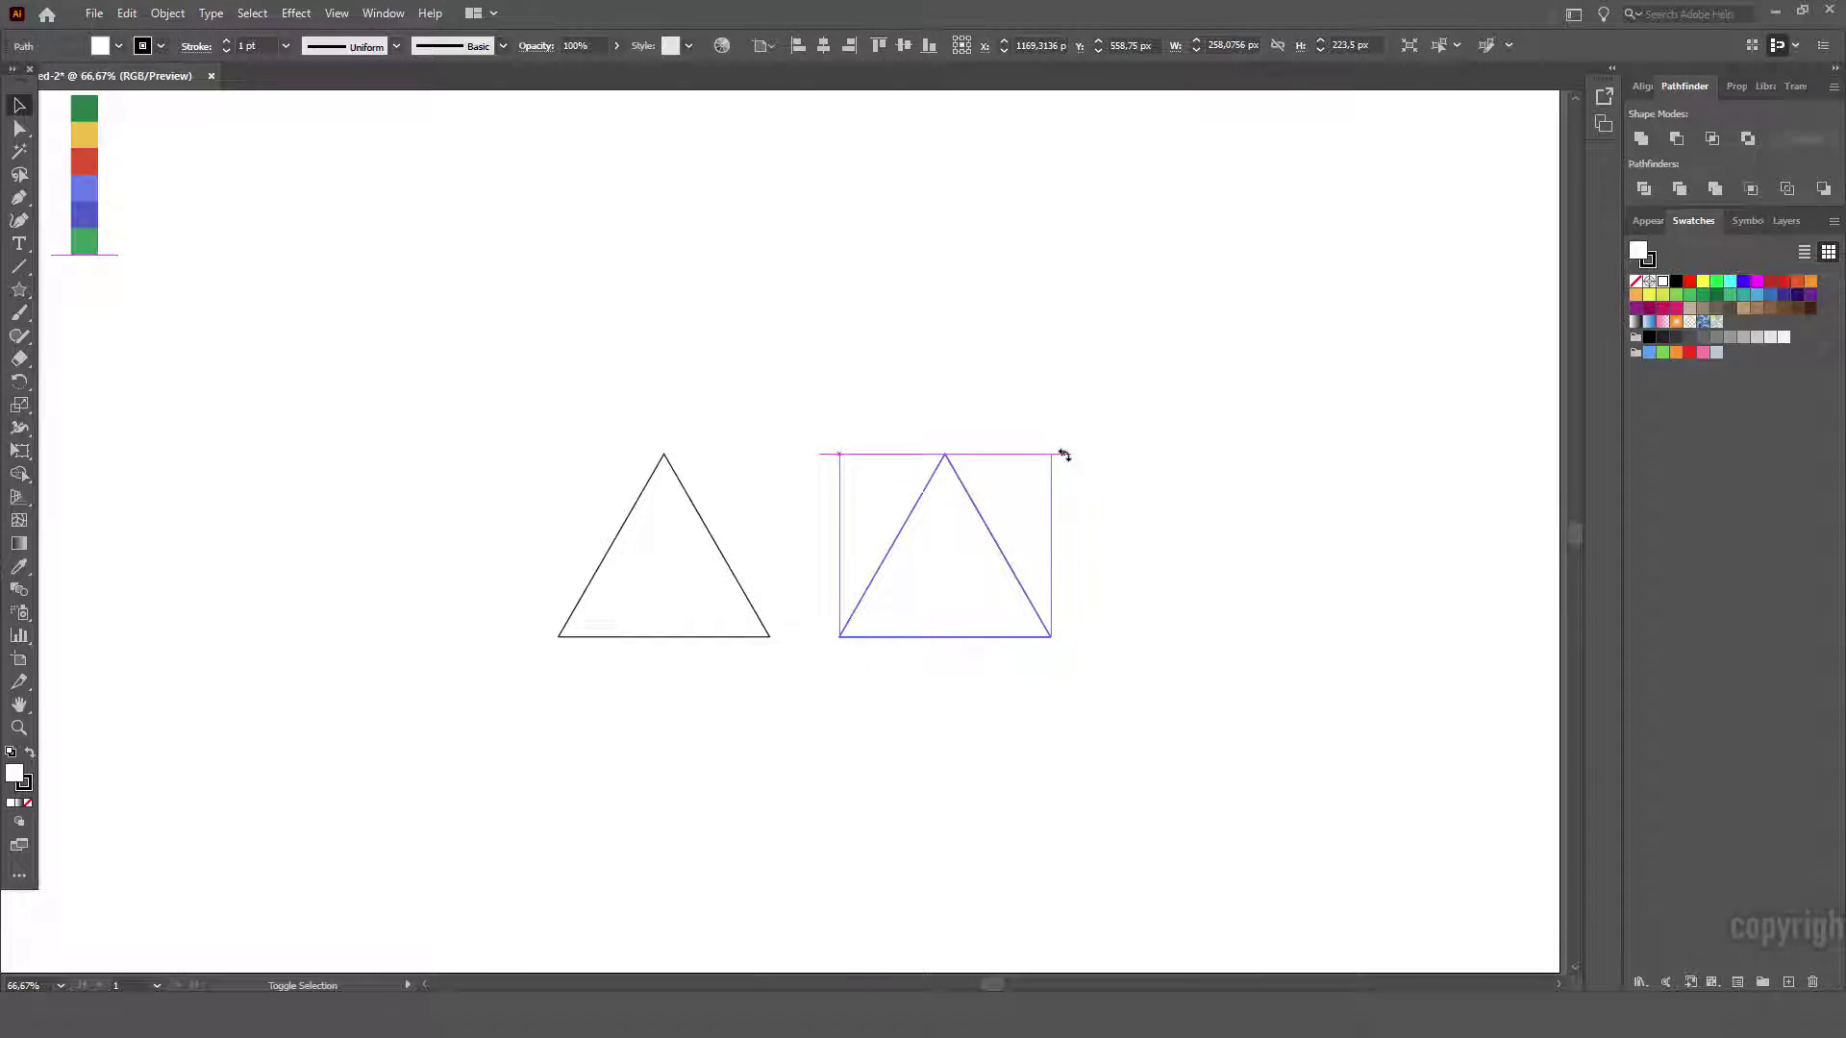
pyautogui.moveTo(1059, 447)
pyautogui.mouseDown()
pyautogui.moveTo(1079, 578)
pyautogui.moveTo(1038, 659)
pyautogui.moveTo(922, 712)
pyautogui.moveTo(841, 708)
pyautogui.mouseUp()
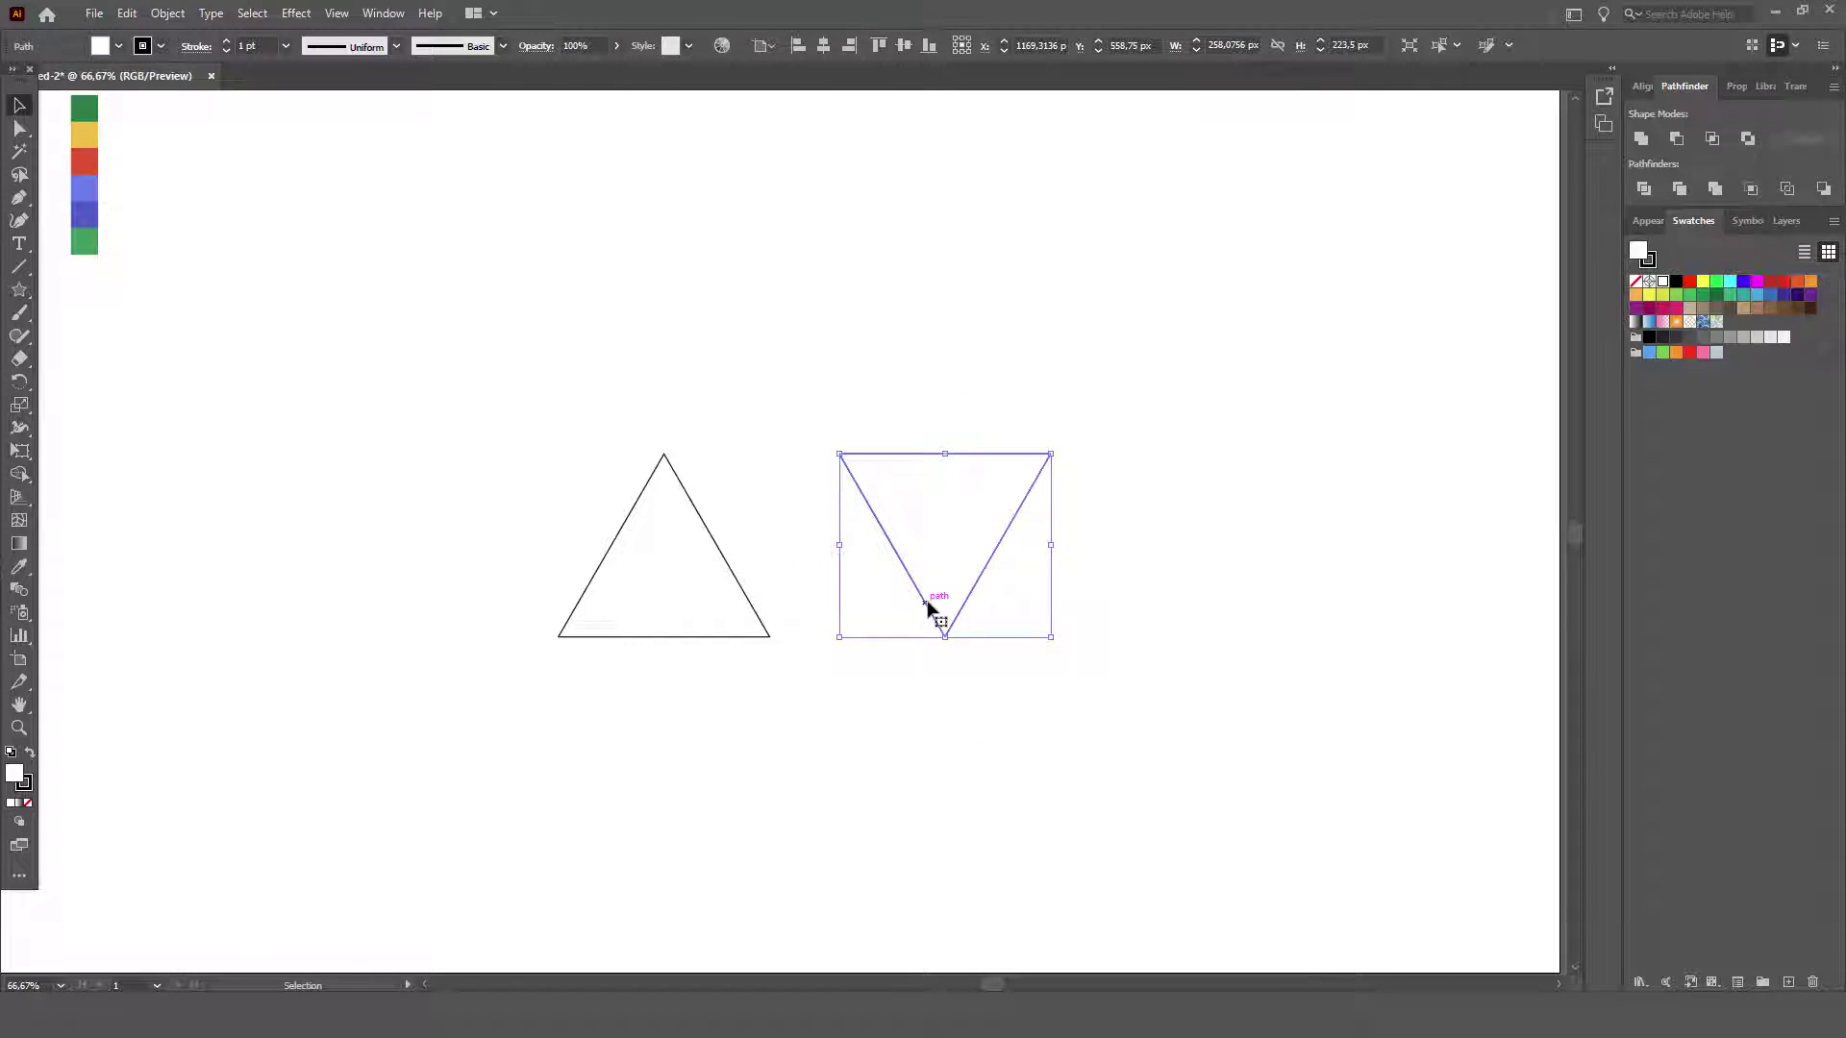
pyautogui.moveTo(934, 612)
pyautogui.mouseDown()
pyautogui.moveTo(660, 581)
pyautogui.moveTo(646, 430)
pyautogui.moveTo(870, 475)
pyautogui.moveTo(925, 667)
pyautogui.moveTo(915, 758)
pyautogui.mouseUp()
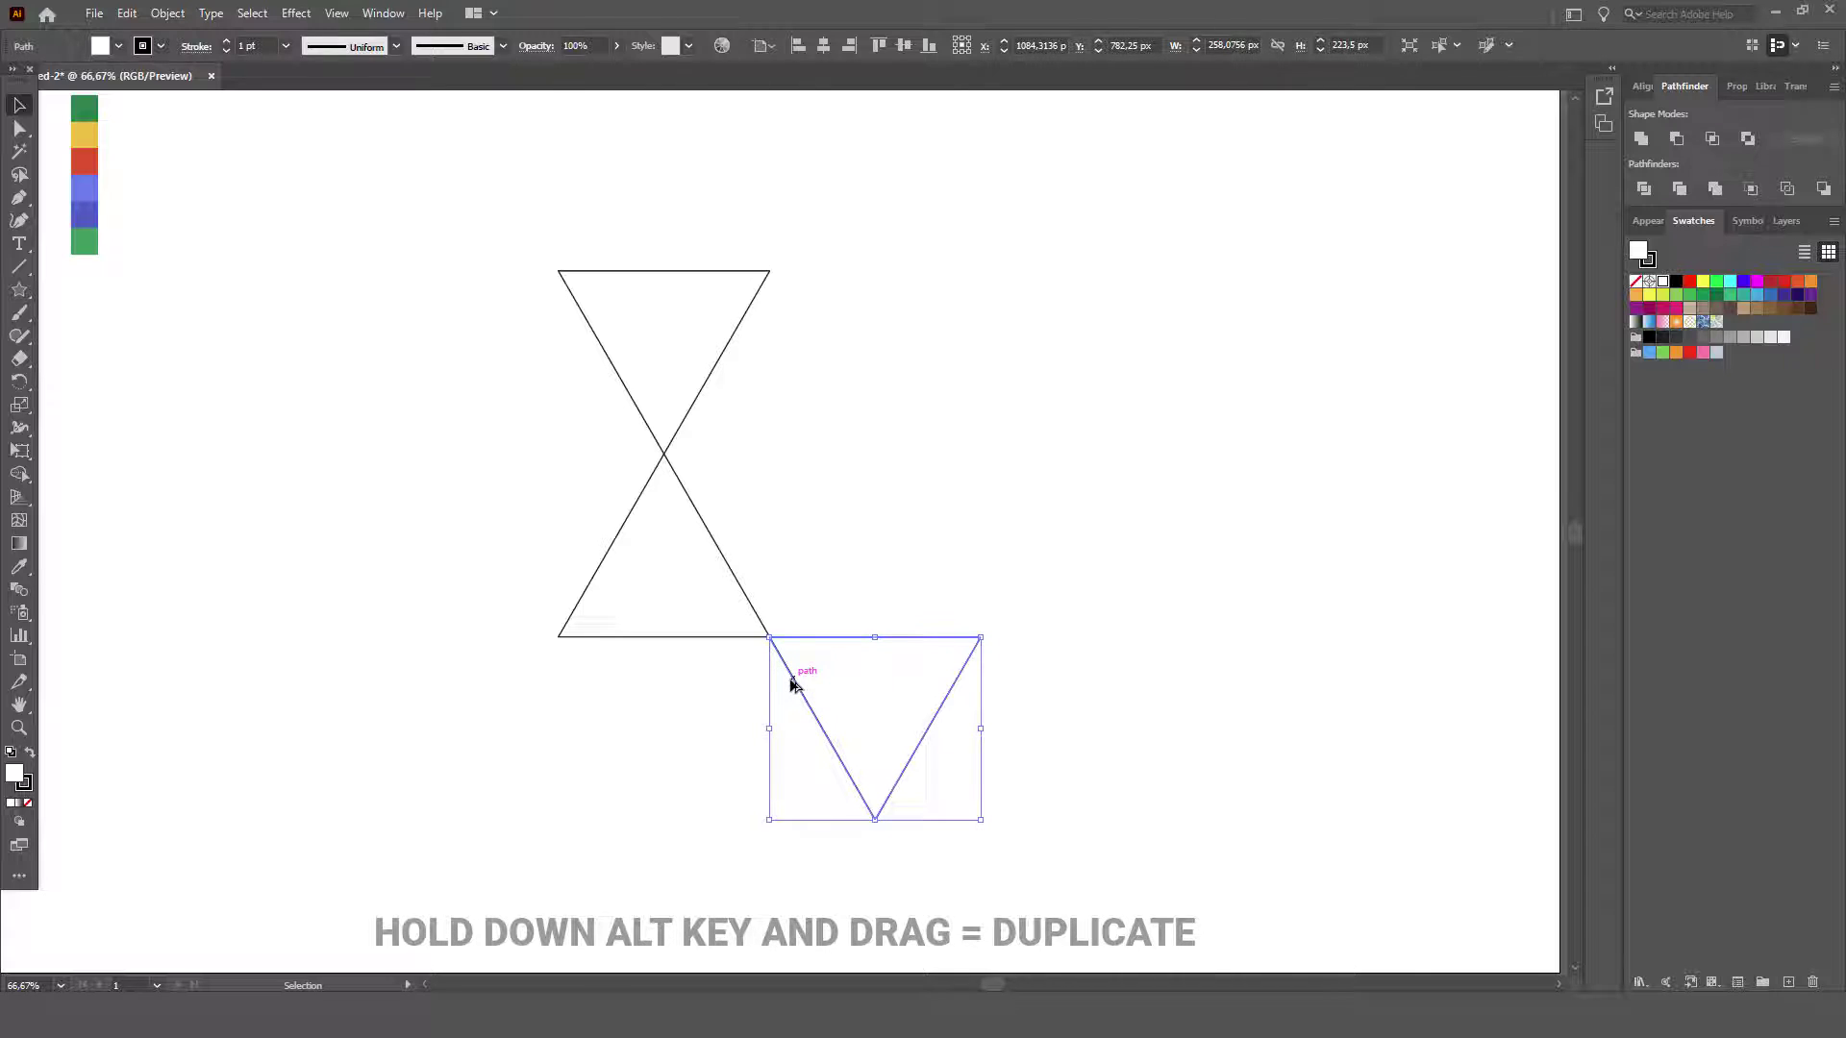
# Place another inverted copy beside the triangle's lower-left corner, then deselect.
pyautogui.keyDown('alt'); pyautogui.moveTo(791, 686); pyautogui.dragTo(374, 680); pyautogui.keyUp('alt')
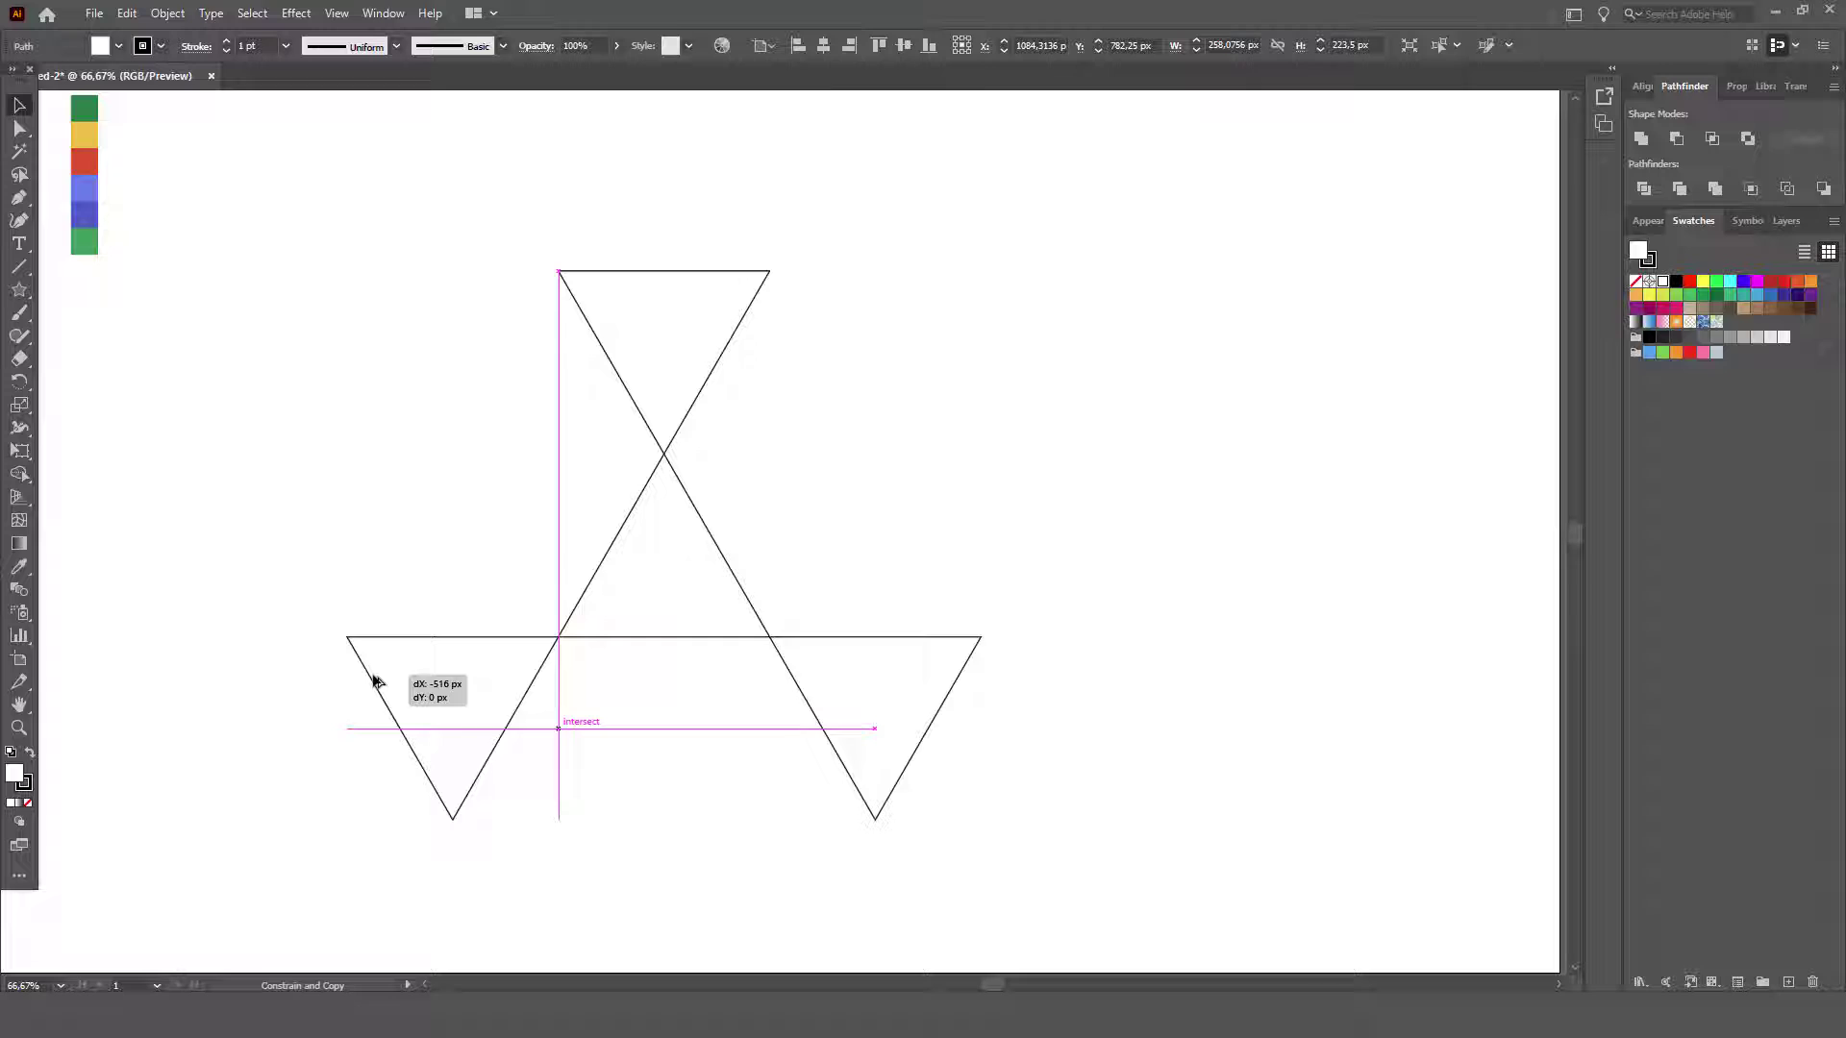
pyautogui.keyDown('alt'); pyautogui.moveTo(374, 681); pyautogui.dragTo(373, 681); pyautogui.keyUp('alt')
pyautogui.click(337, 660)
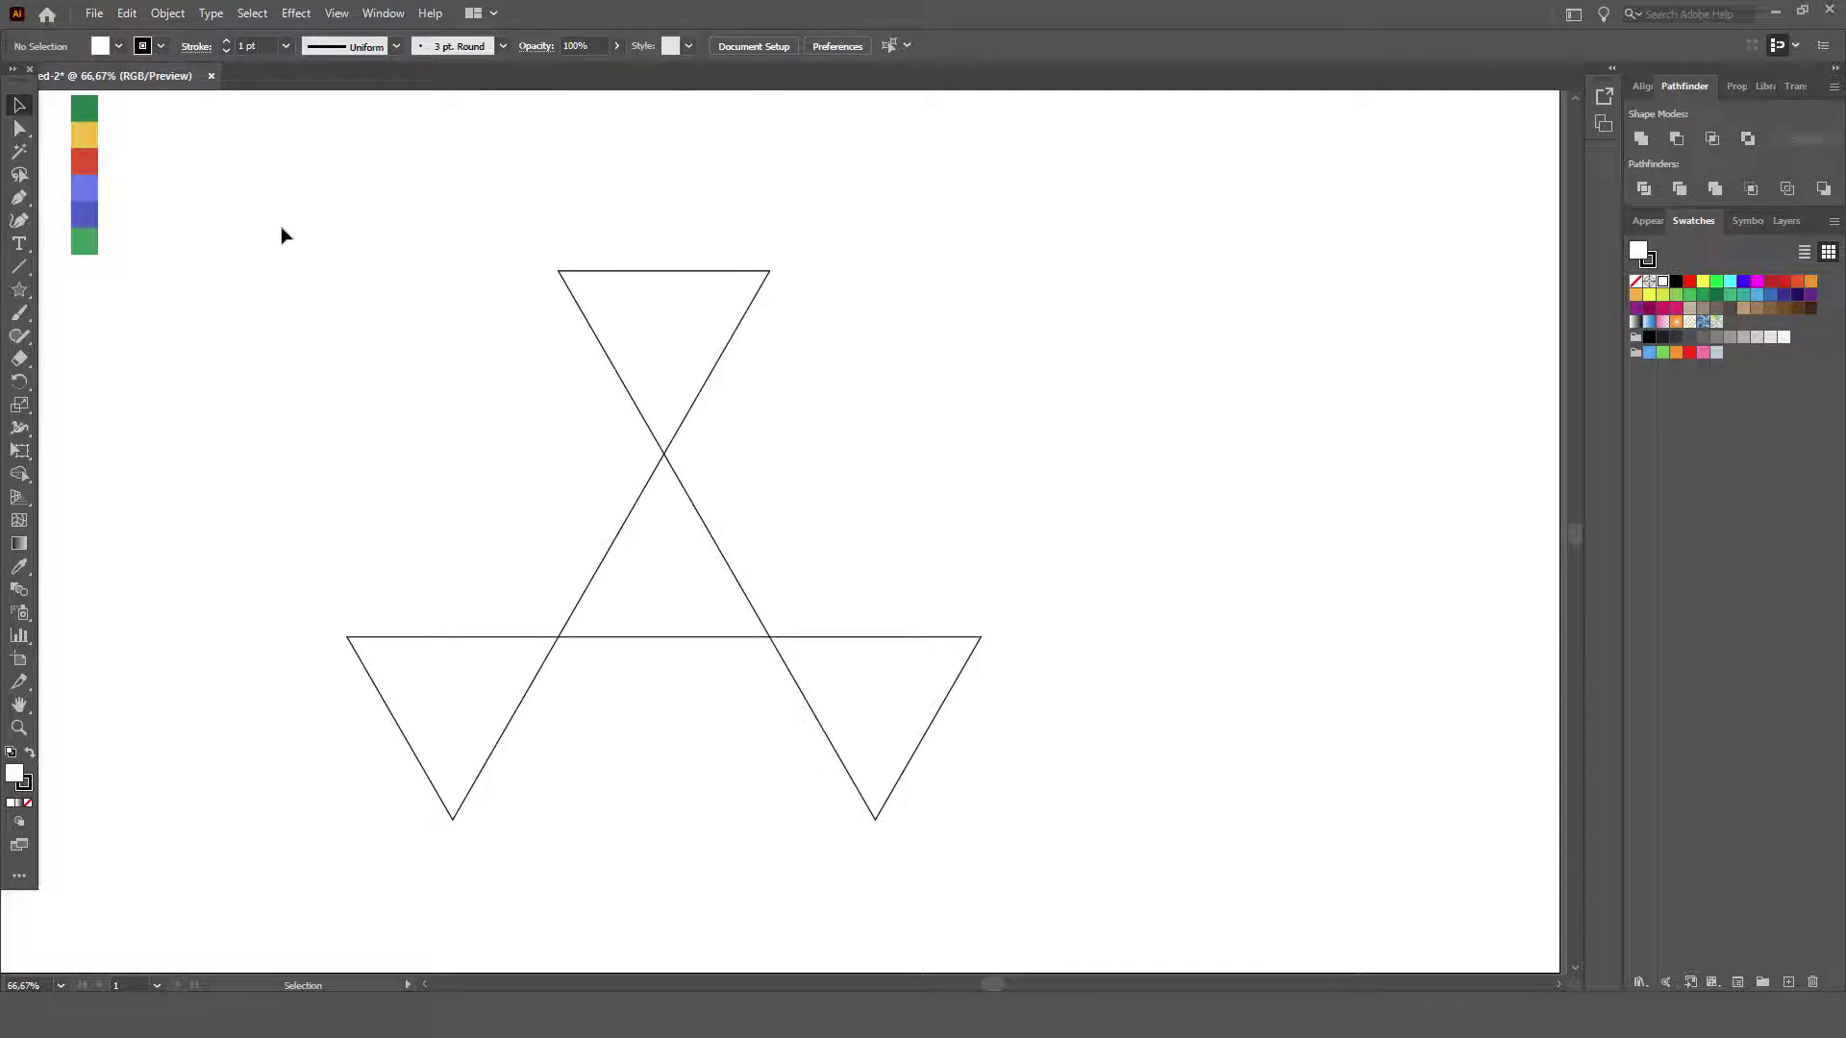
# Draw Line Segment edges along the right, bottom and left sides between the outer triangle corners.
pyautogui.moveTo(284, 236); pyautogui.dragTo(1005, 741)
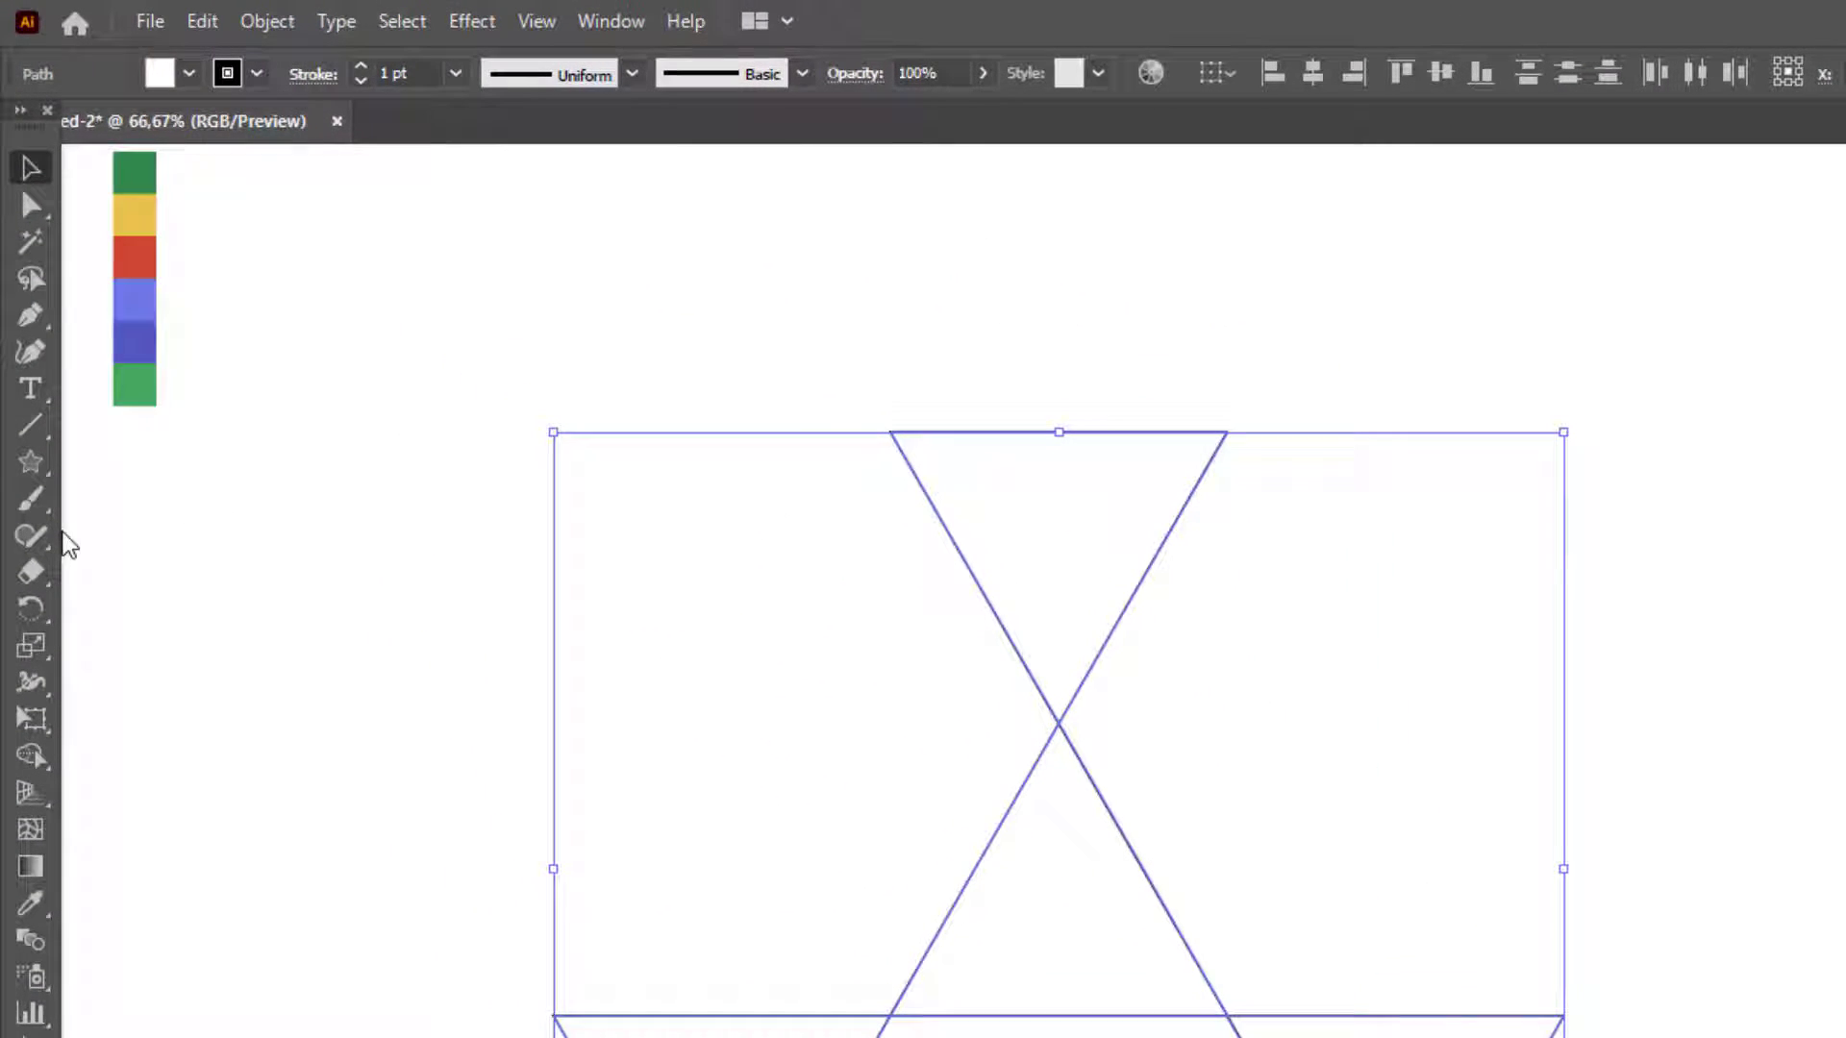
pyautogui.click(38, 416)
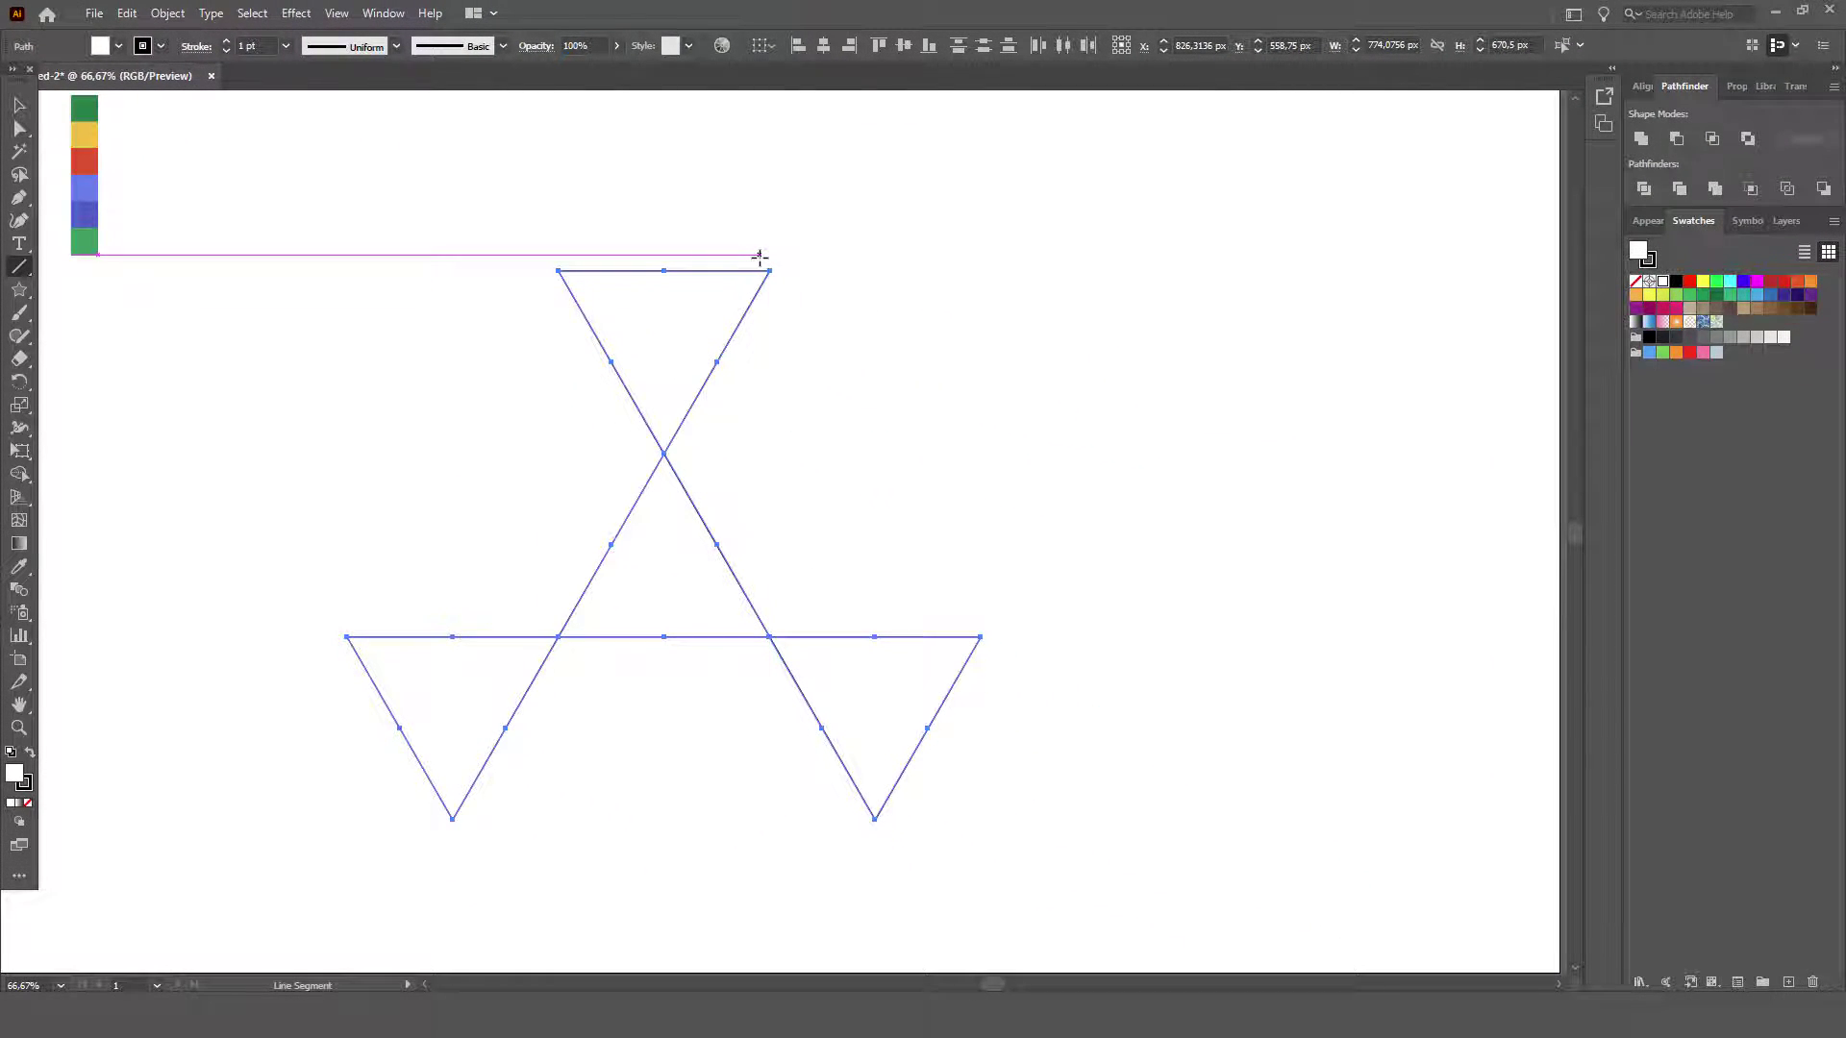
pyautogui.moveTo(760, 258); pyautogui.dragTo(952, 631)
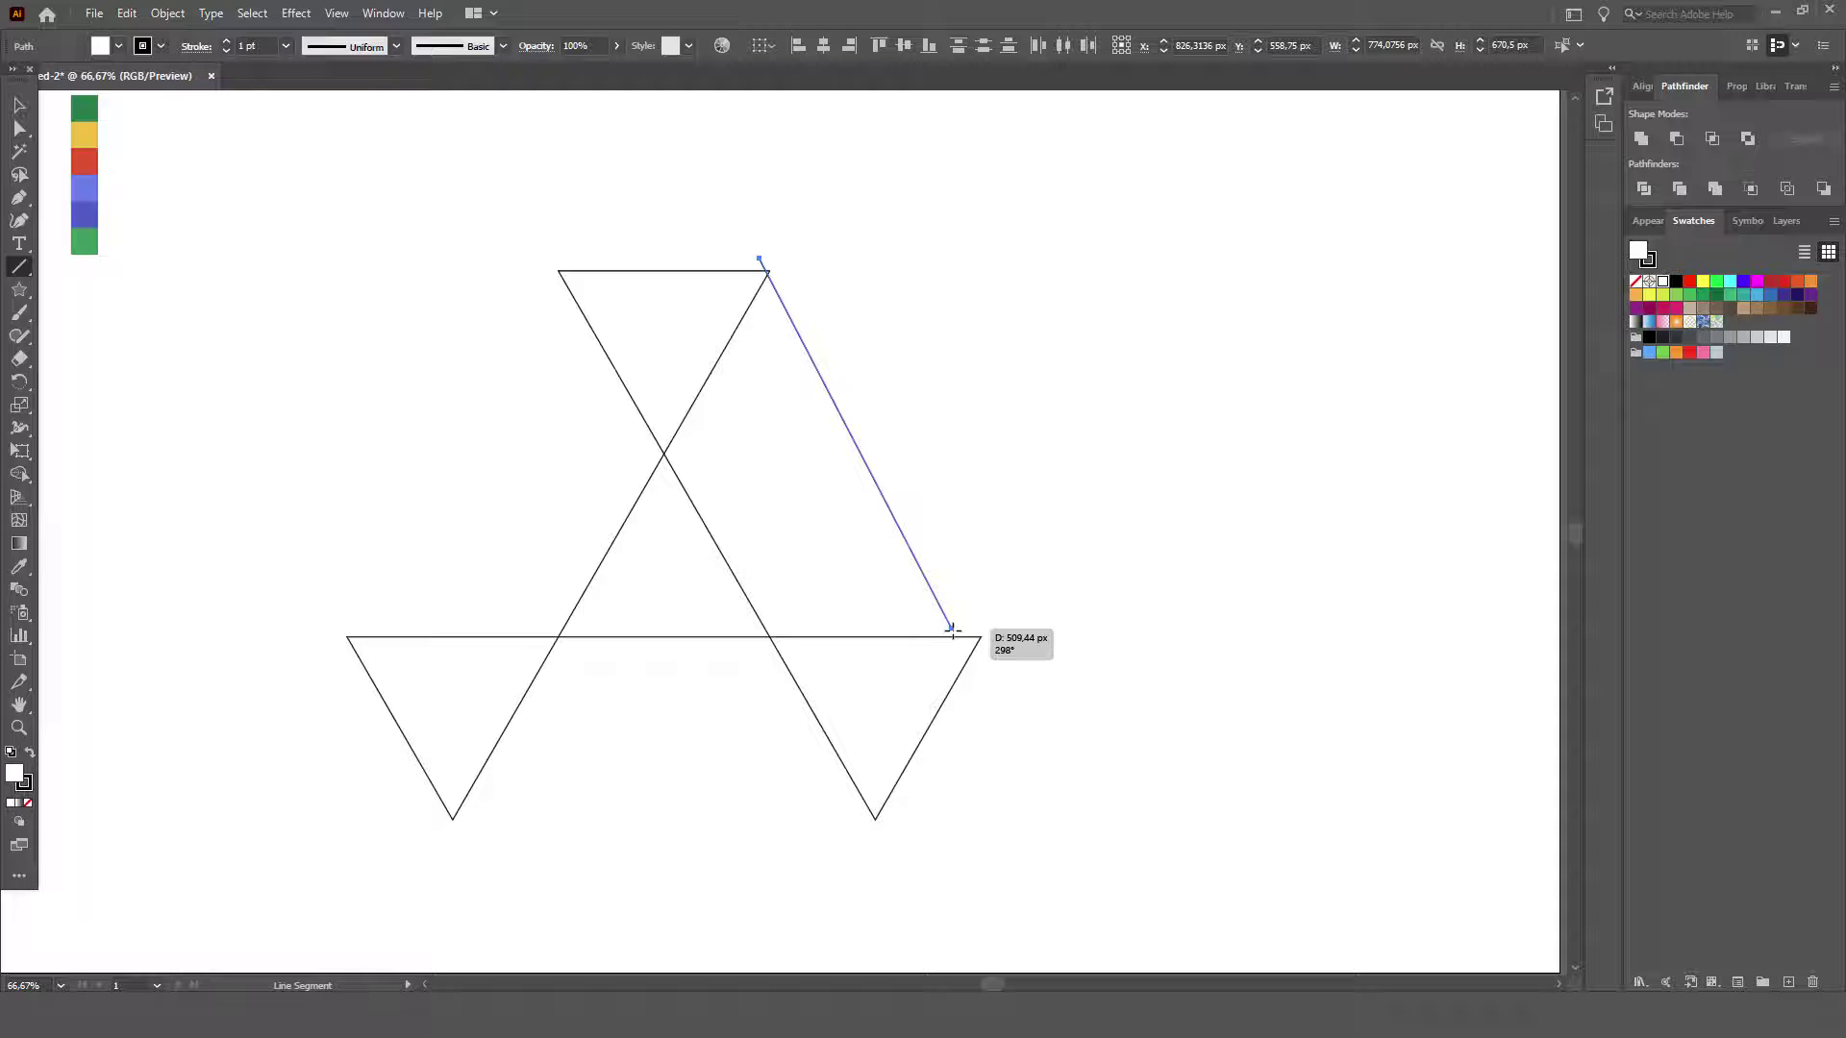
pyautogui.moveTo(953, 630); pyautogui.dragTo(991, 669)
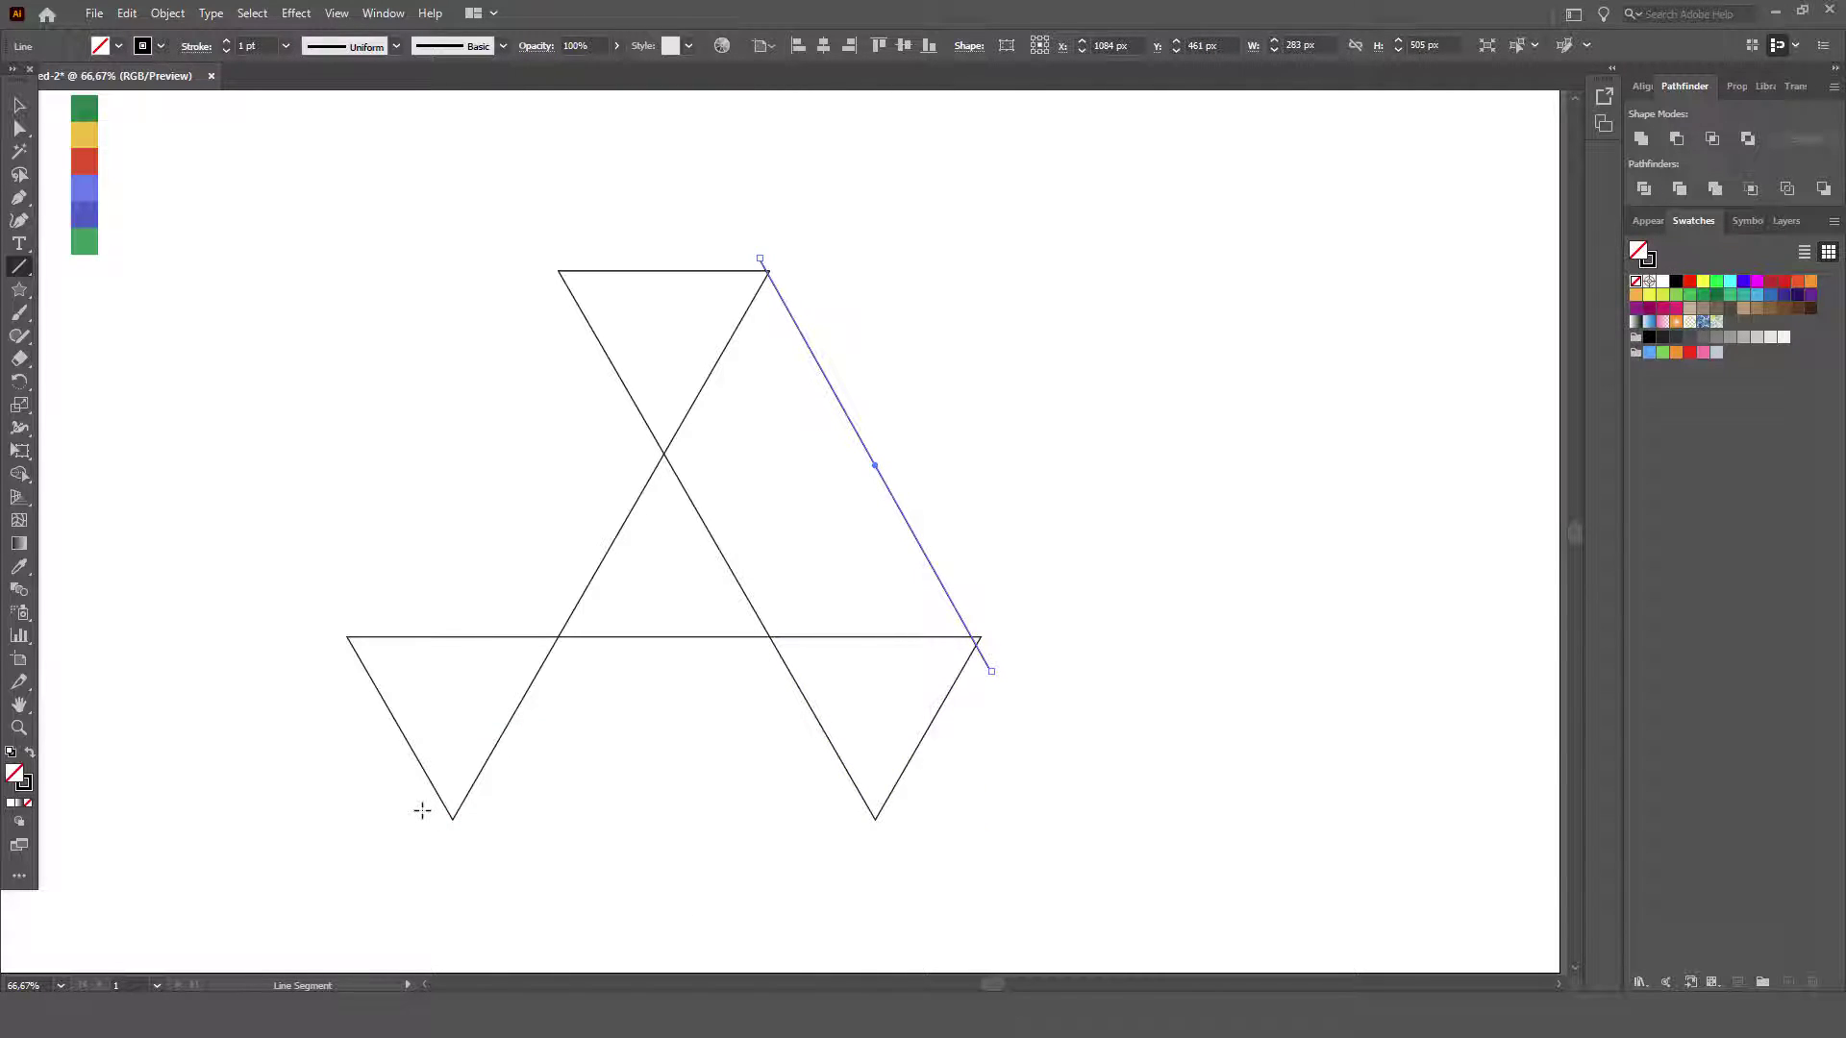
pyautogui.moveTo(422, 812); pyautogui.dragTo(917, 812)
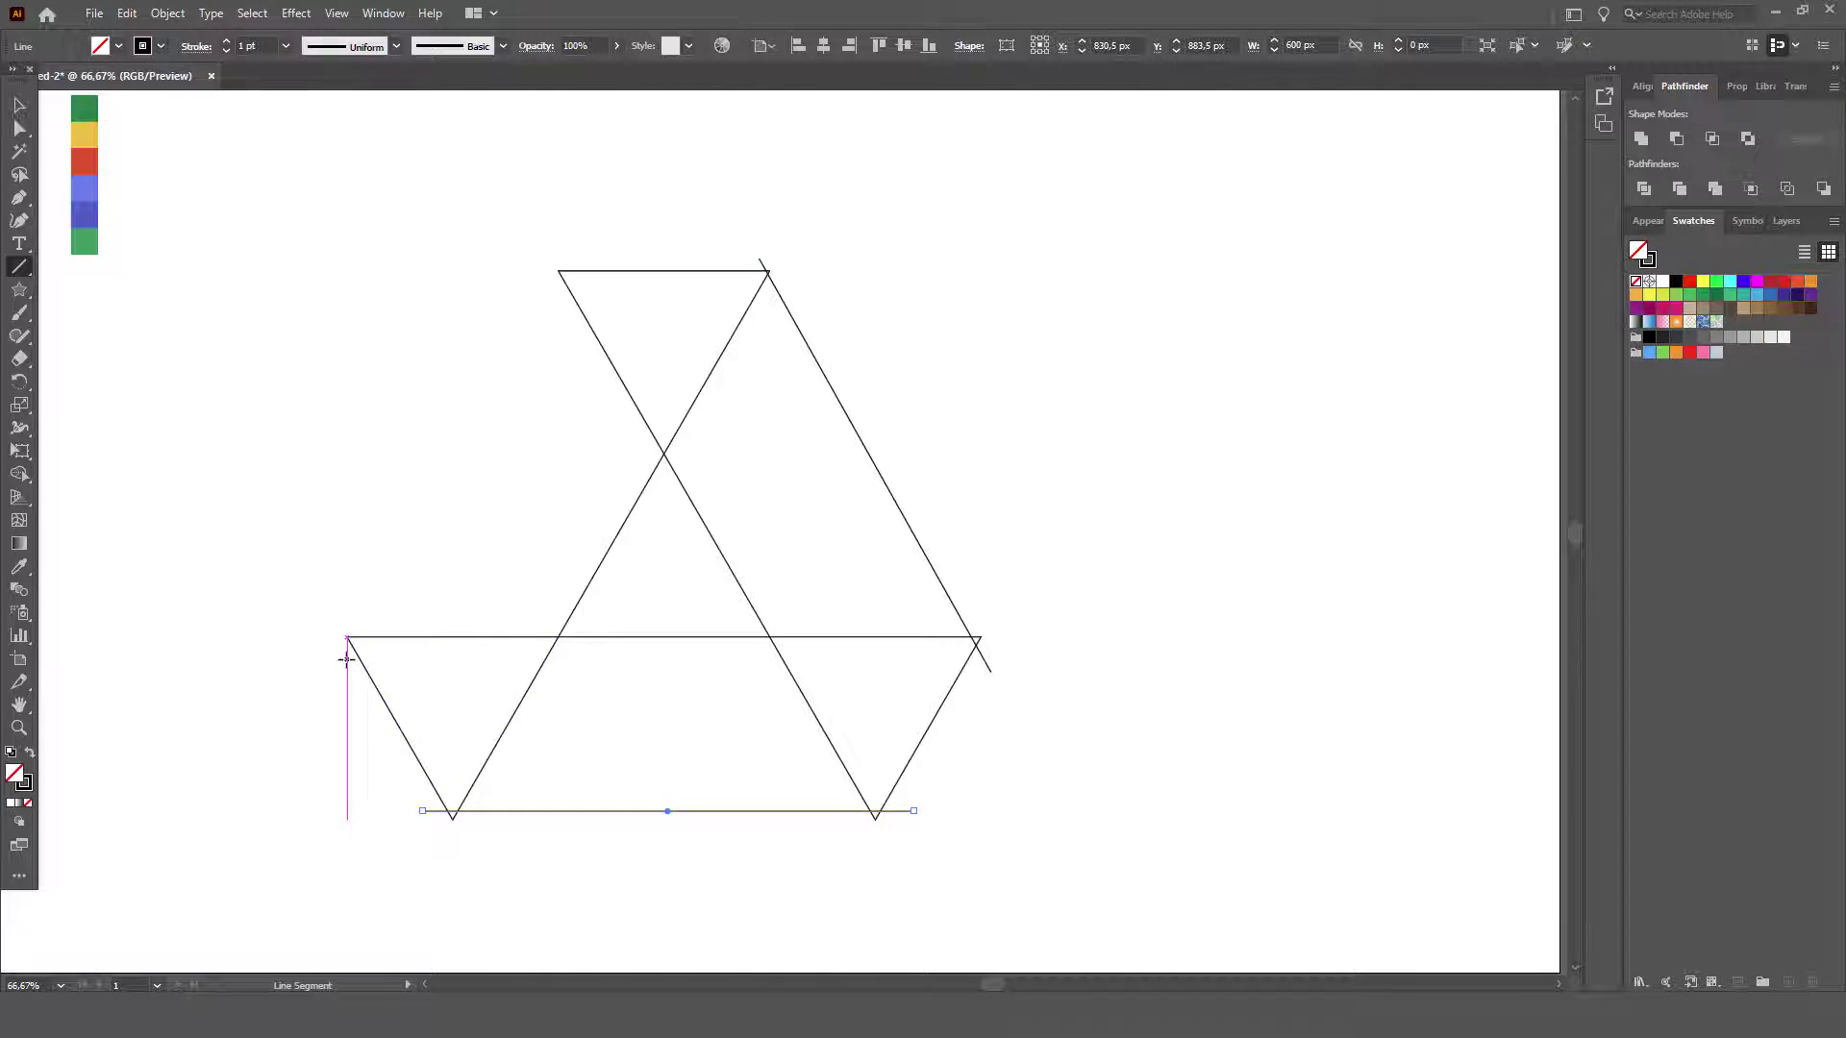
pyautogui.moveTo(347, 654); pyautogui.dragTo(575, 258)
# Select every line and triangle of the hexagon pattern.
pyautogui.press('v')
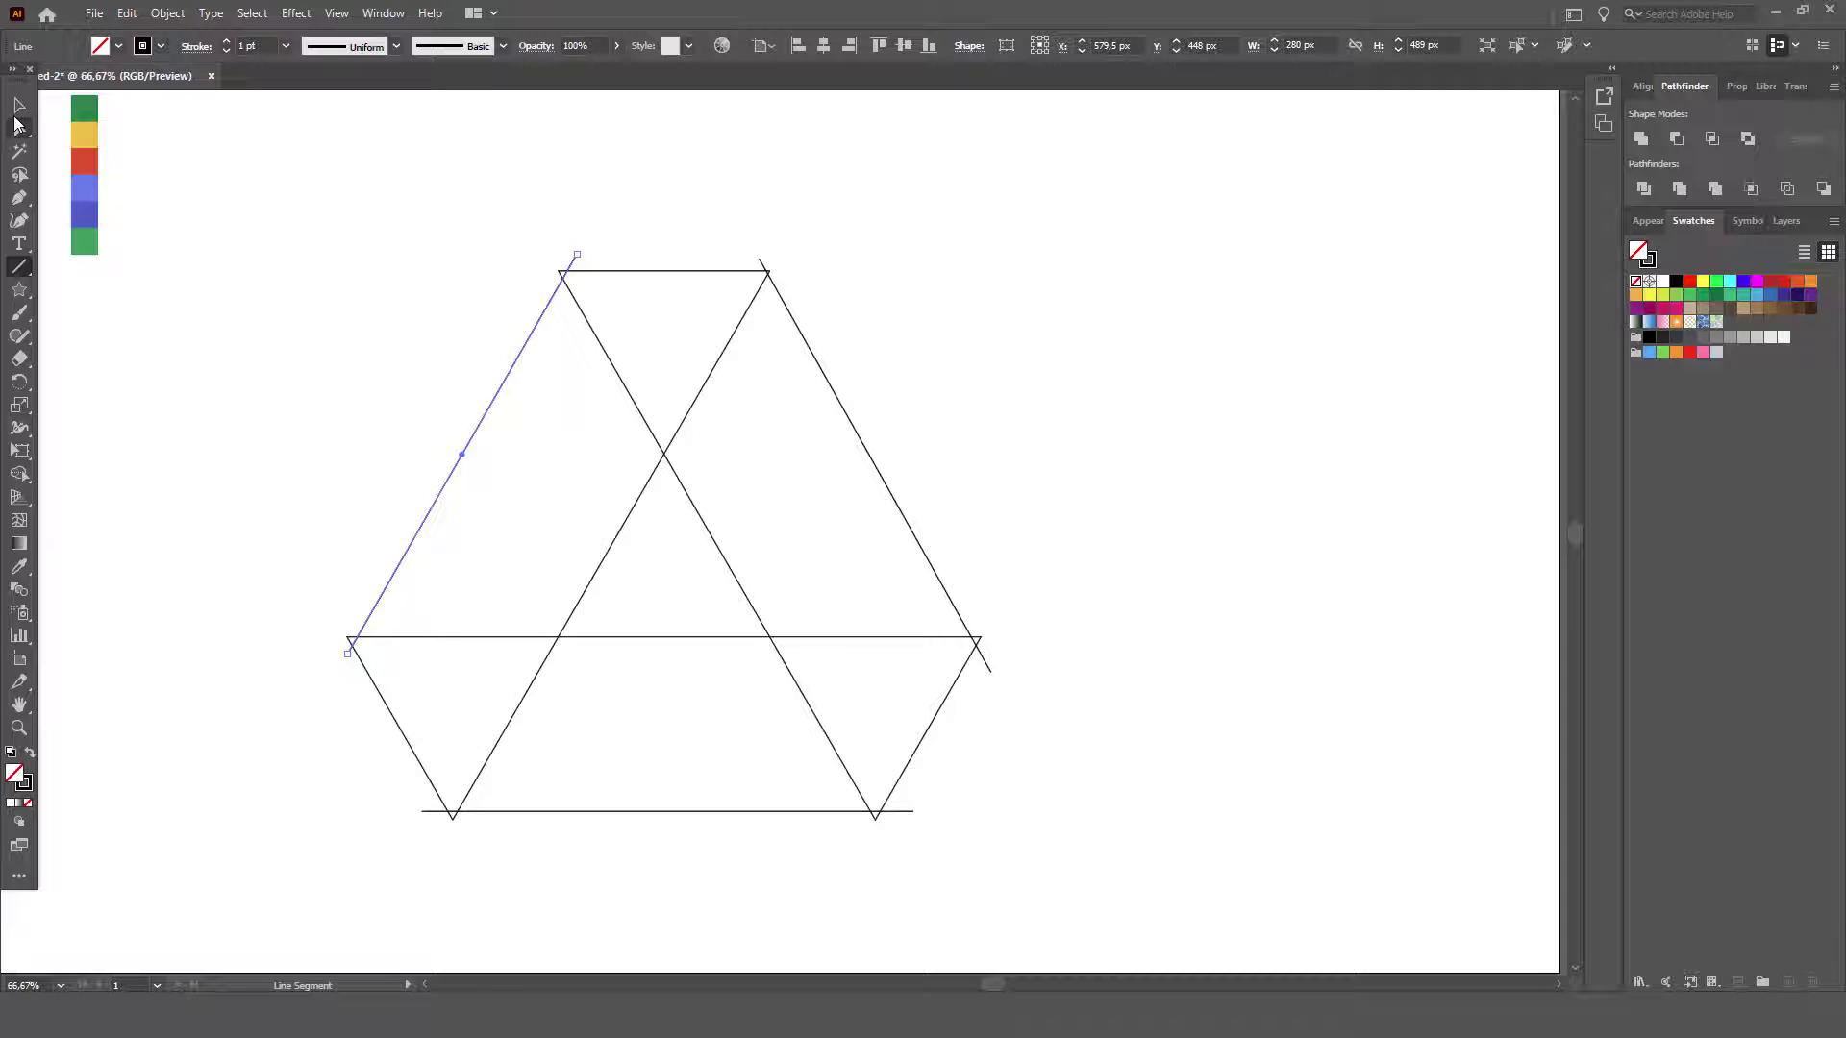
pyautogui.click(282, 309)
pyautogui.moveTo(274, 216); pyautogui.dragTo(998, 882)
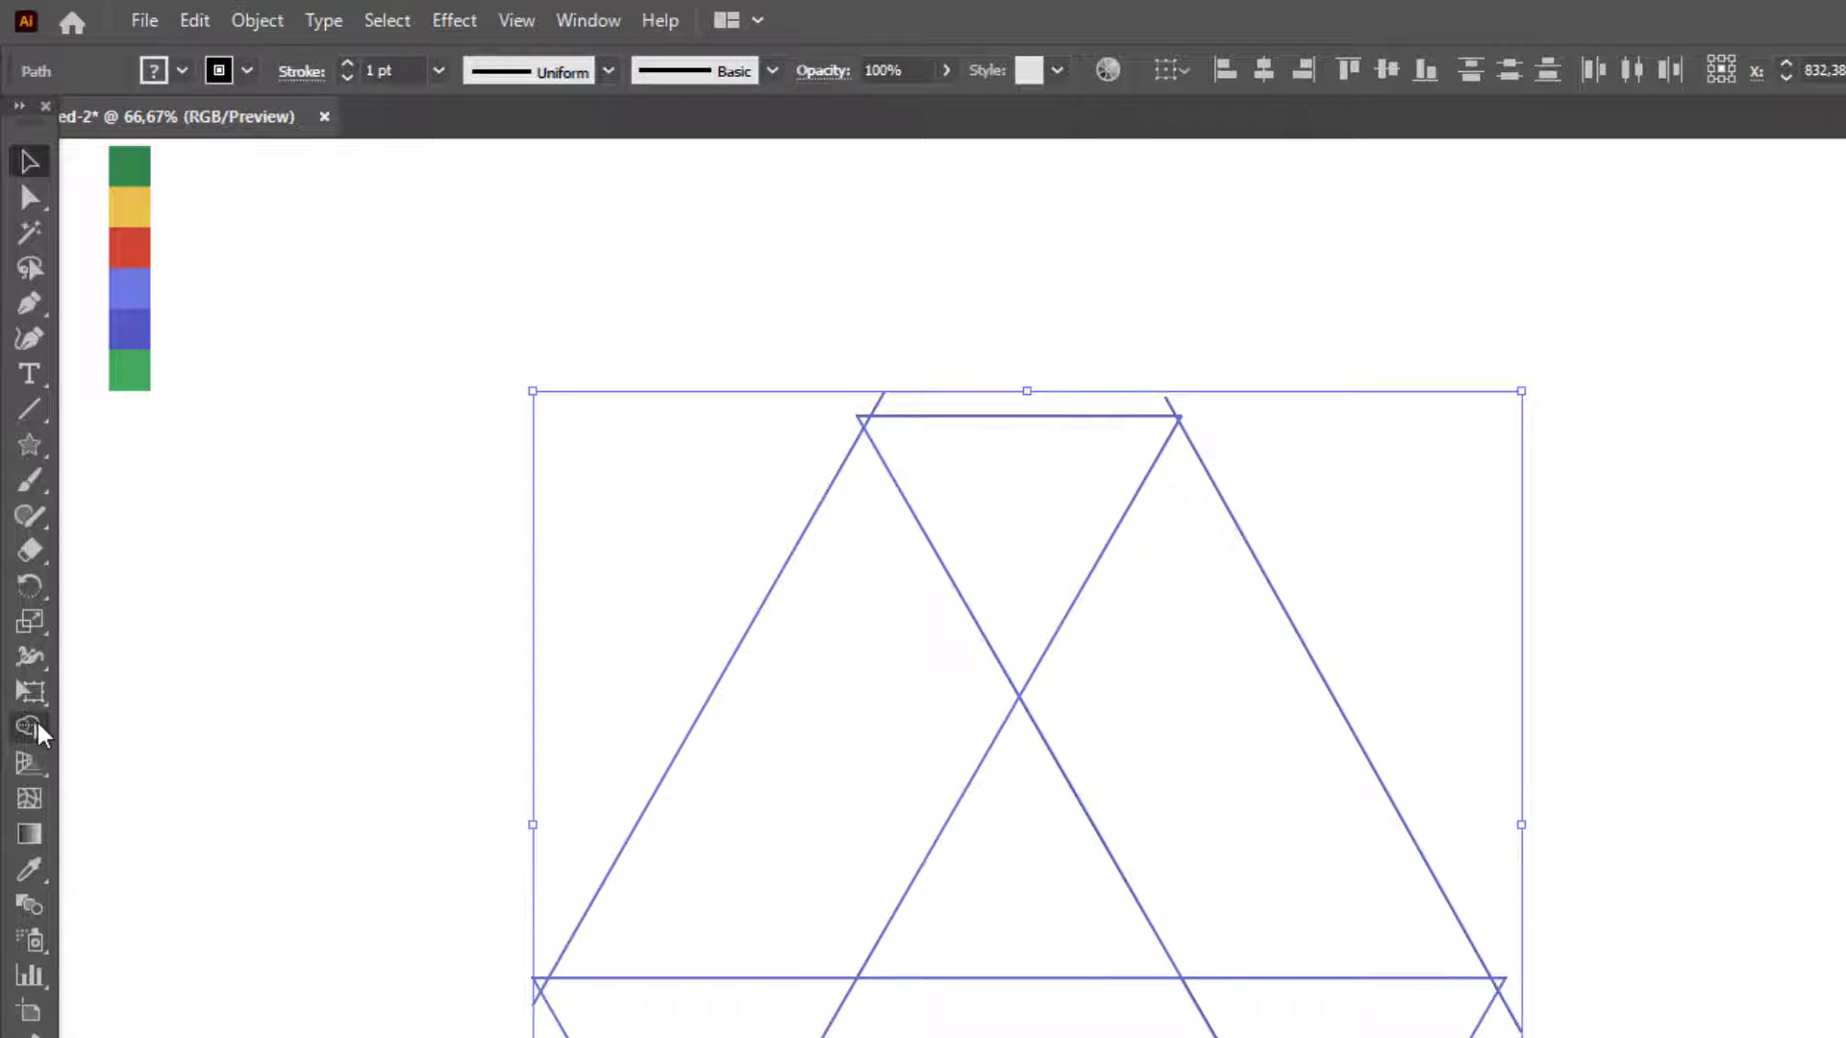
# Build shapes from the left parallelogram and the top, right, lower-left and centre regions.
pyautogui.click(31, 727)
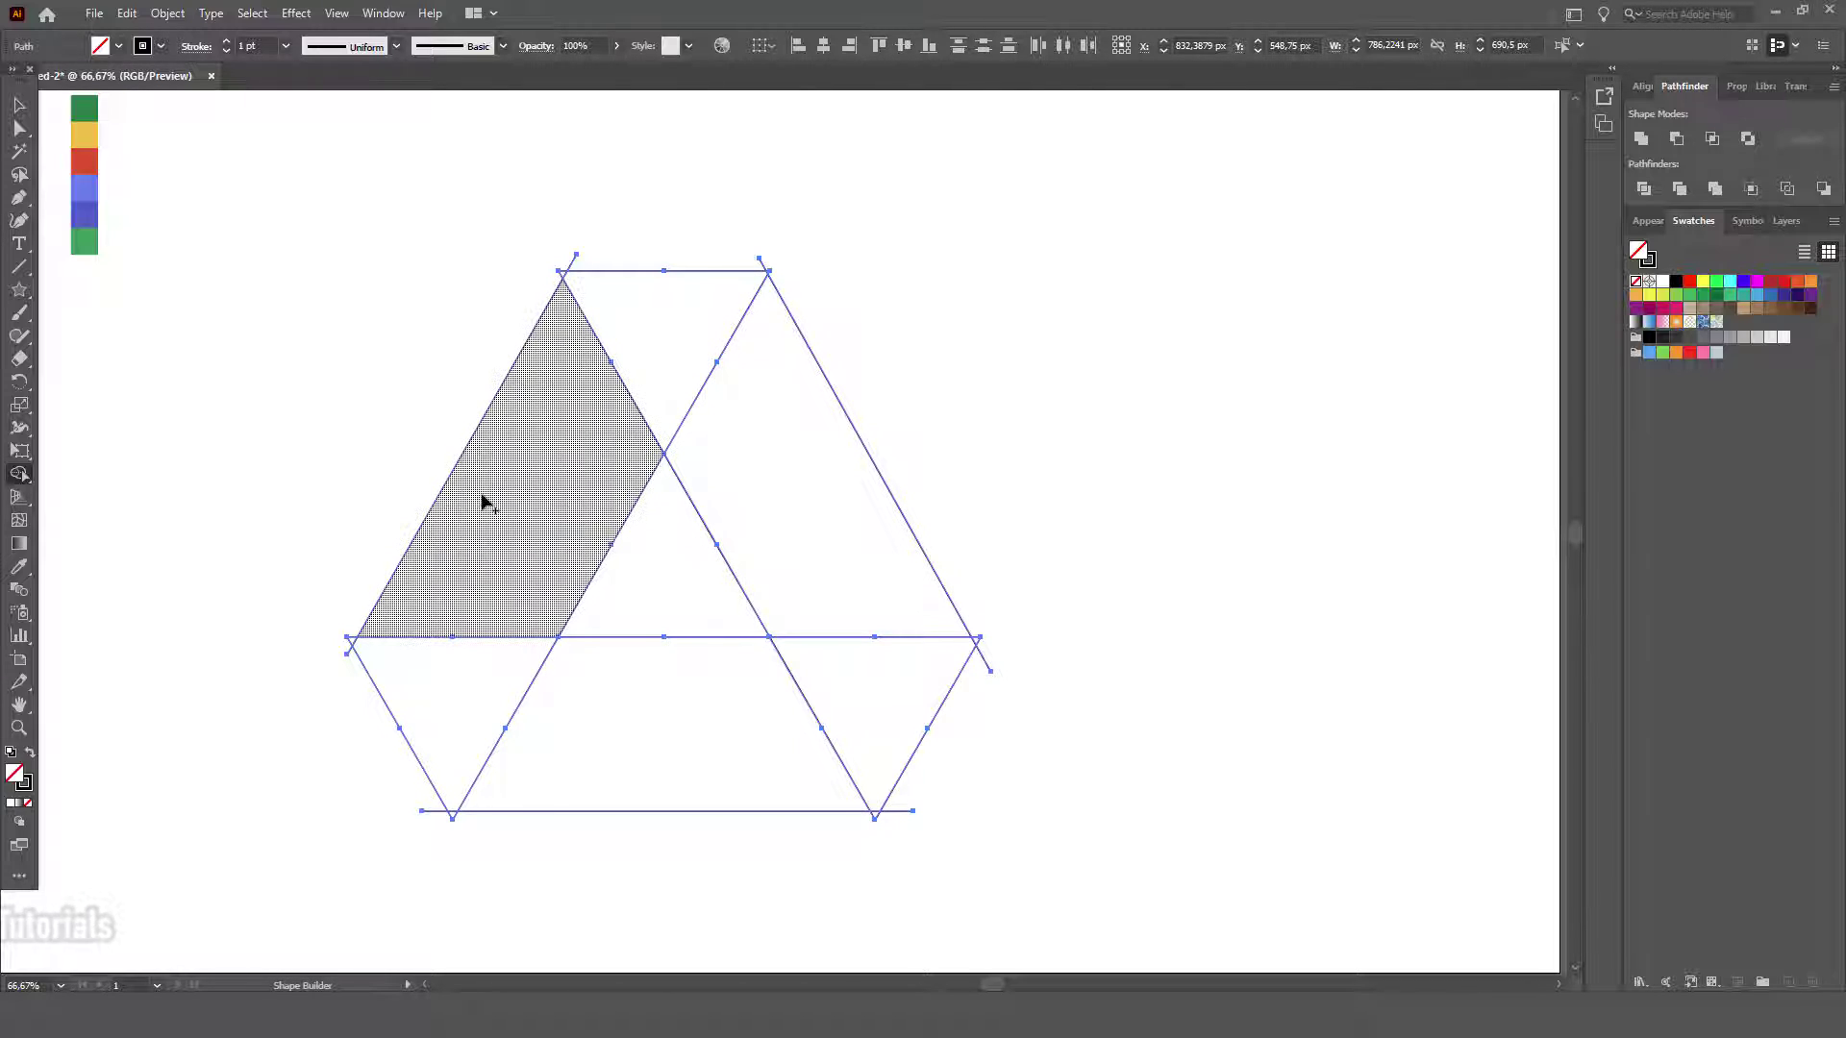
pyautogui.click(563, 498)
pyautogui.click(667, 372)
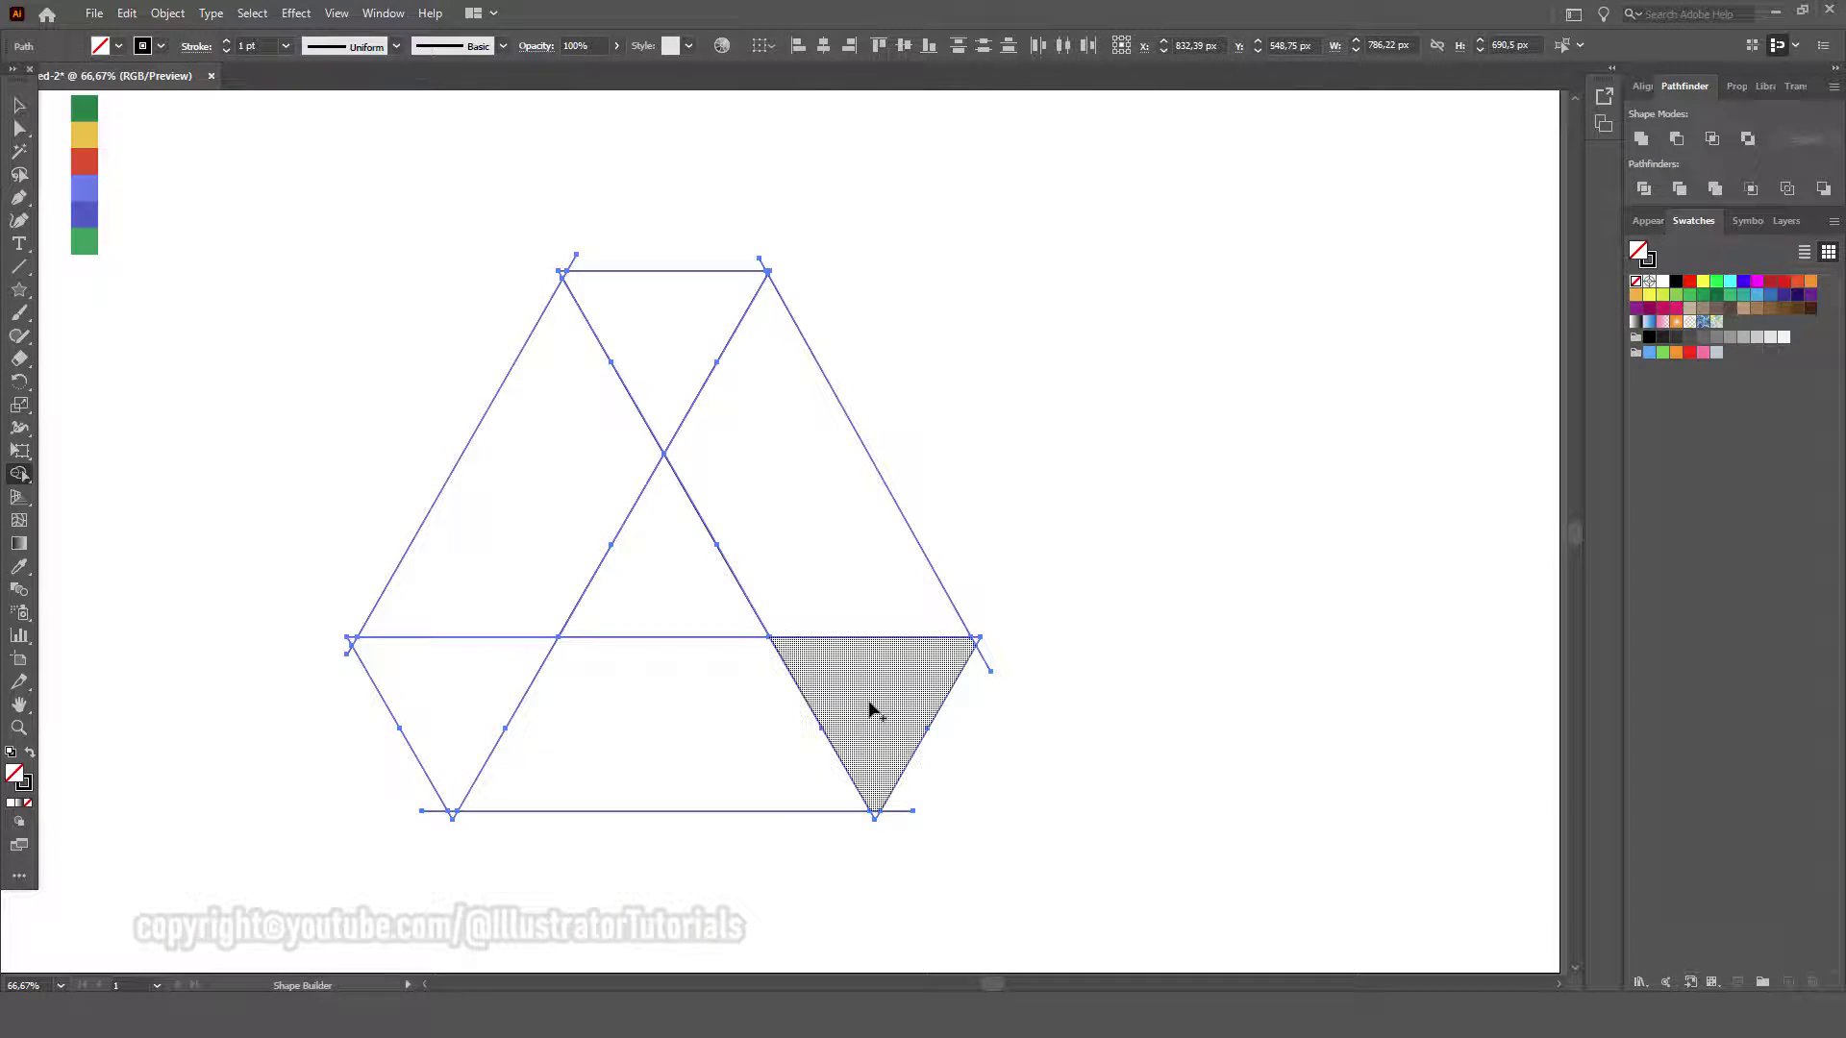
pyautogui.click(663, 742)
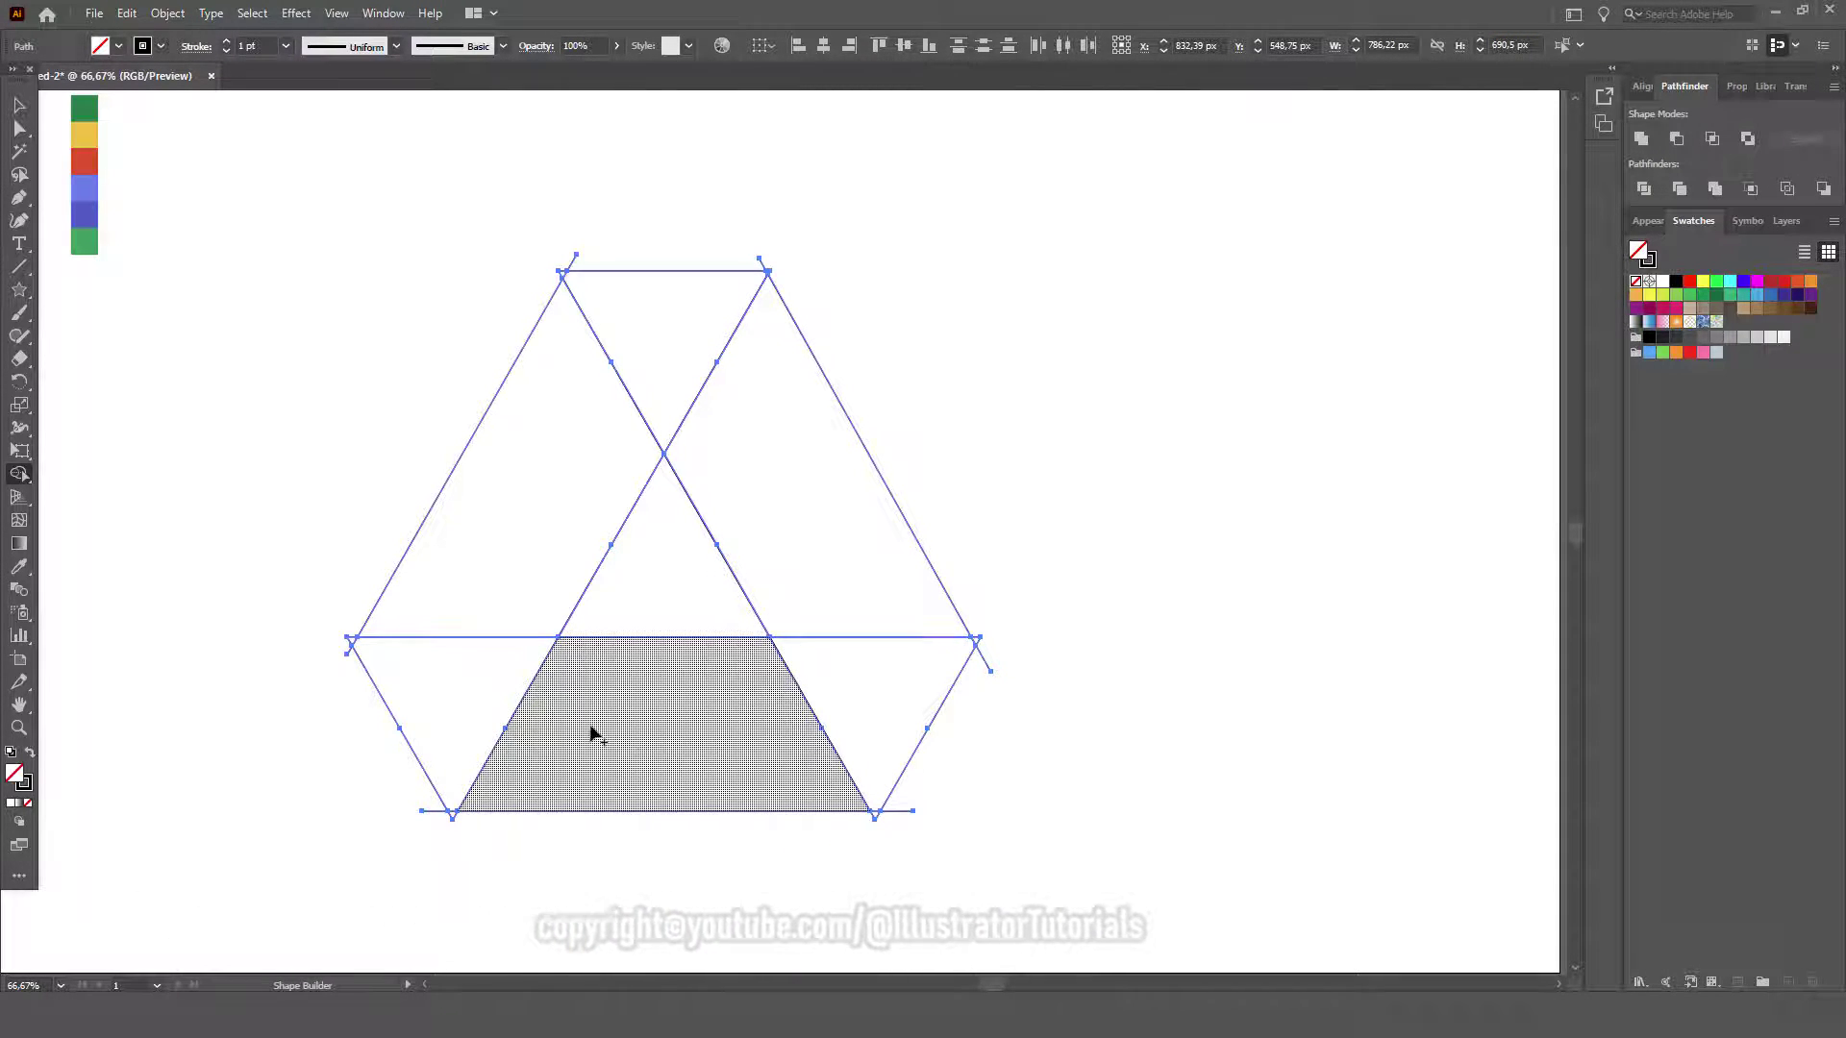
pyautogui.click(469, 711)
pyautogui.click(648, 604)
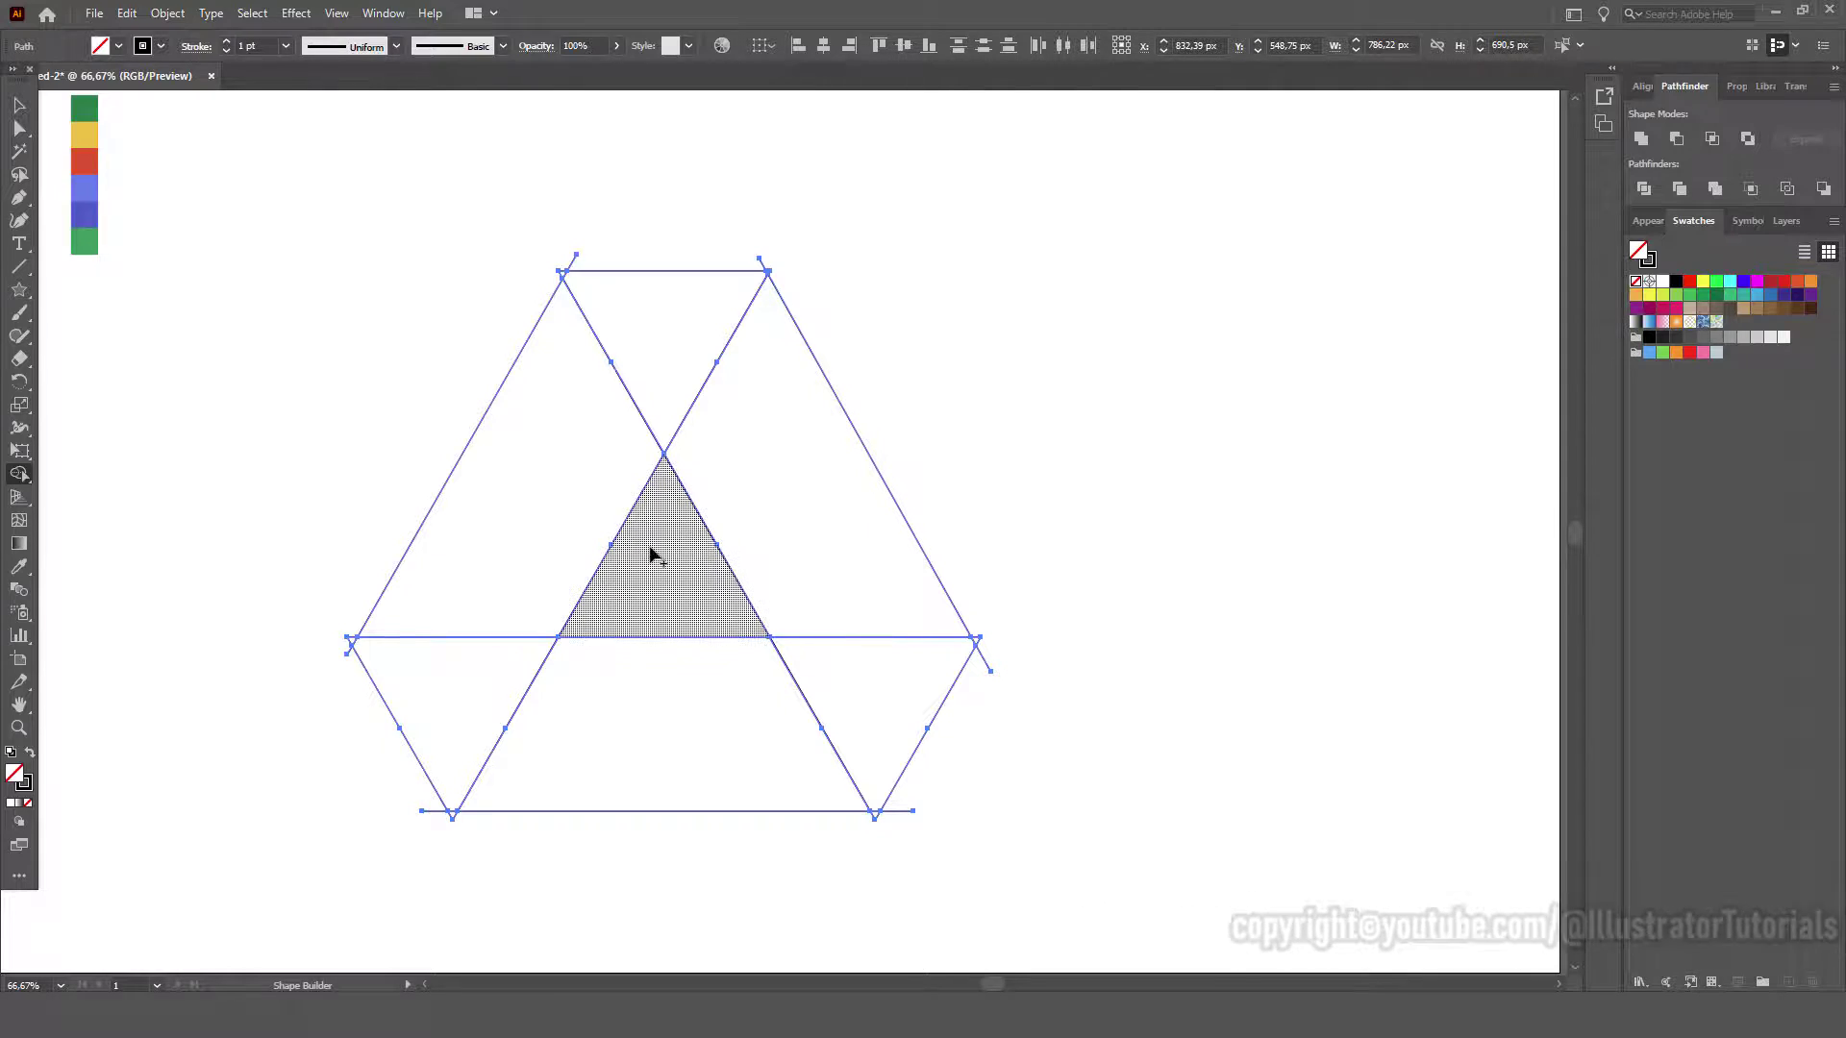
# Give all pieces a black fill and no stroke, then deselect.
pyautogui.click(19, 107)
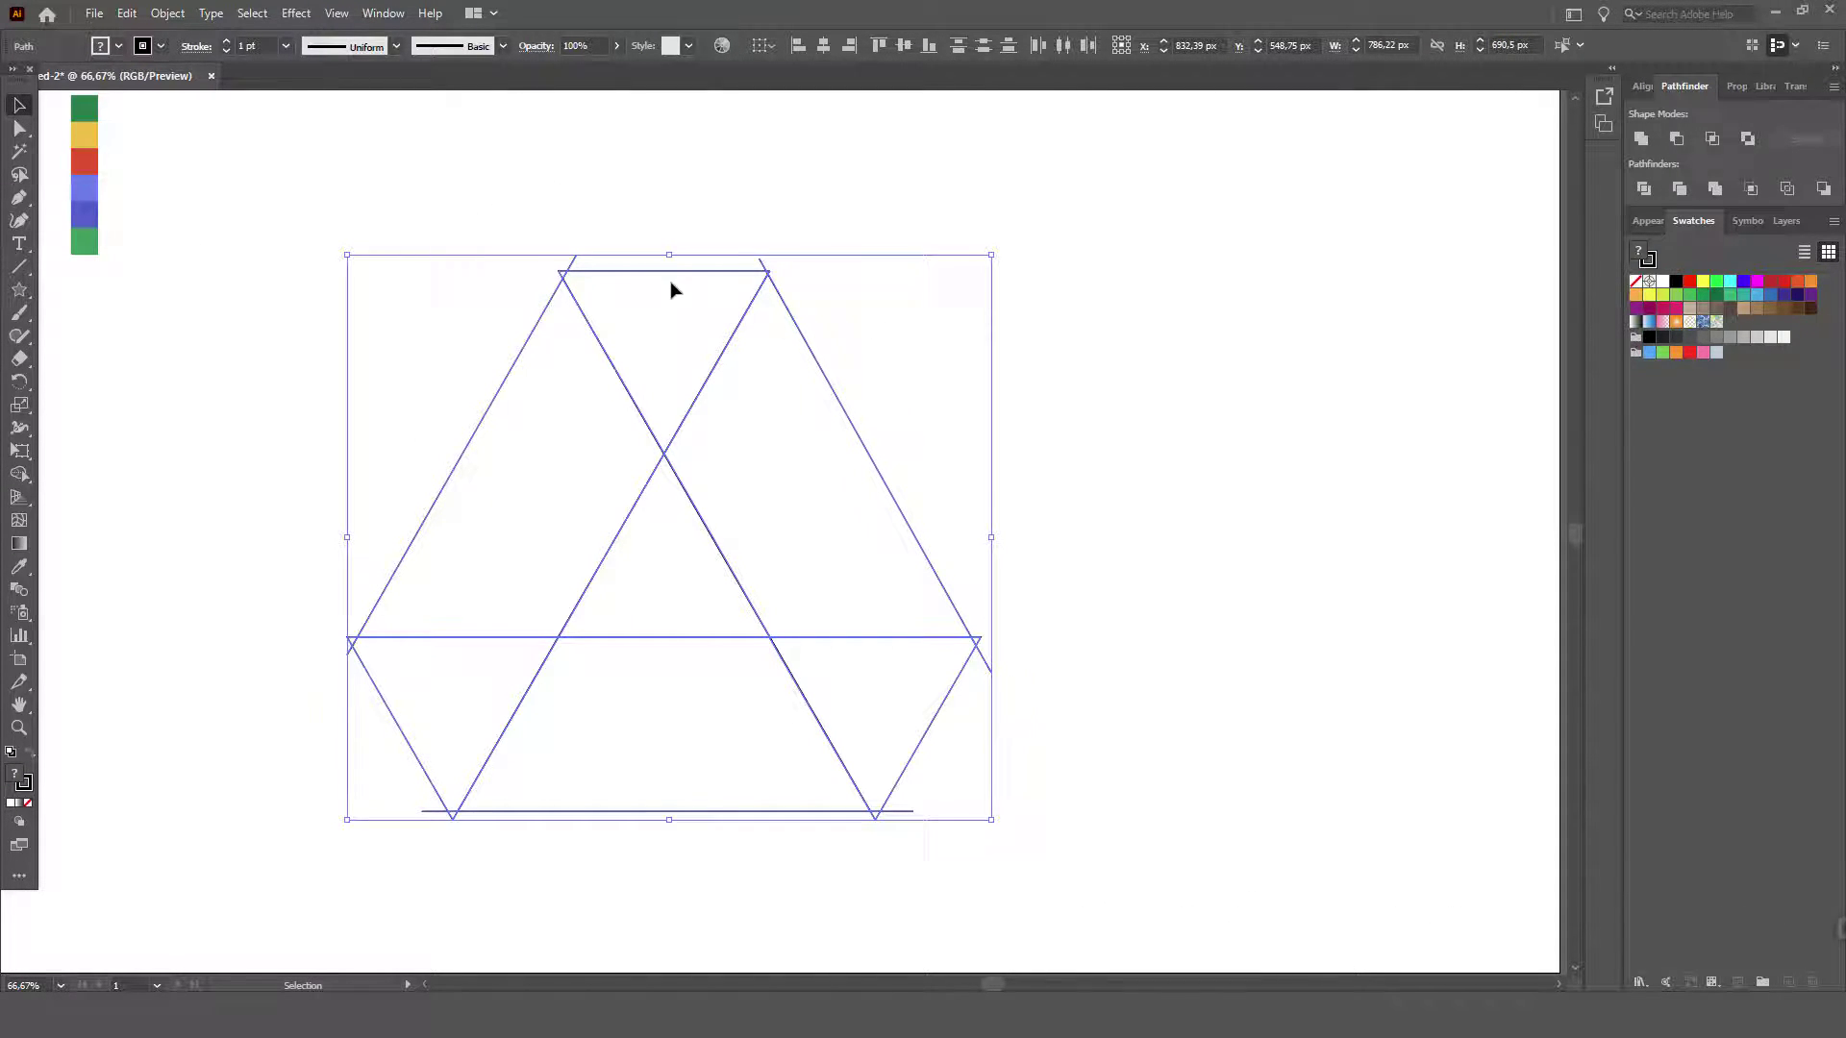
pyautogui.click(160, 48)
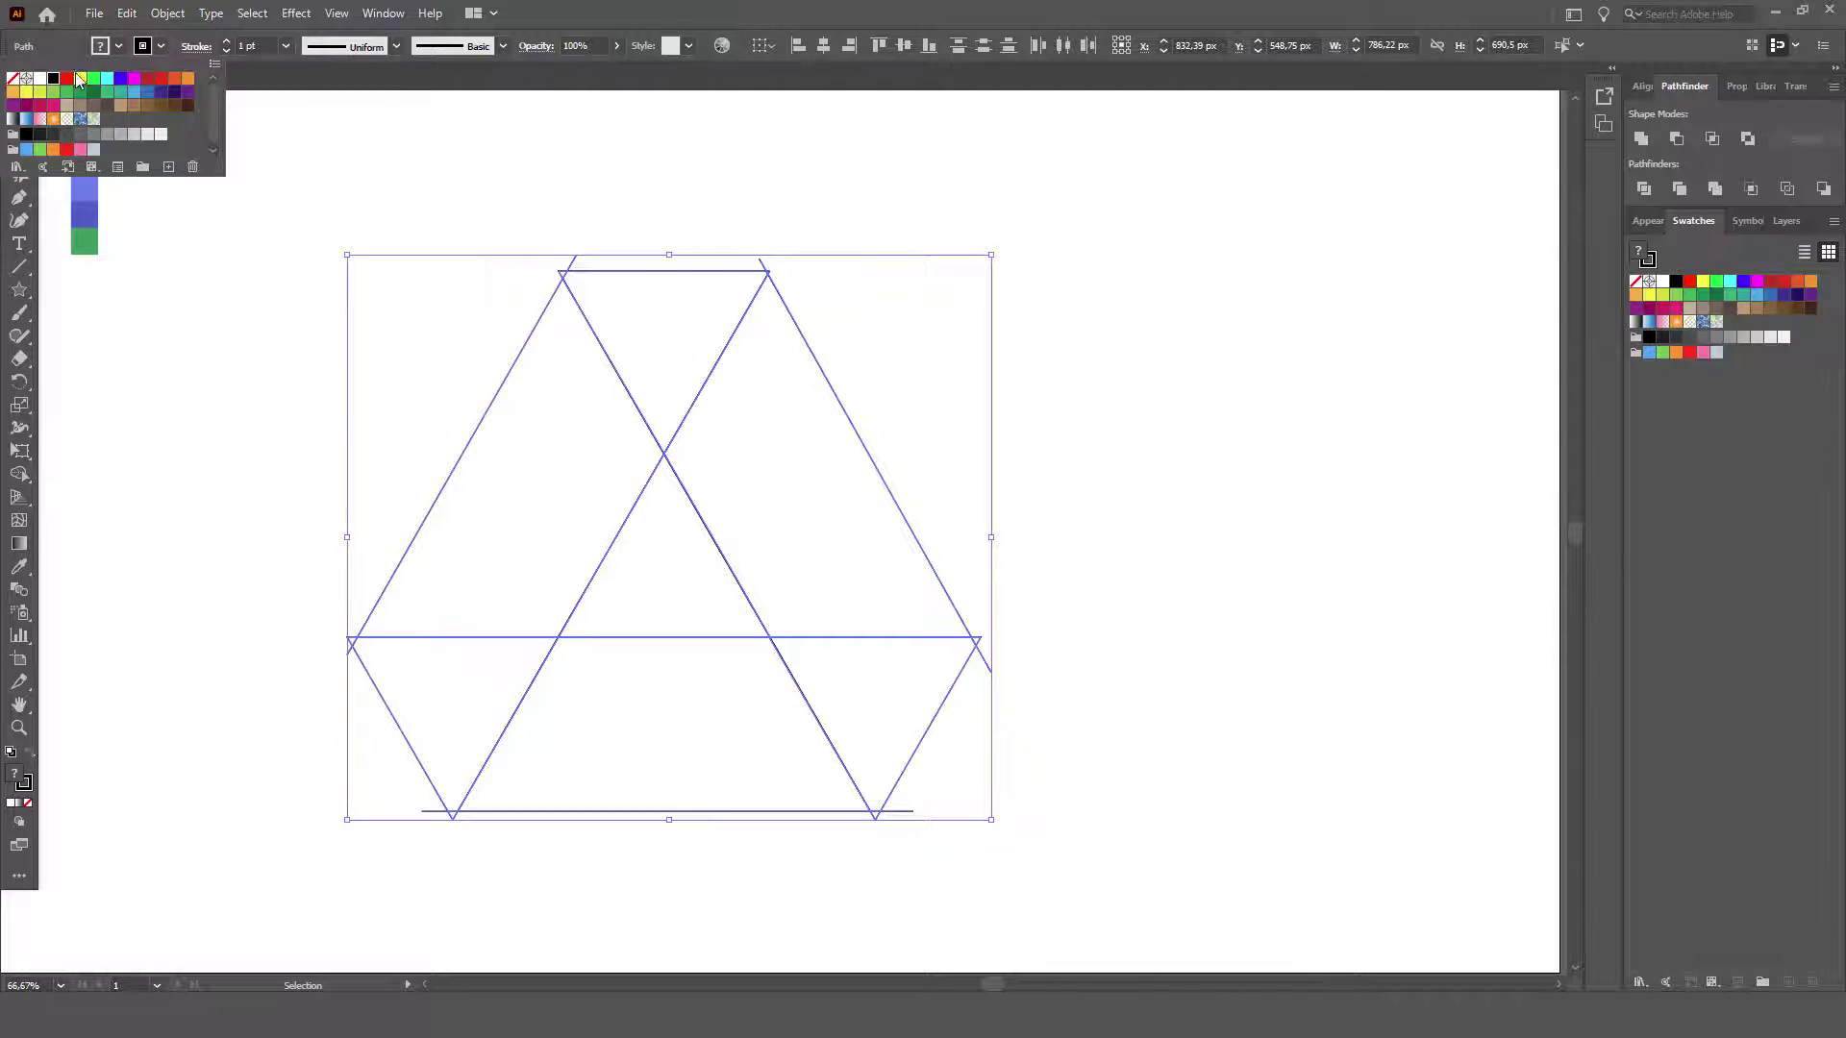
pyautogui.click(16, 80)
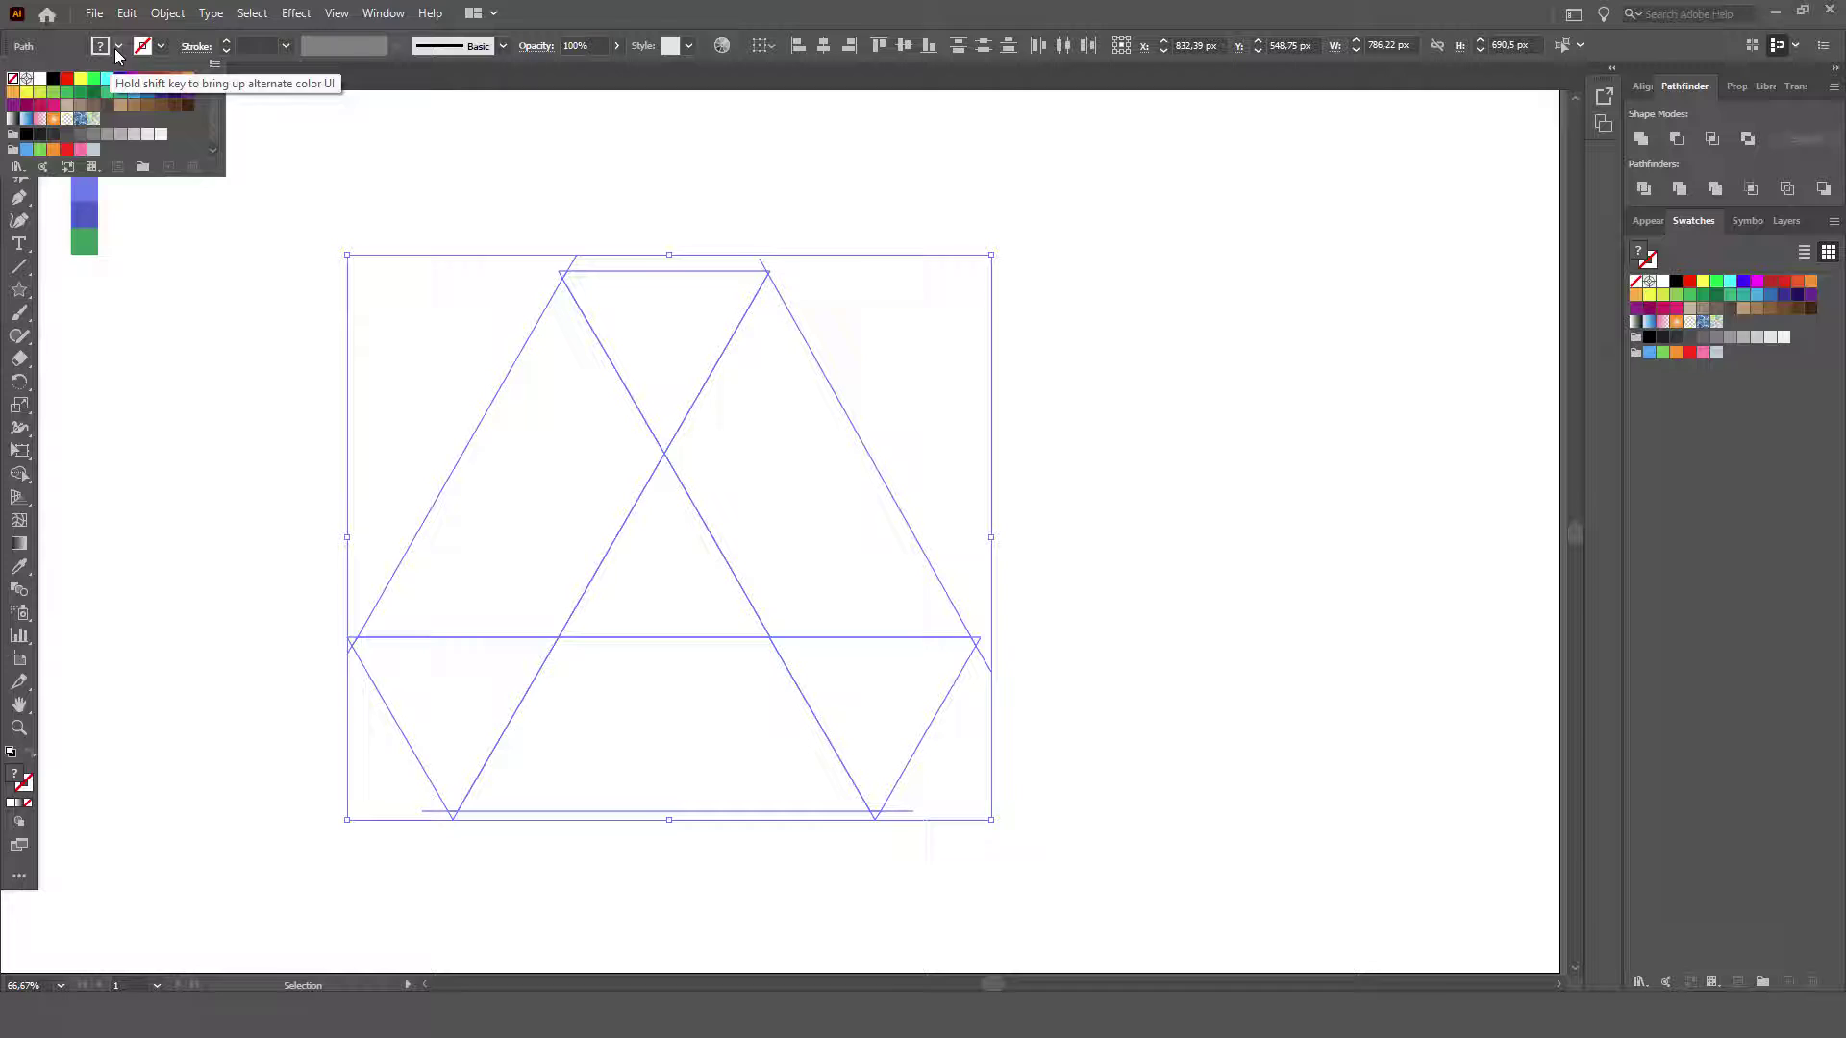
pyautogui.click(117, 47)
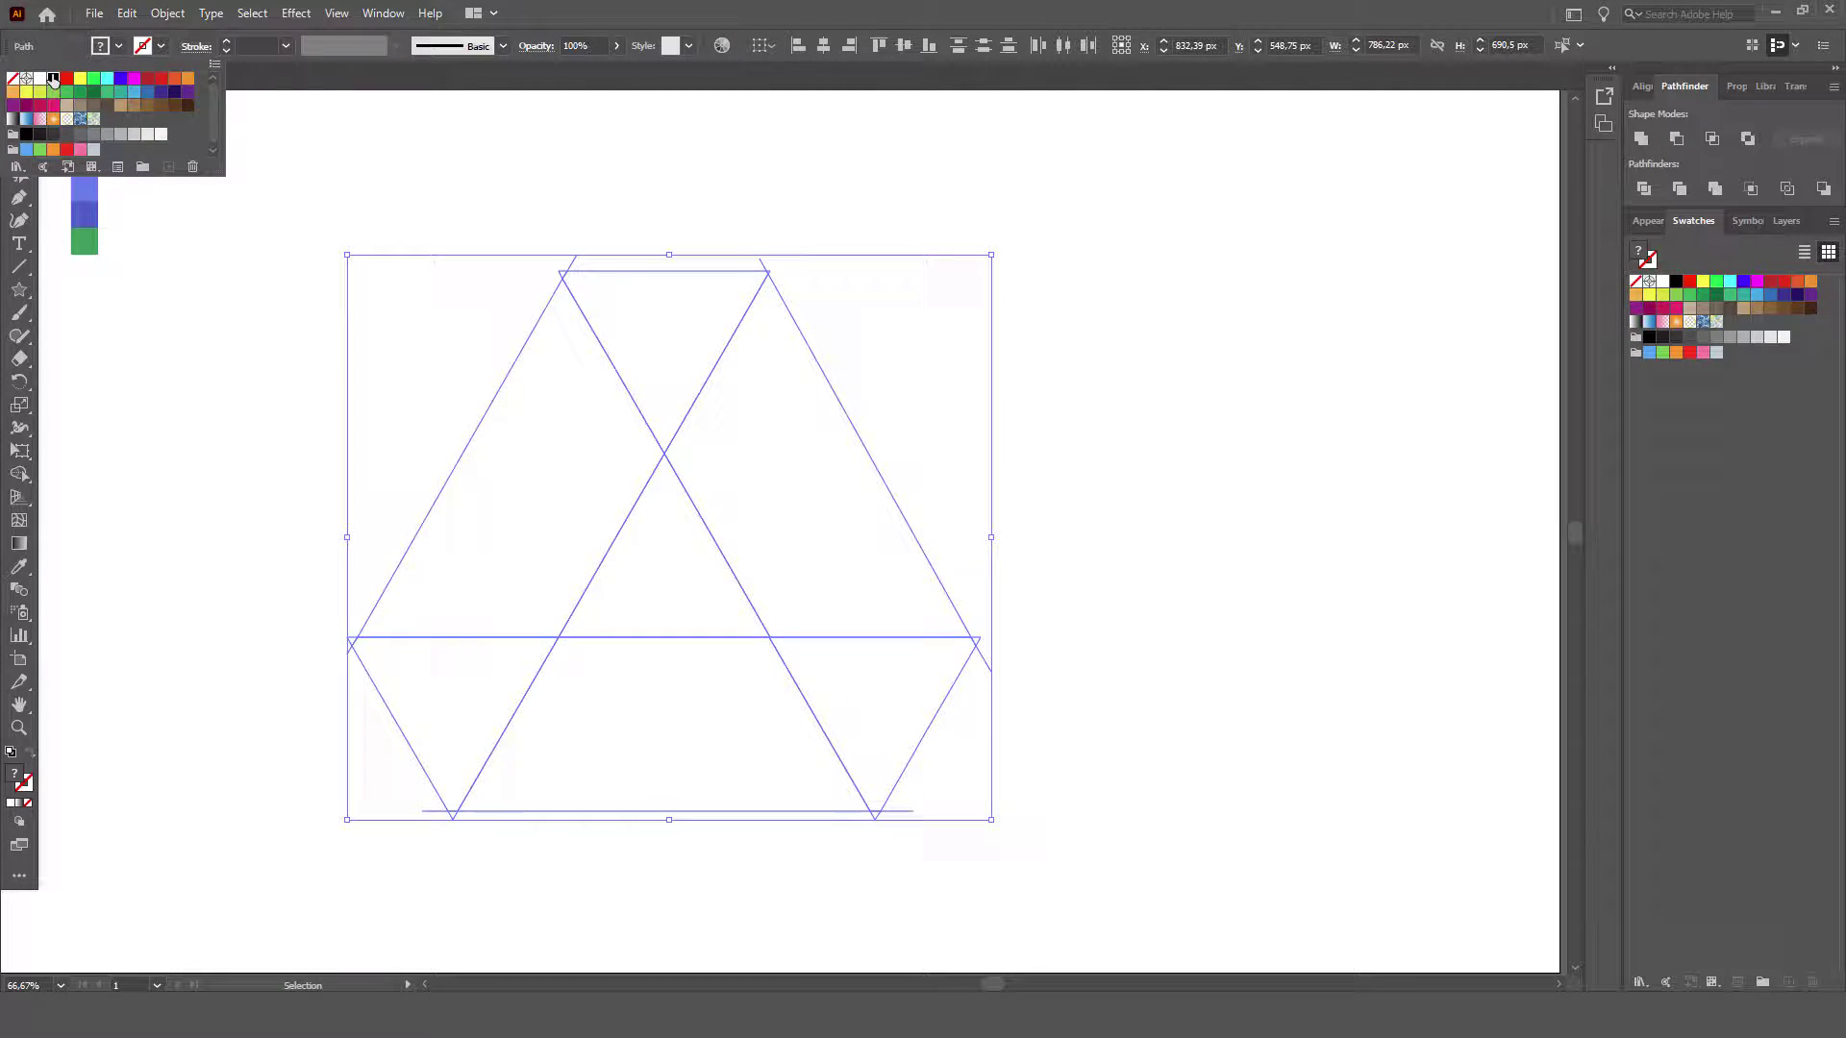
pyautogui.click(53, 80)
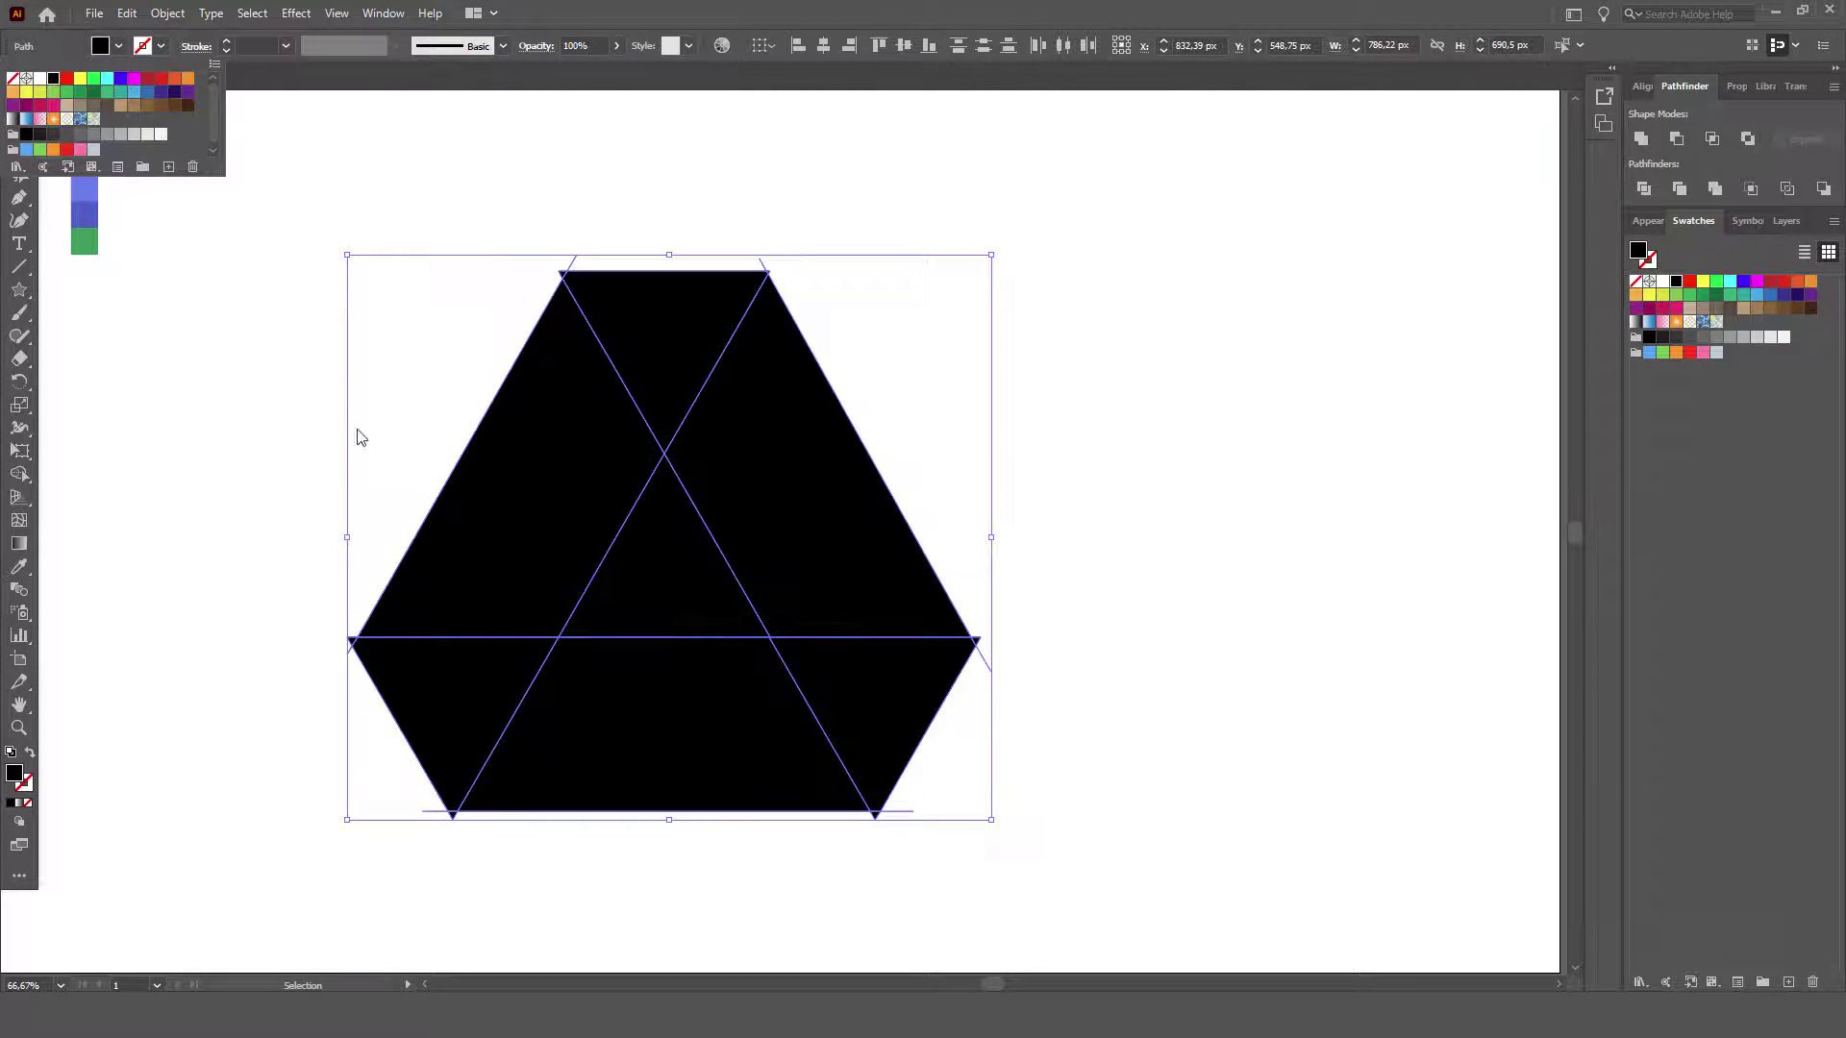
pyautogui.click(1050, 427)
pyautogui.click(1006, 403)
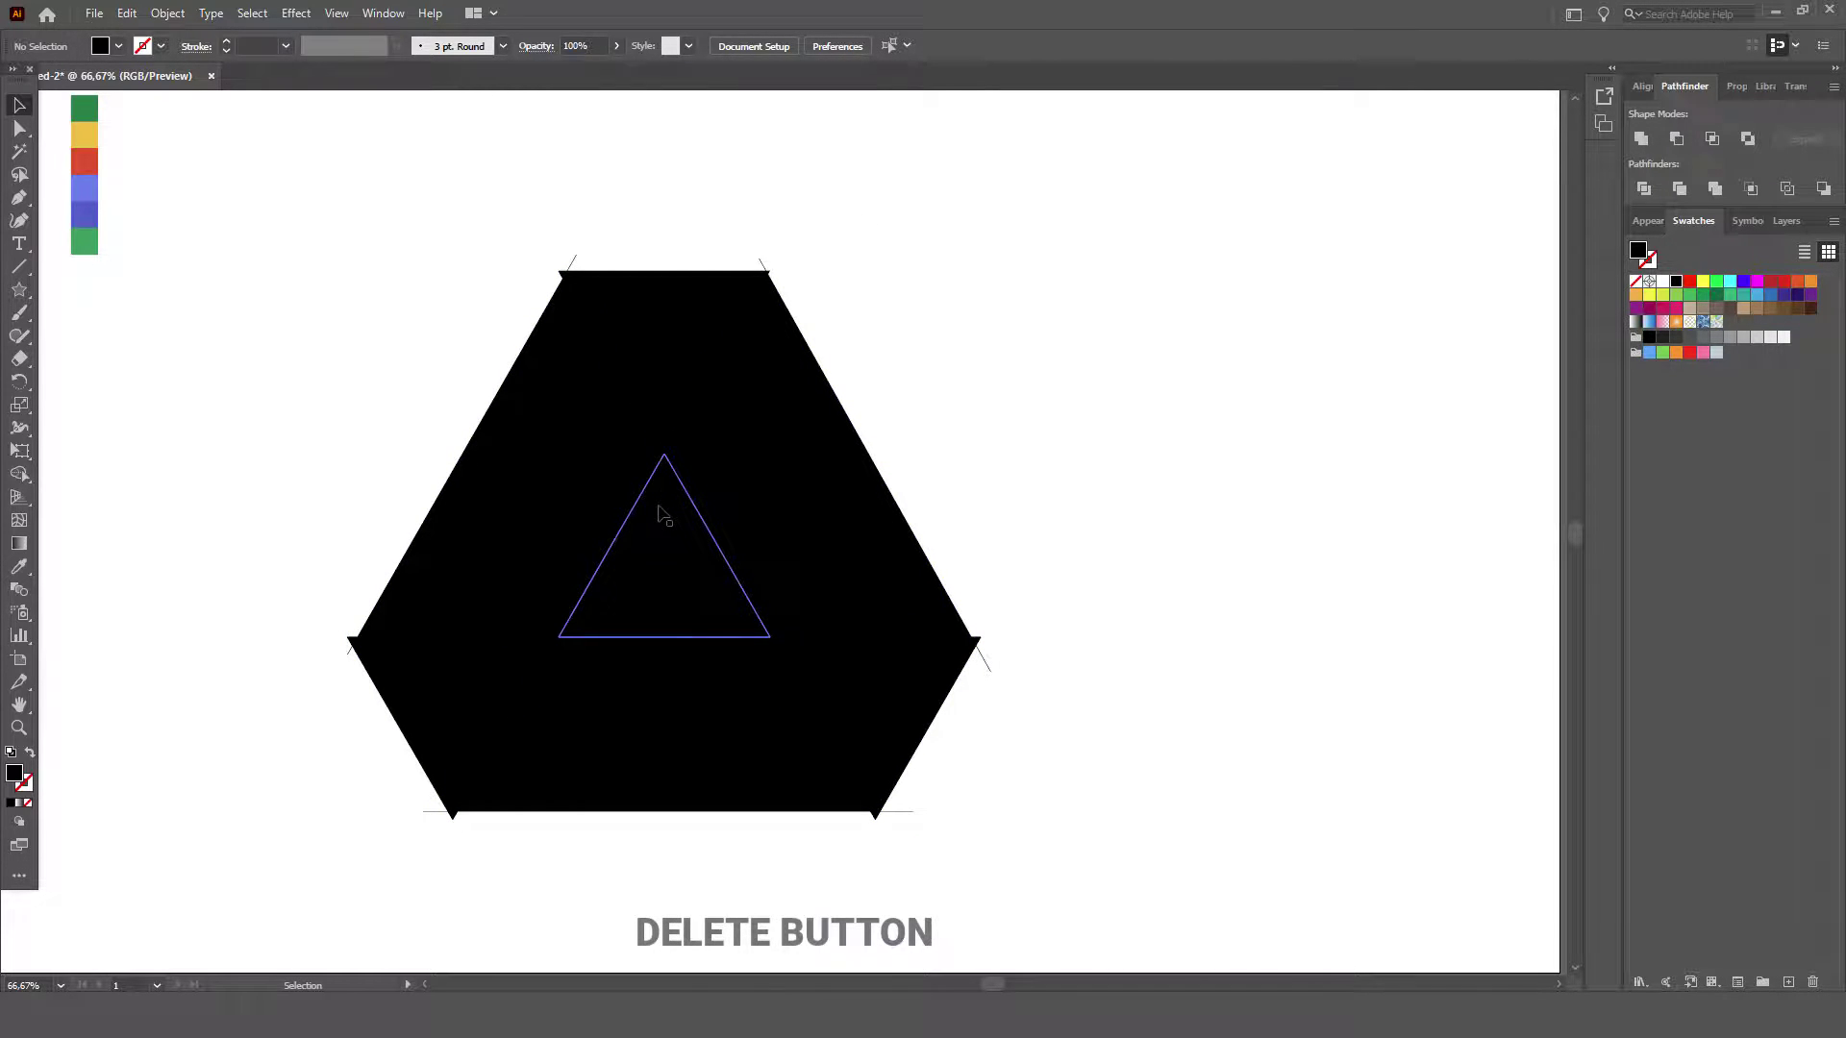
# Delete the centre triangle and select the remaining pieces.
pyautogui.click(667, 520)
pyautogui.press('Delete')
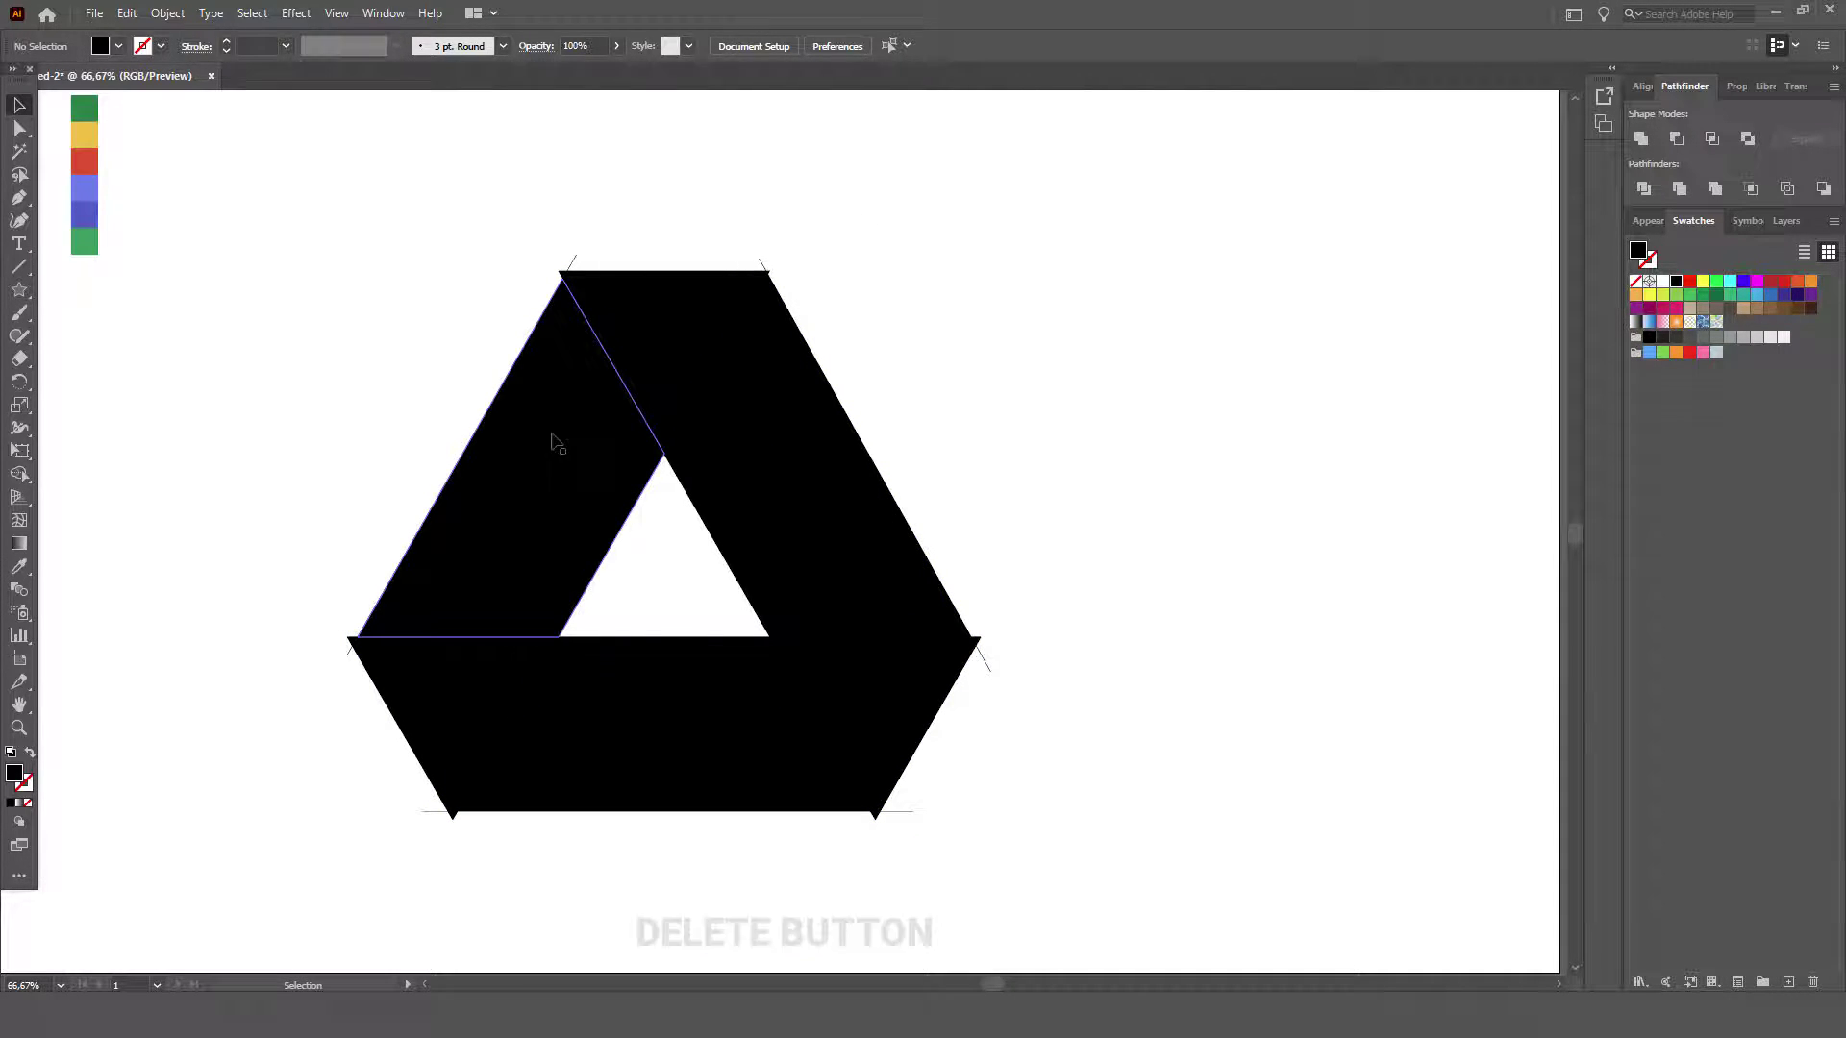
pyautogui.moveTo(313, 225); pyautogui.dragTo(1059, 865)
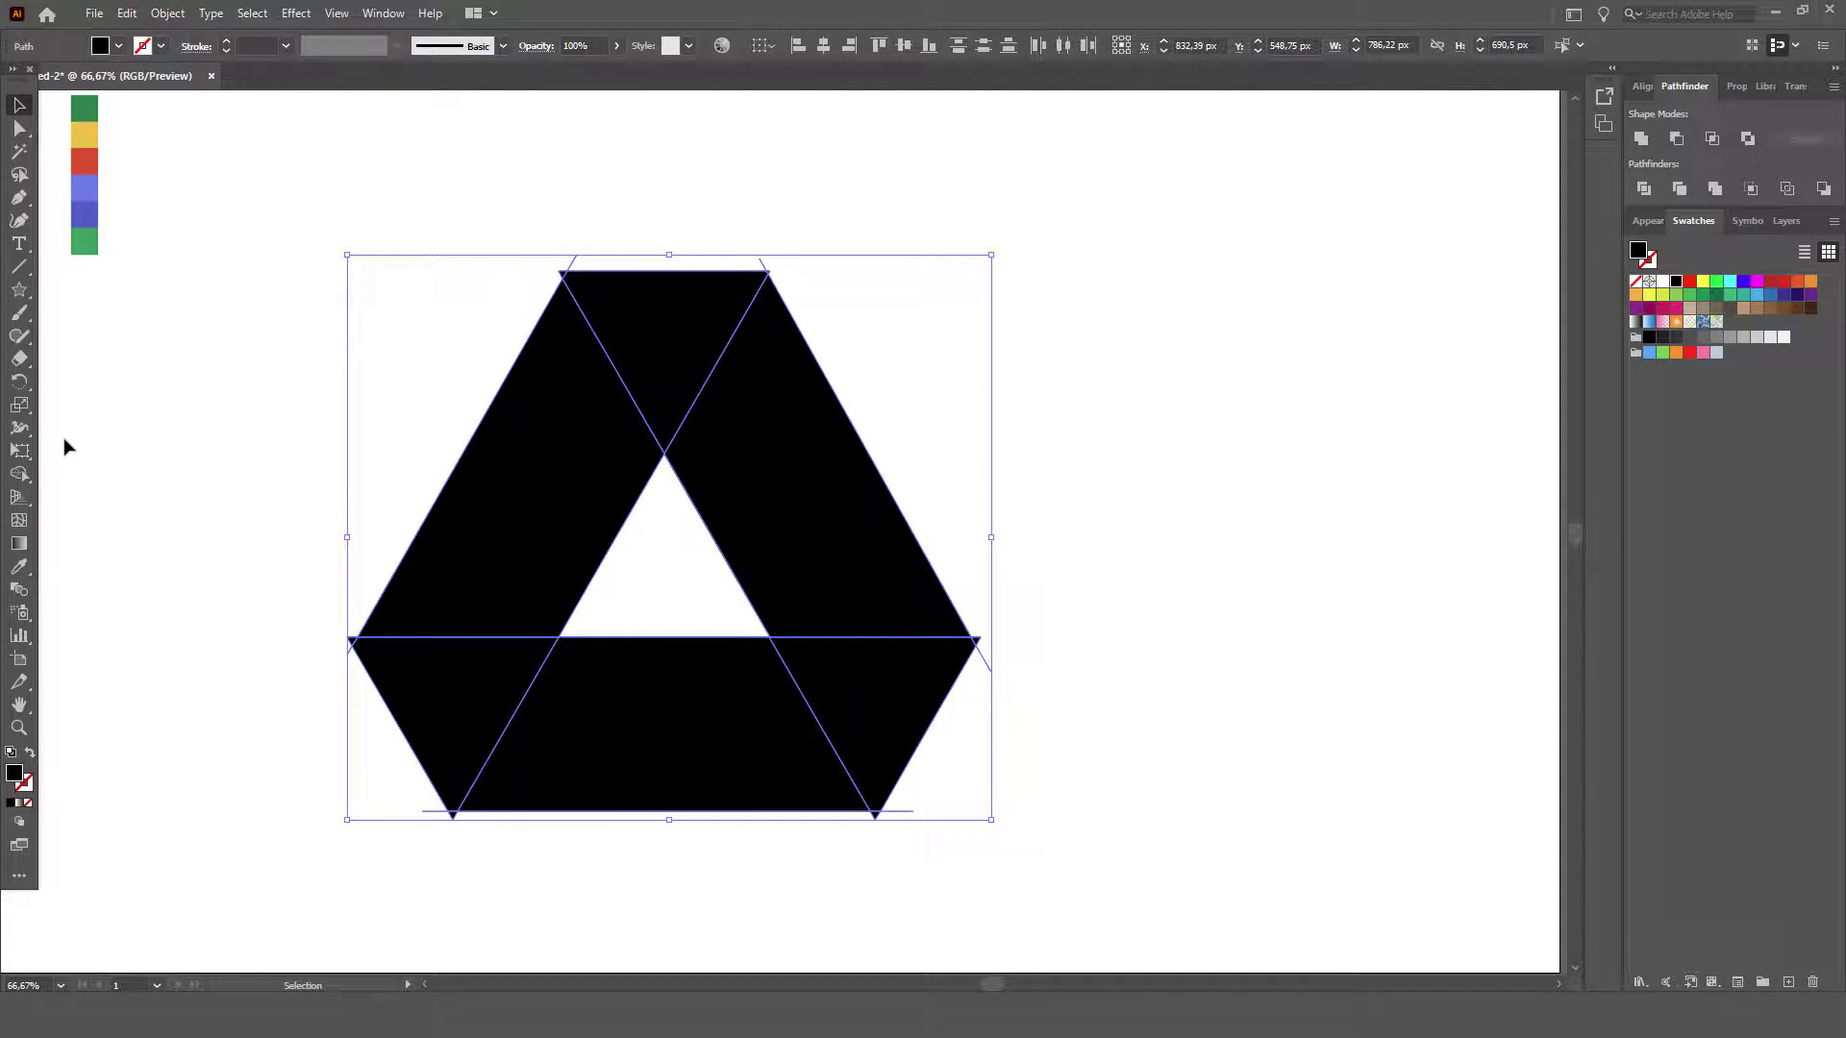
# Split the black ring with the Shape Builder, then deselect it.
pyautogui.click(20, 476)
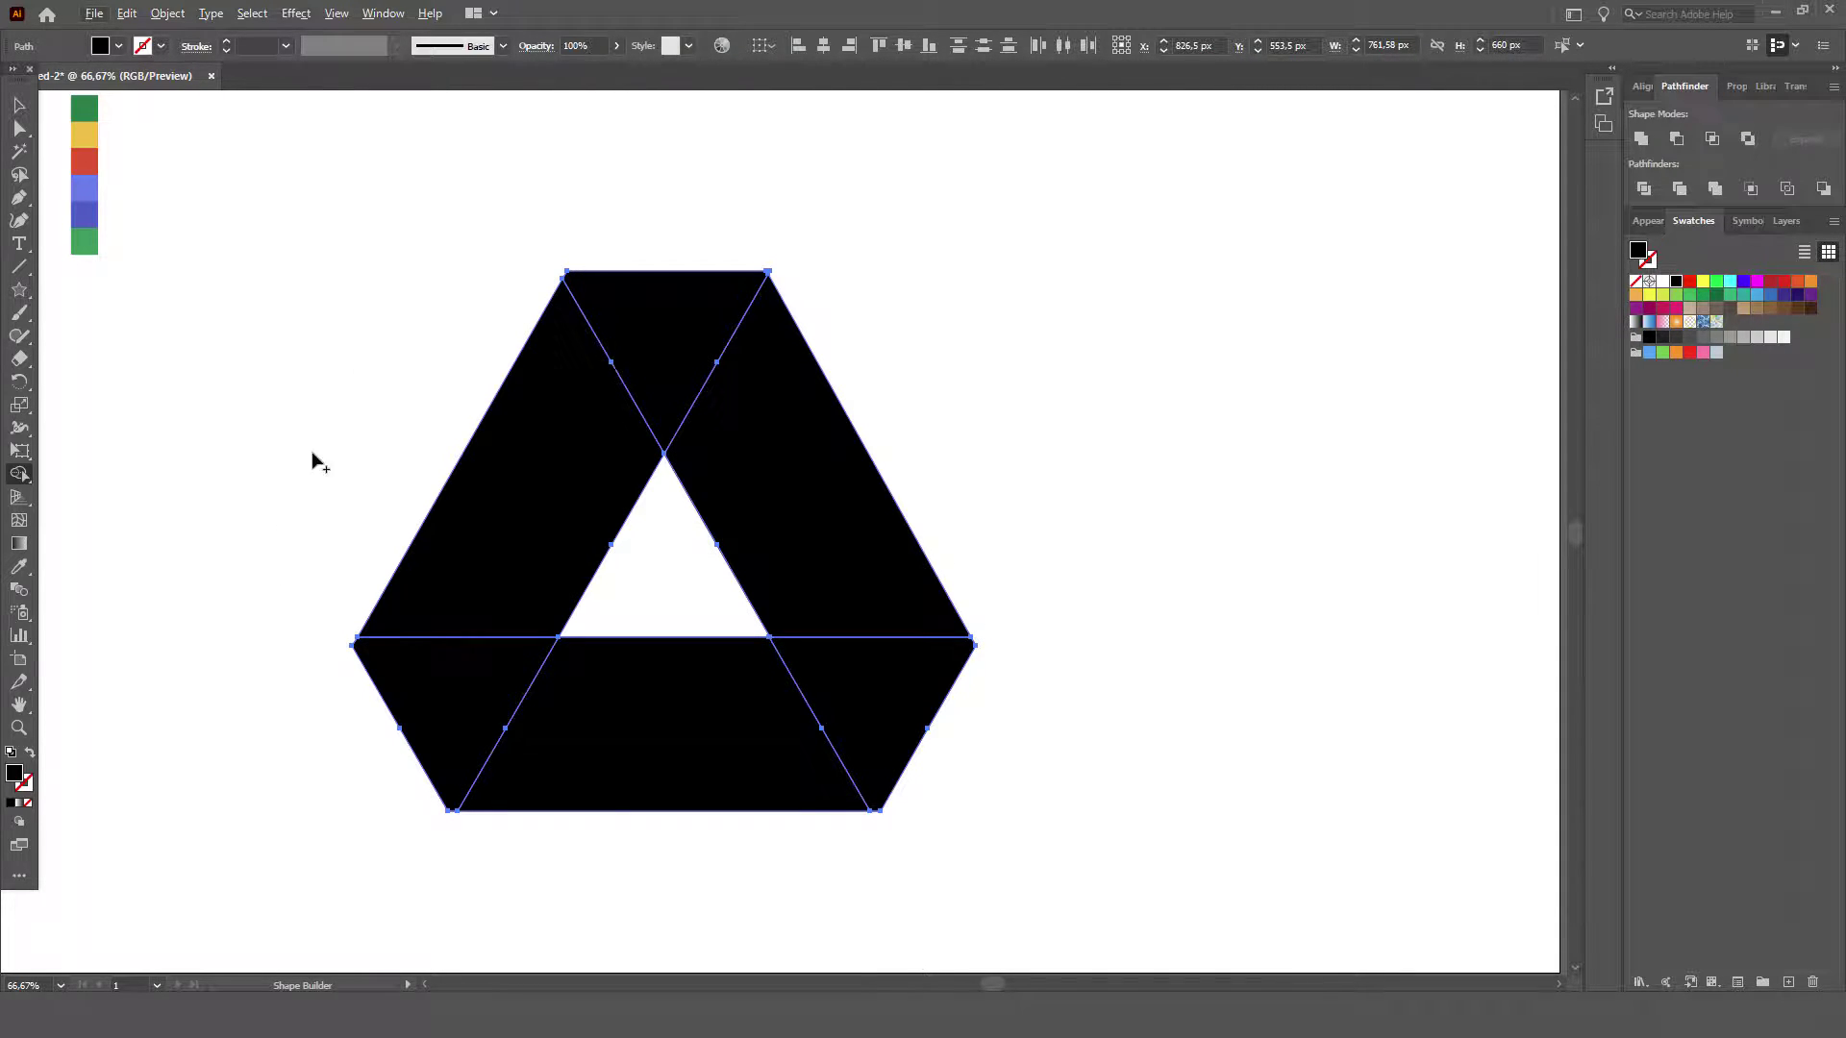
pyautogui.click(20, 109)
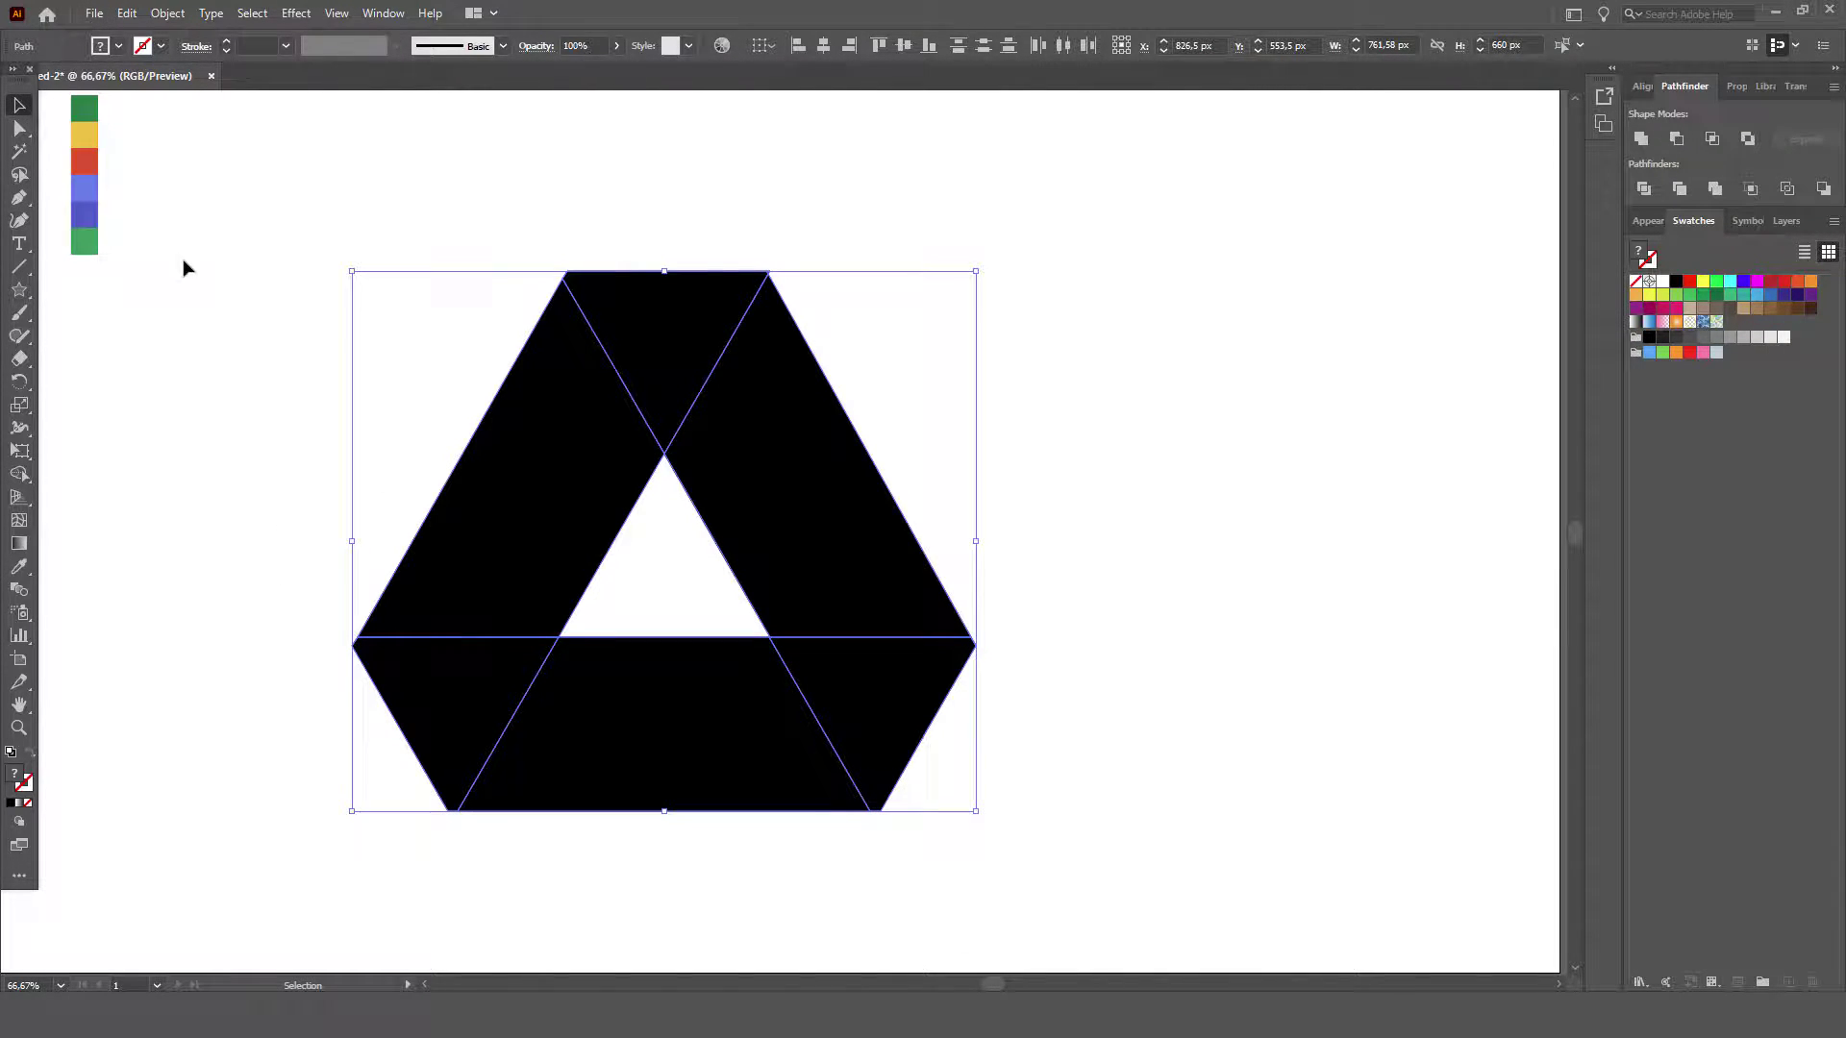
pyautogui.click(279, 367)
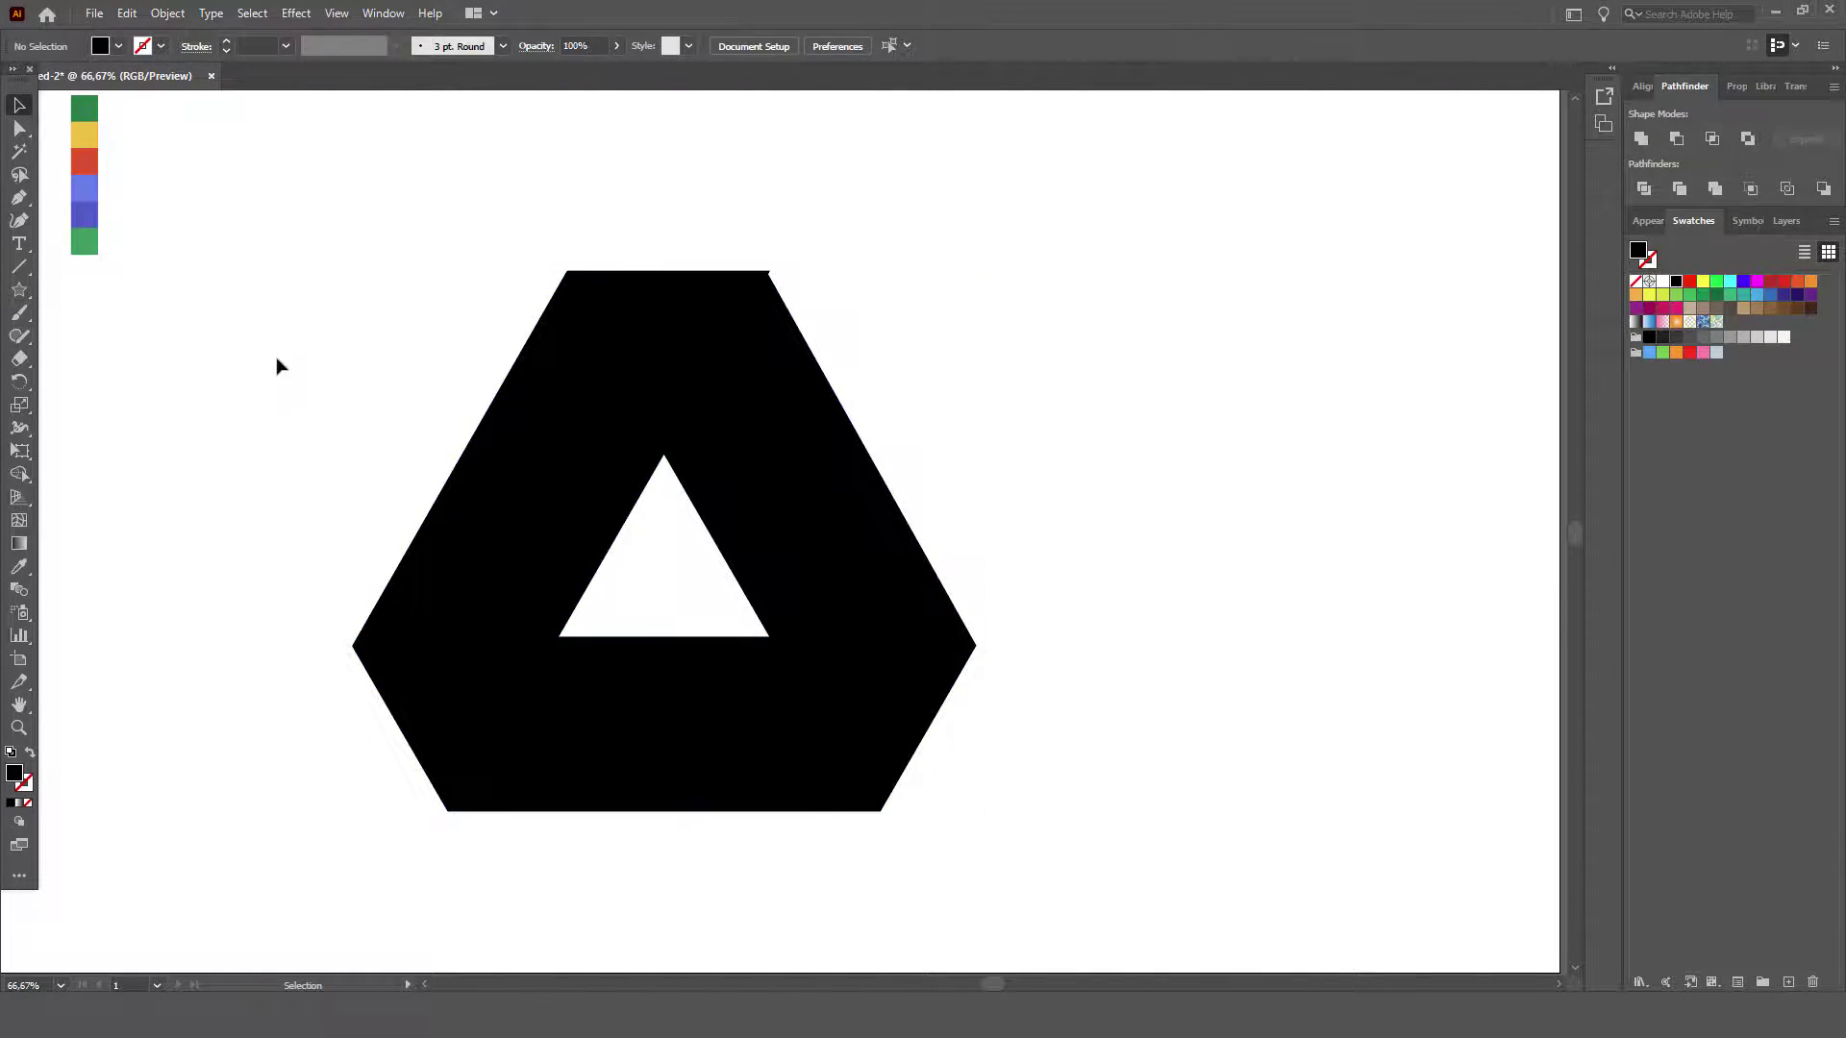
# Click the top, right, bottom-right, bottom, bottom-left and left pieces to confirm each is separate.
pyautogui.click(640, 399)
pyautogui.click(844, 515)
pyautogui.click(908, 702)
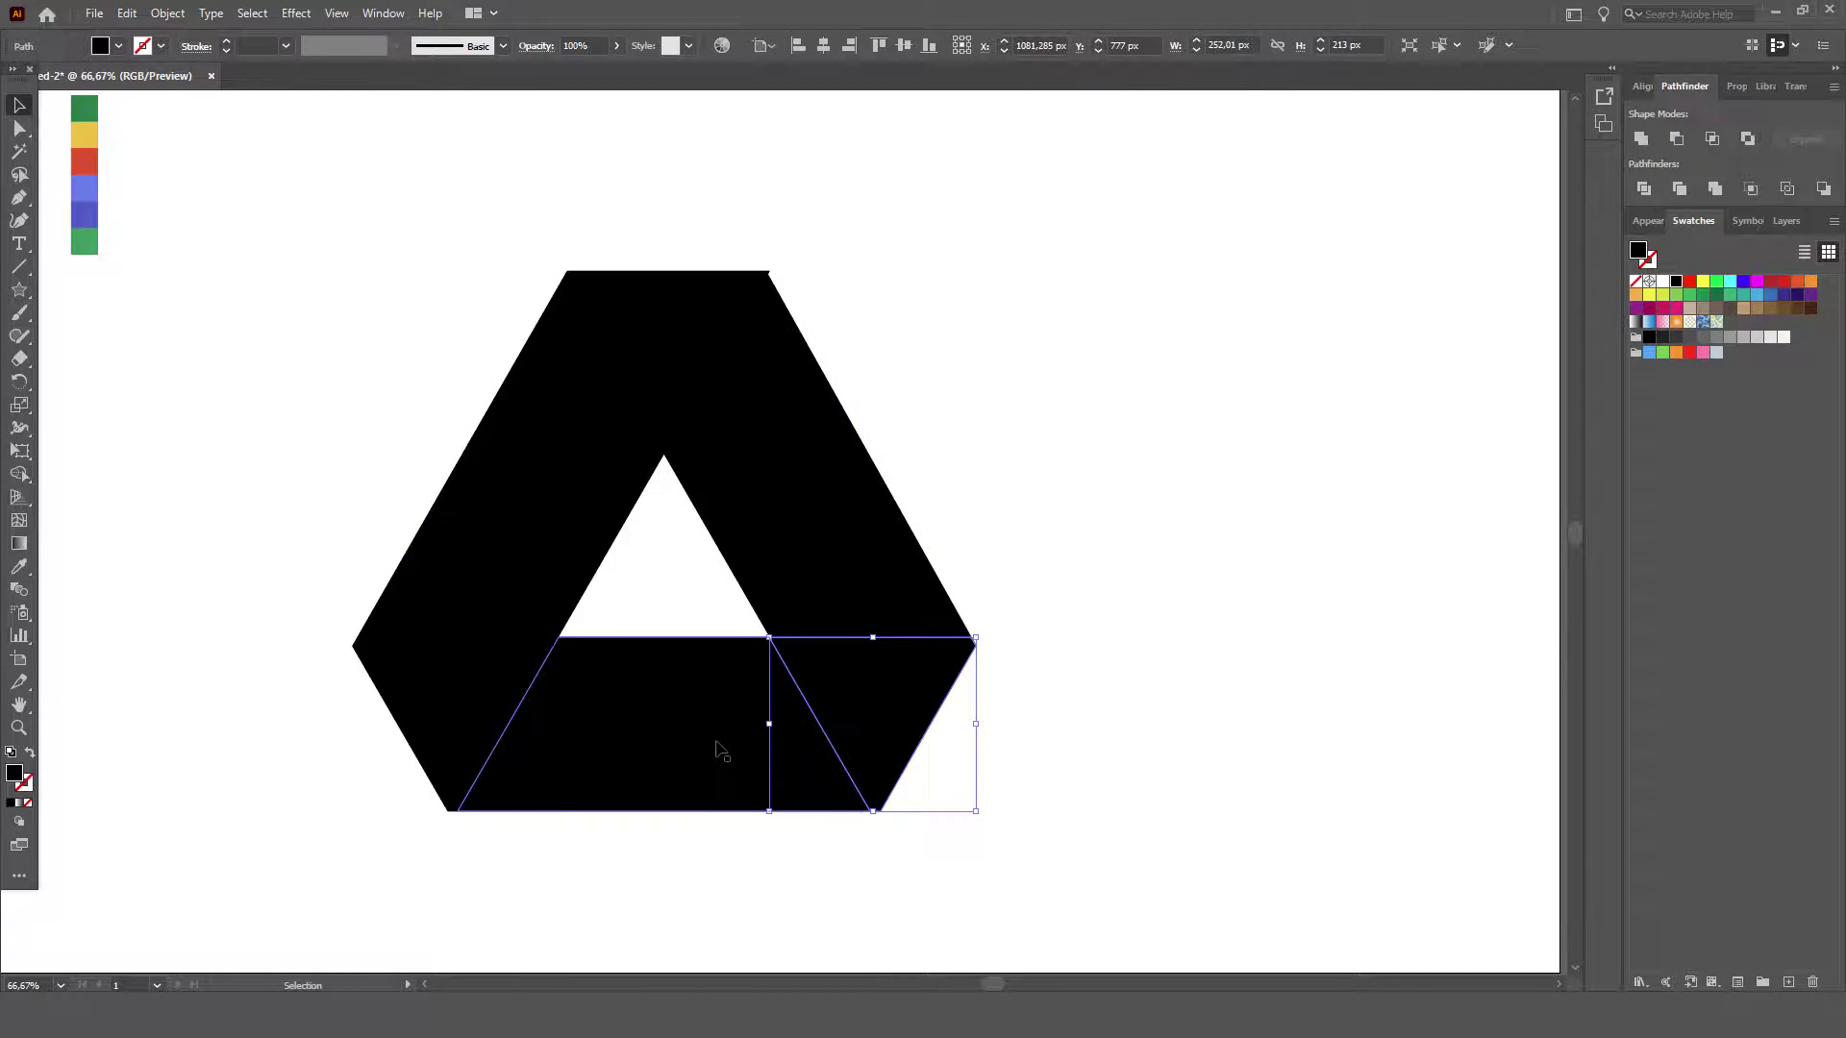
pyautogui.click(714, 751)
pyautogui.click(441, 663)
pyautogui.click(487, 567)
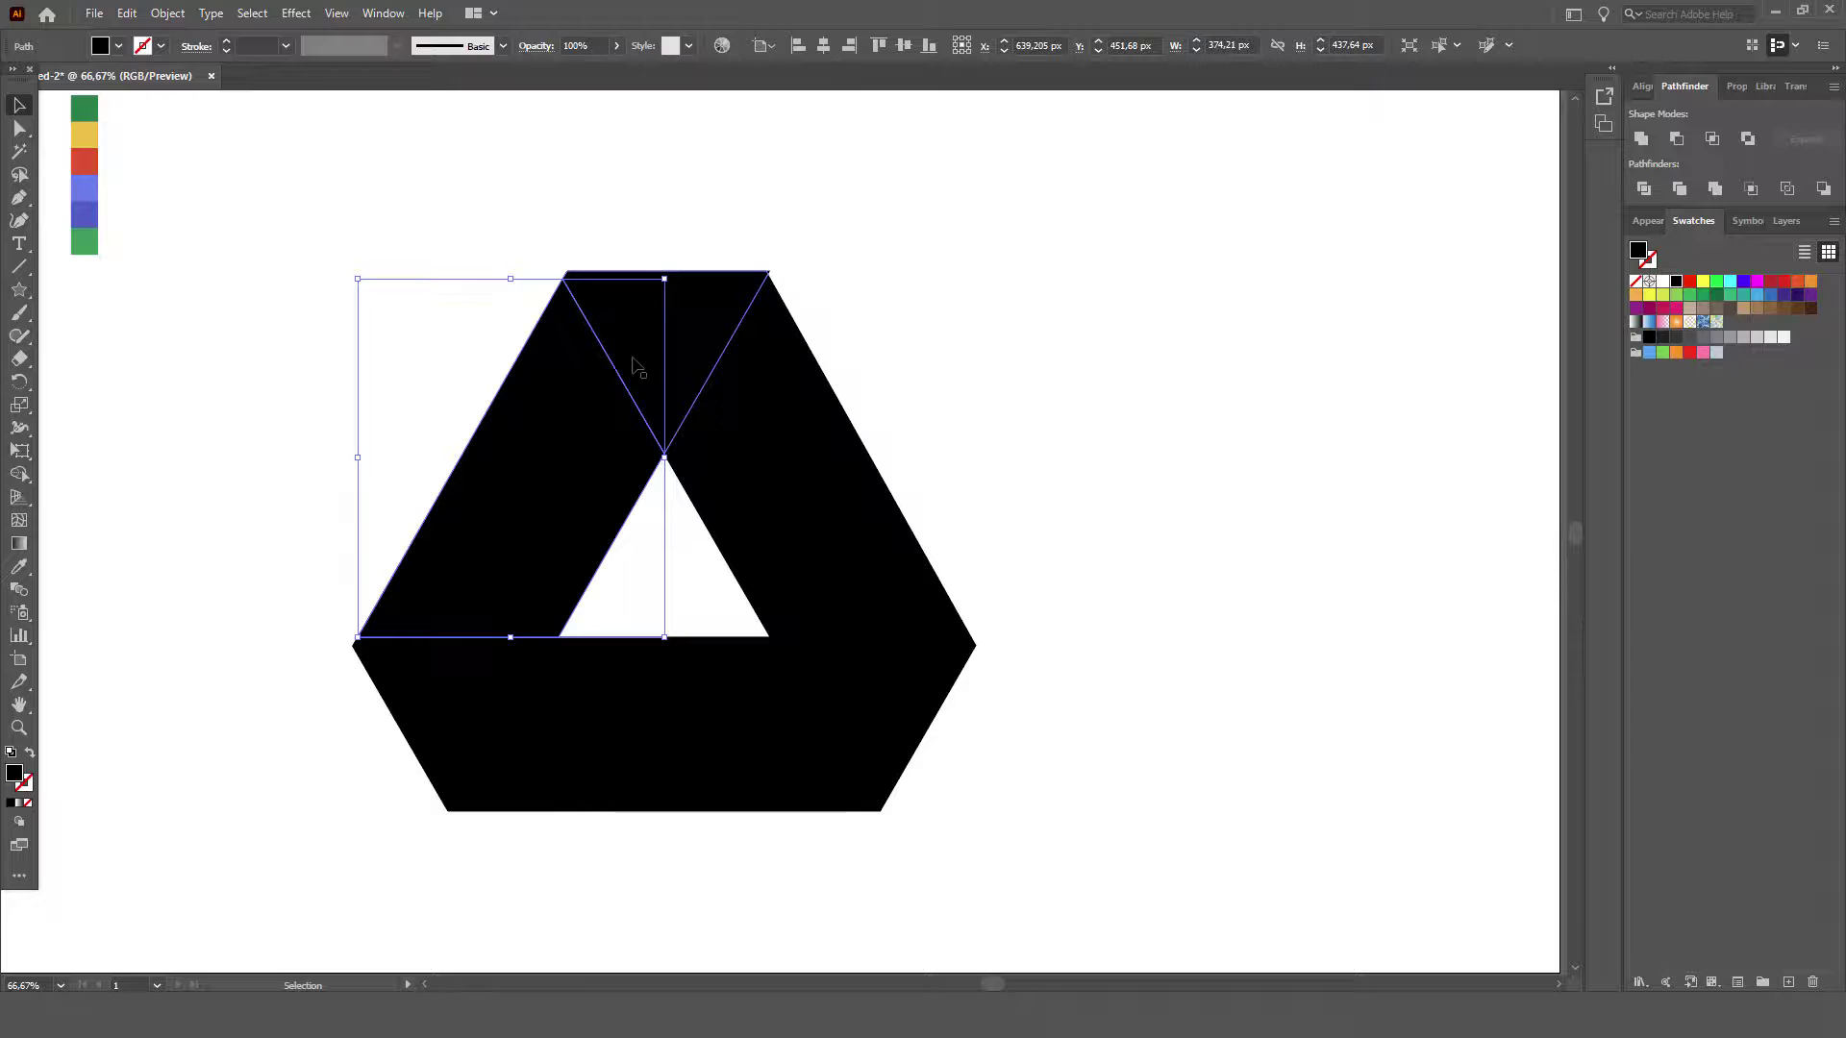
pyautogui.click(714, 336)
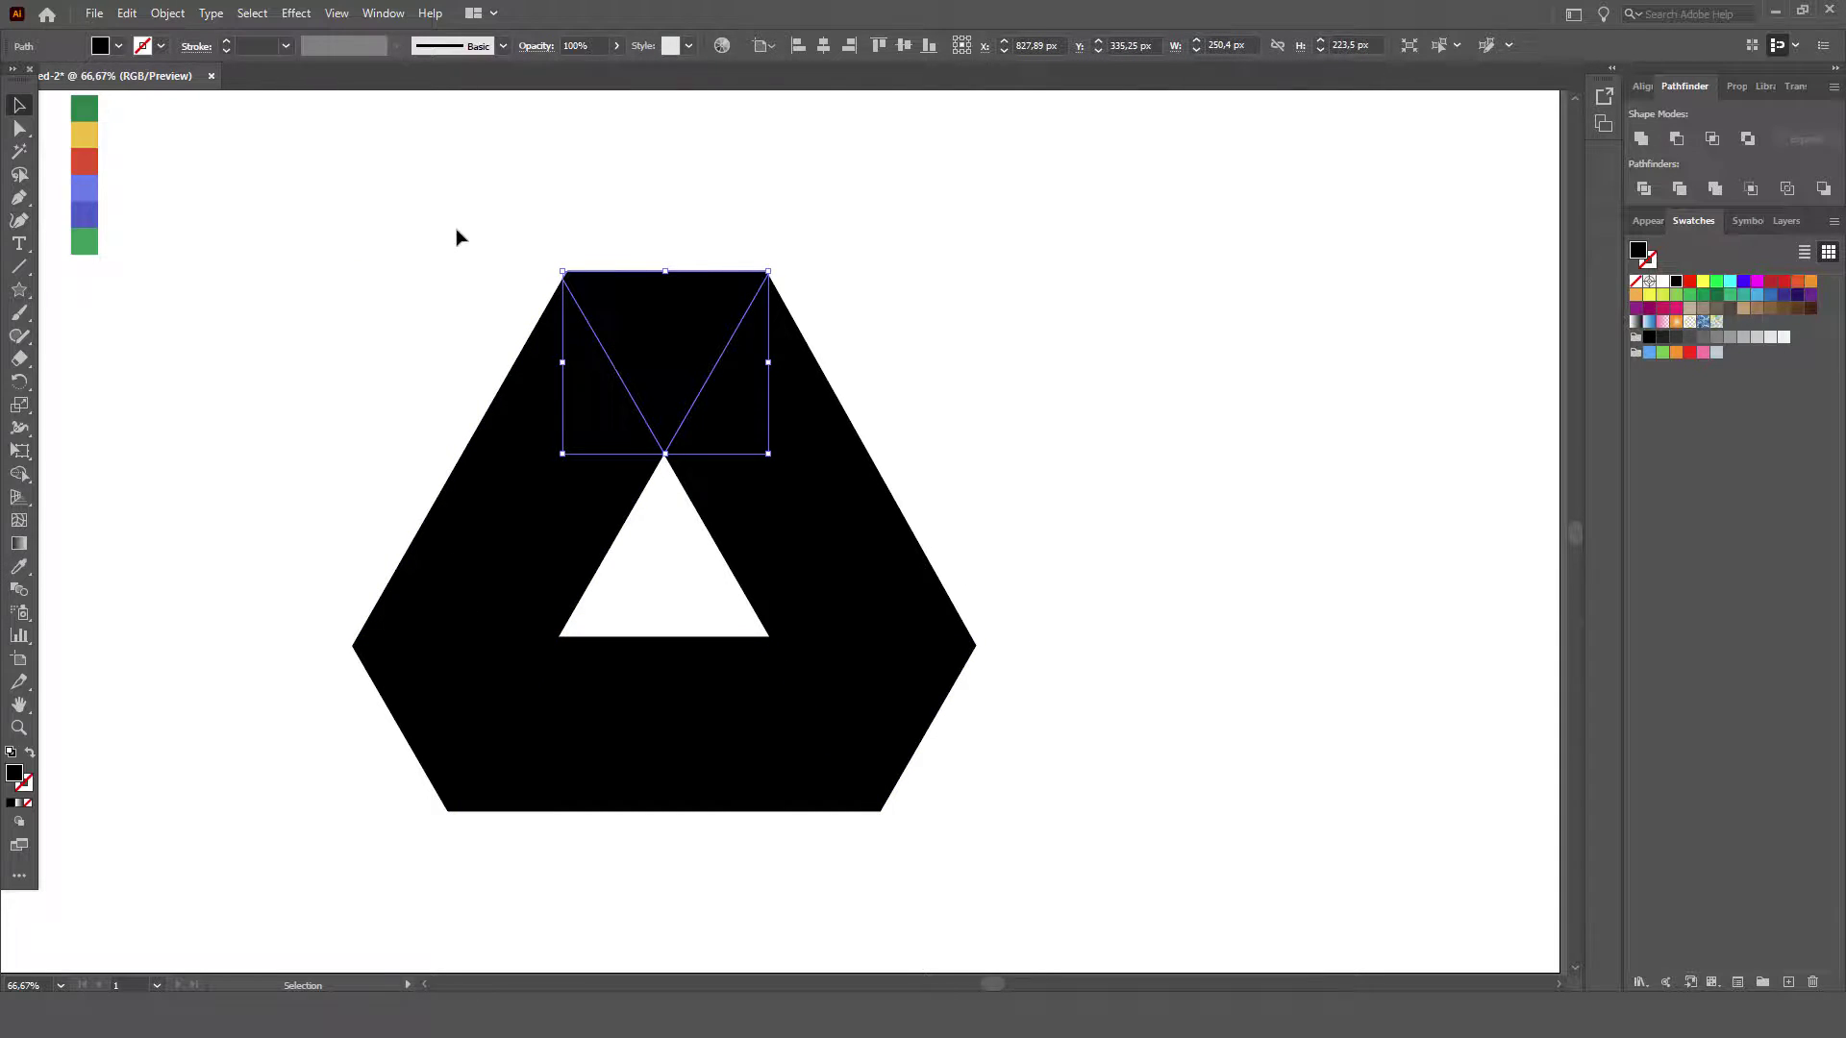
# Colour the top triangle dark green and the right parallelogram yellow with the Eyedropper.
pyautogui.click(21, 568)
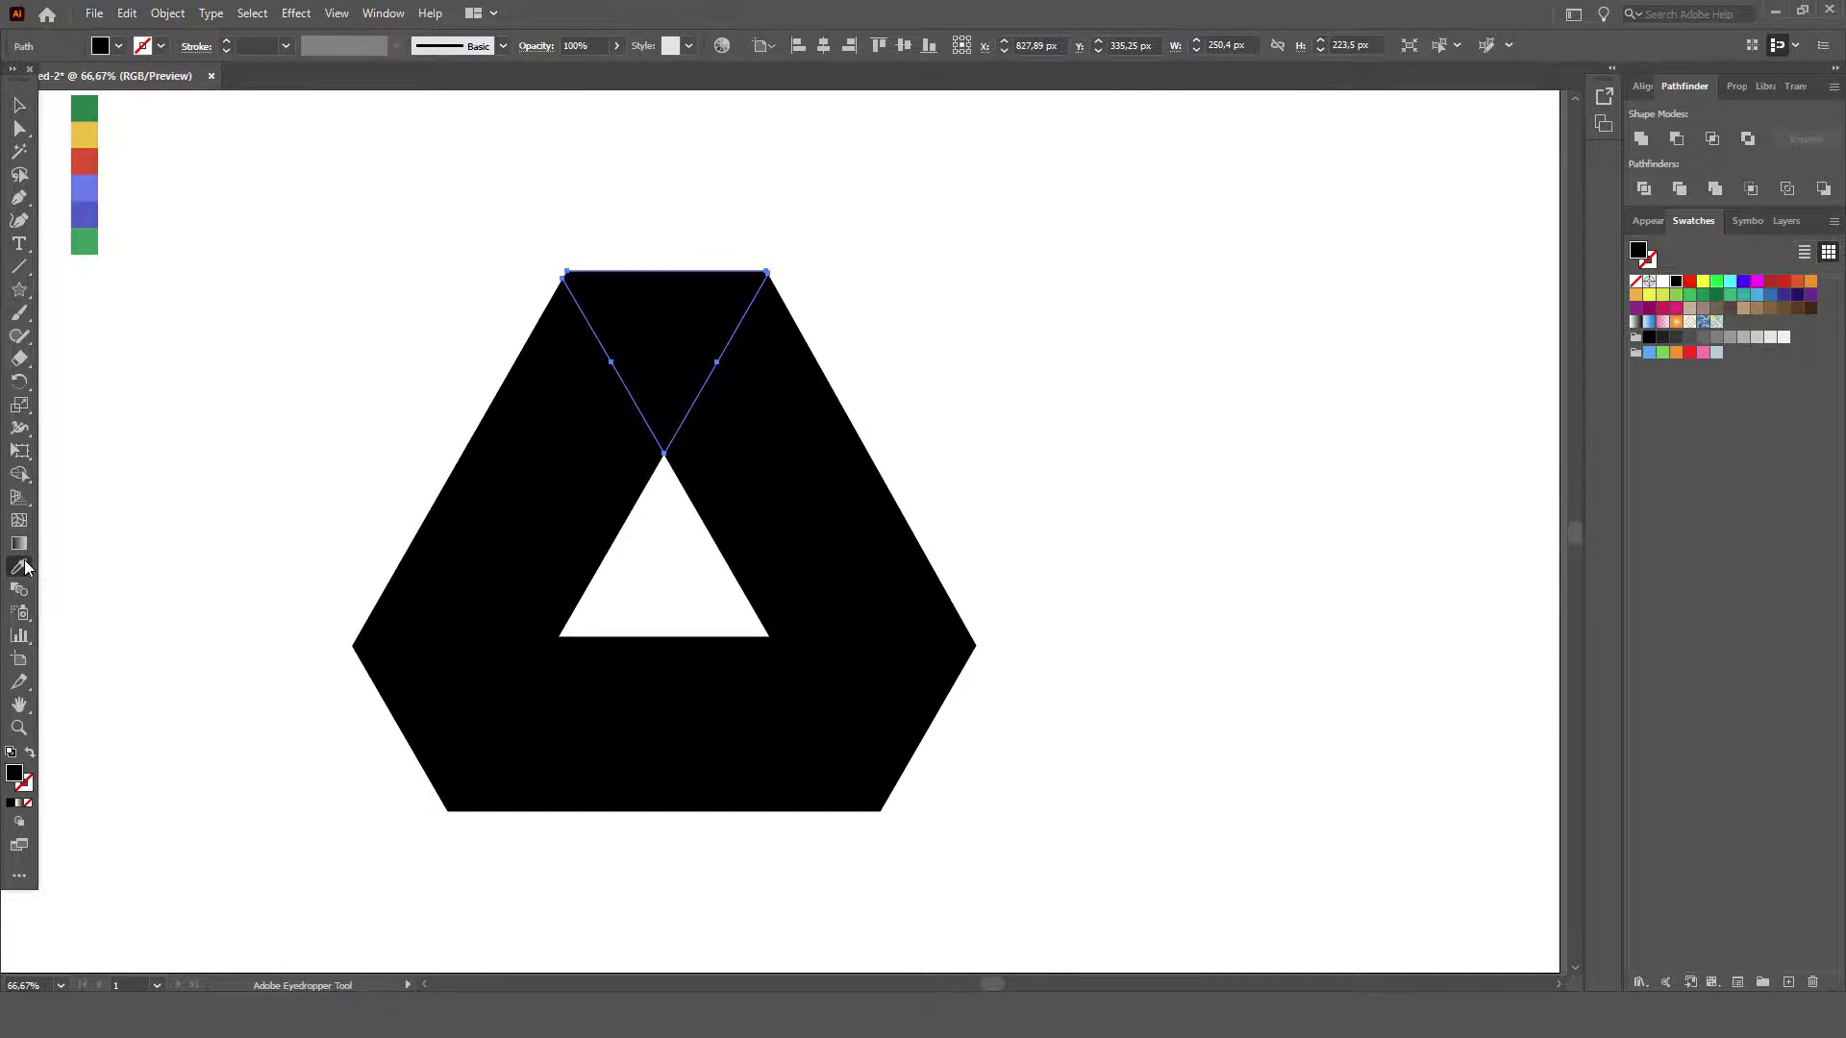
pyautogui.click(88, 105)
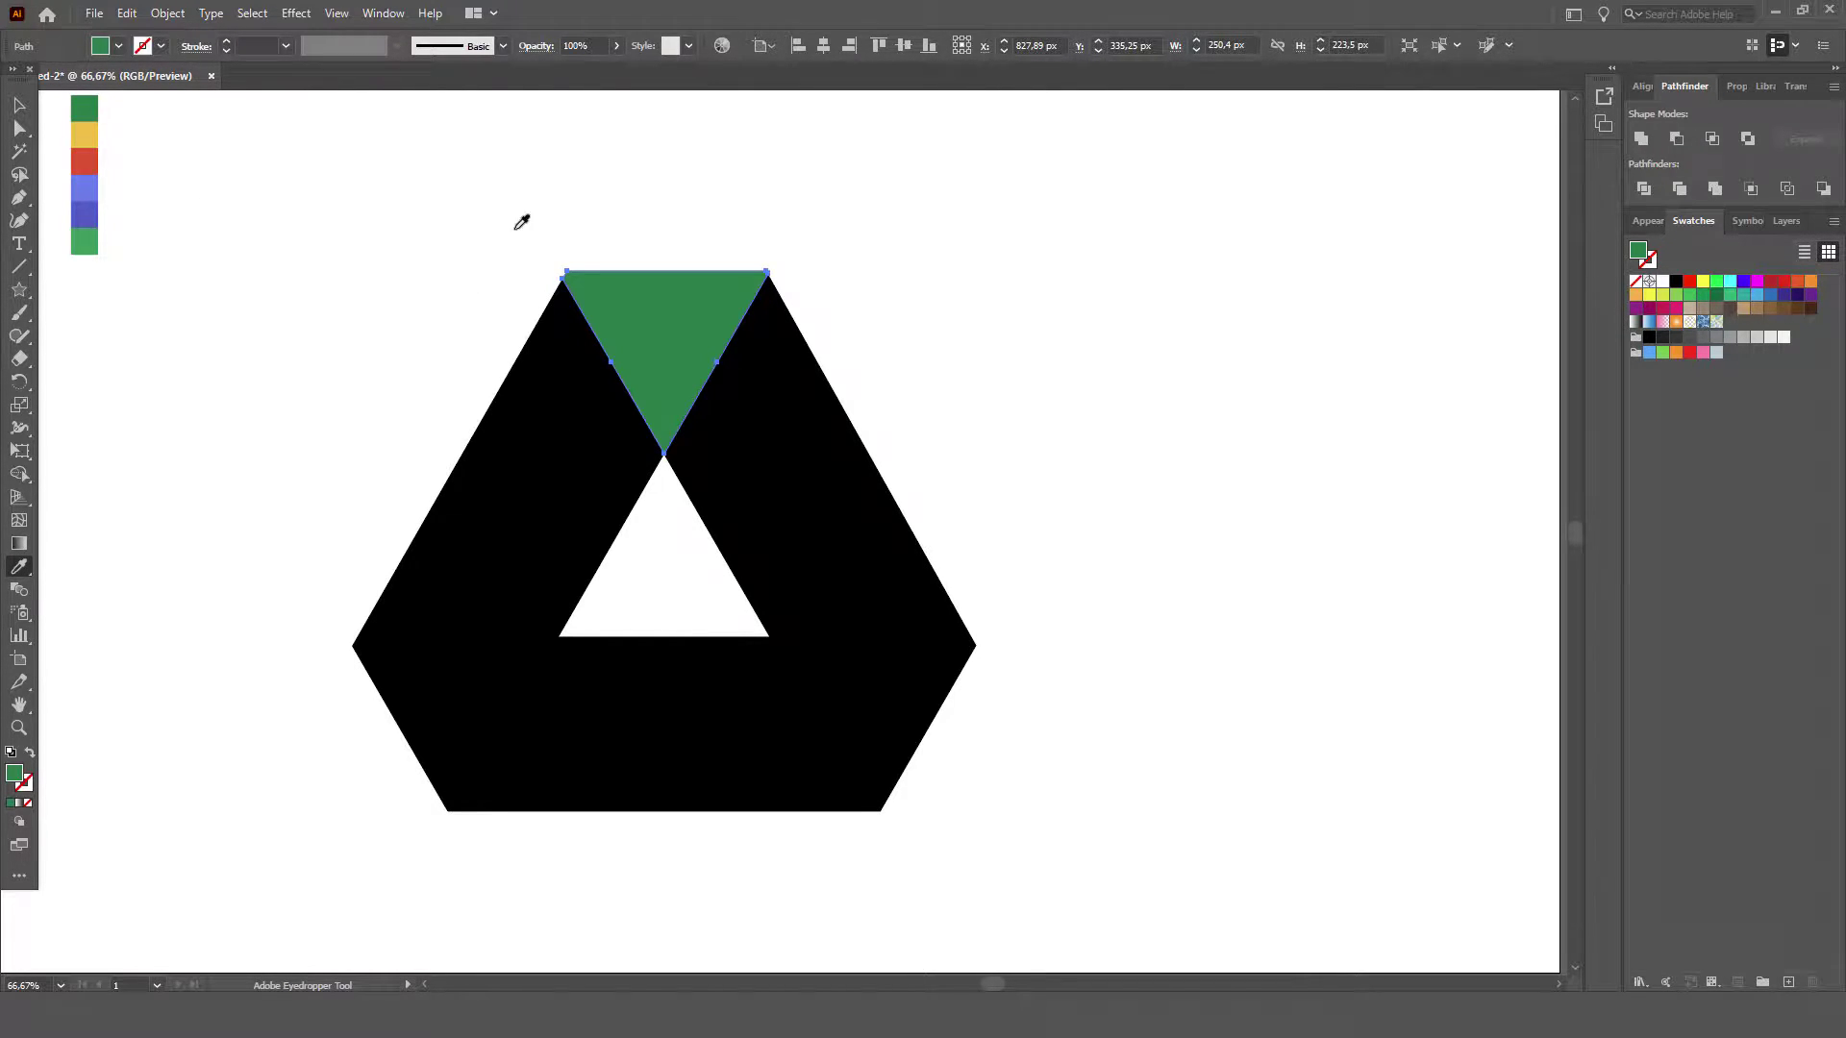
pyautogui.click(18, 105)
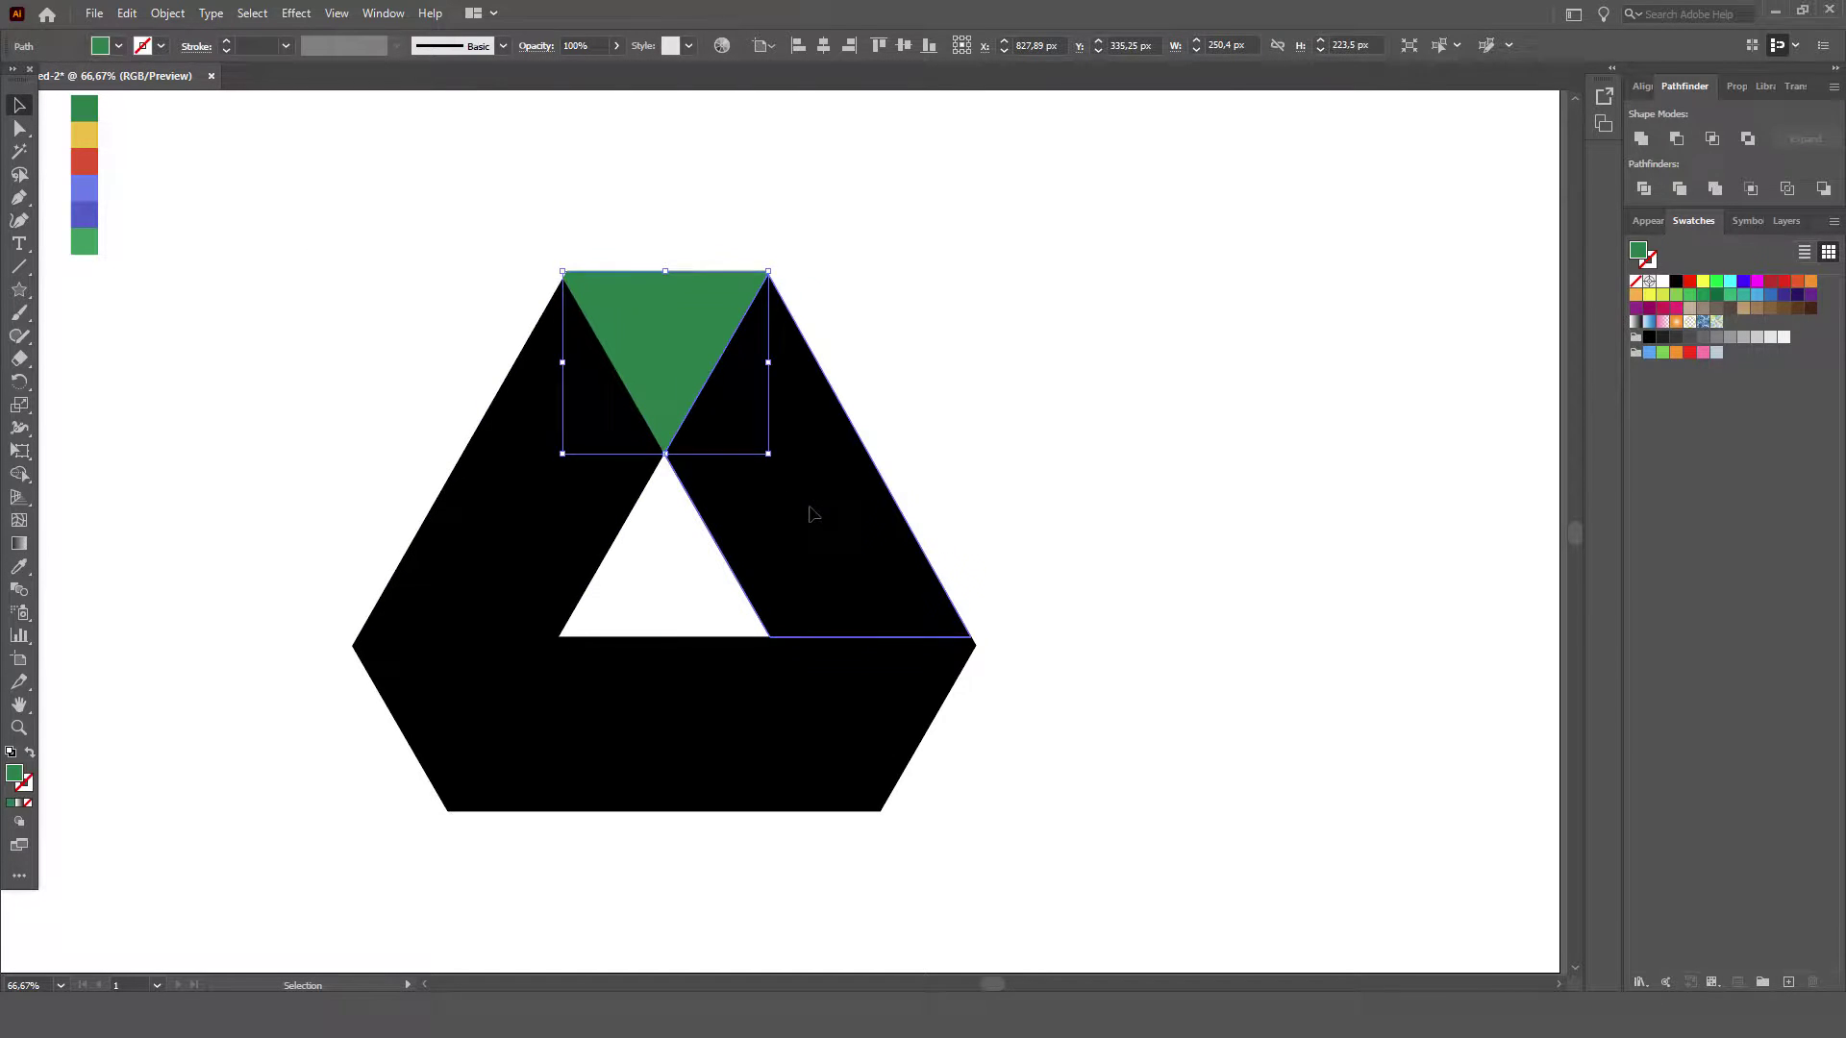
pyautogui.click(779, 478)
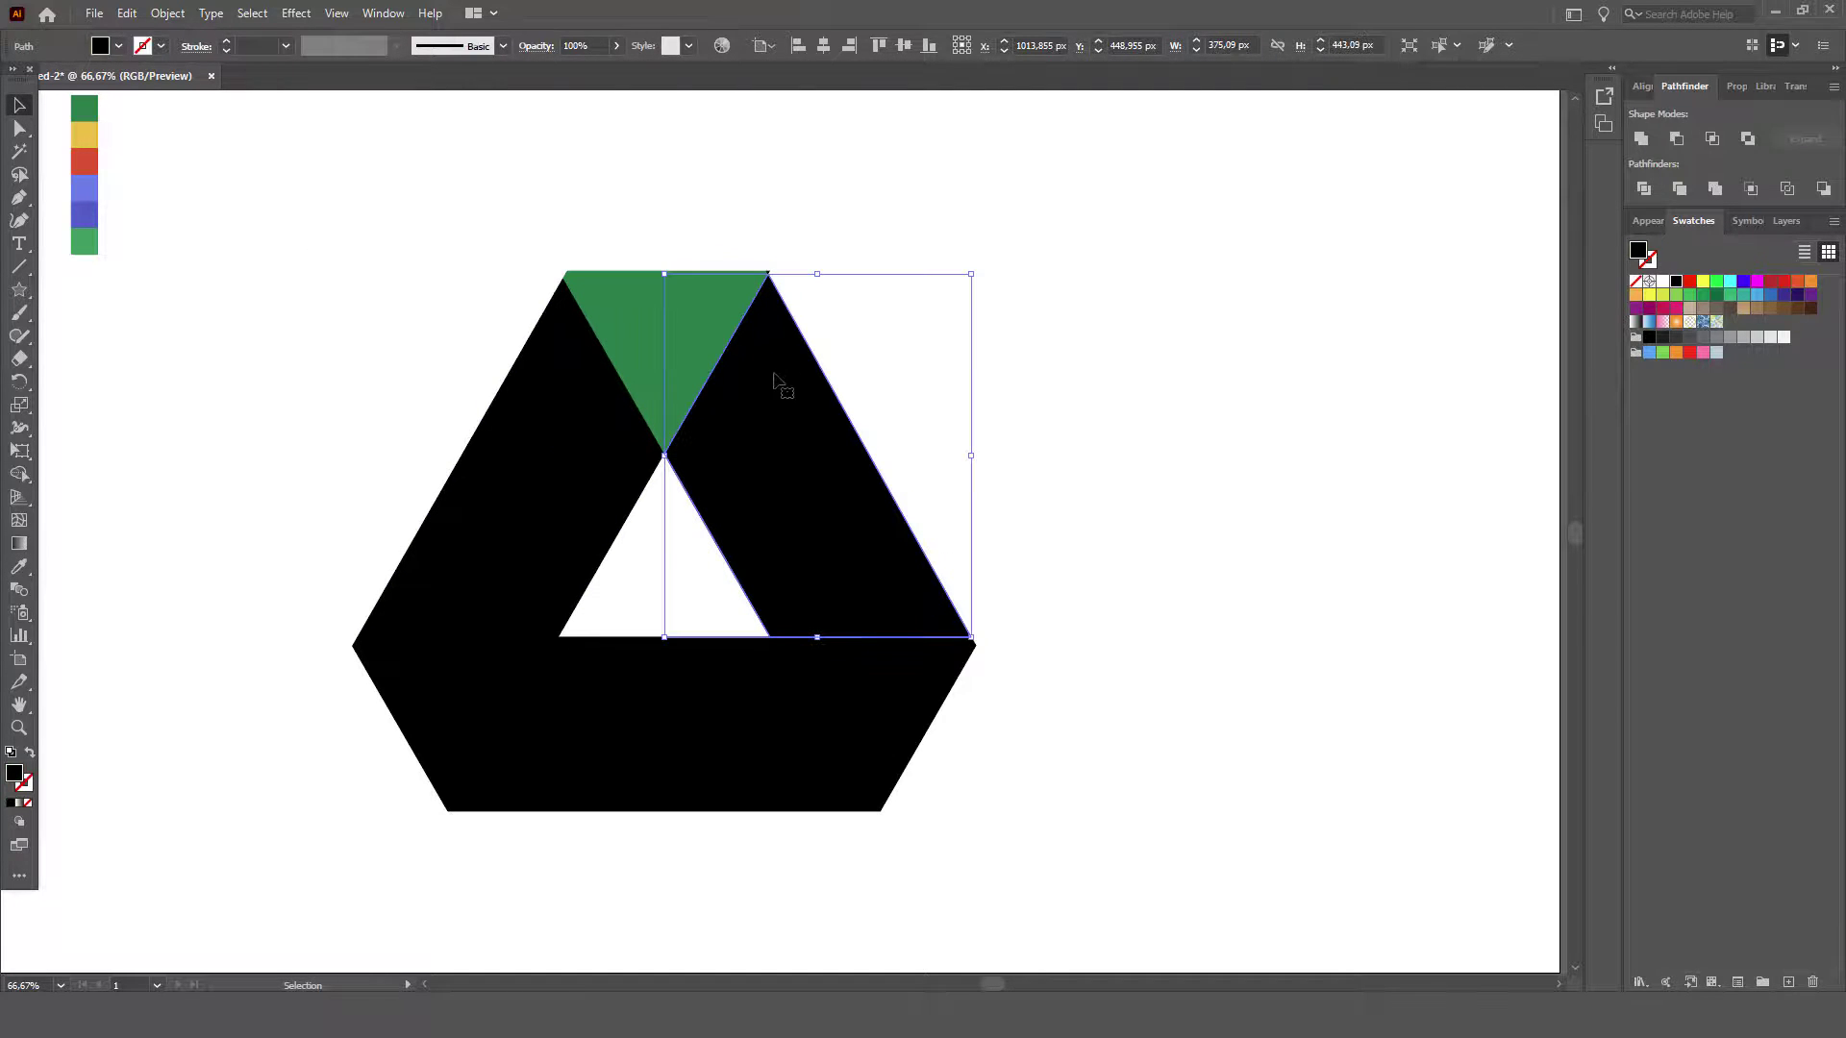
pyautogui.click(22, 567)
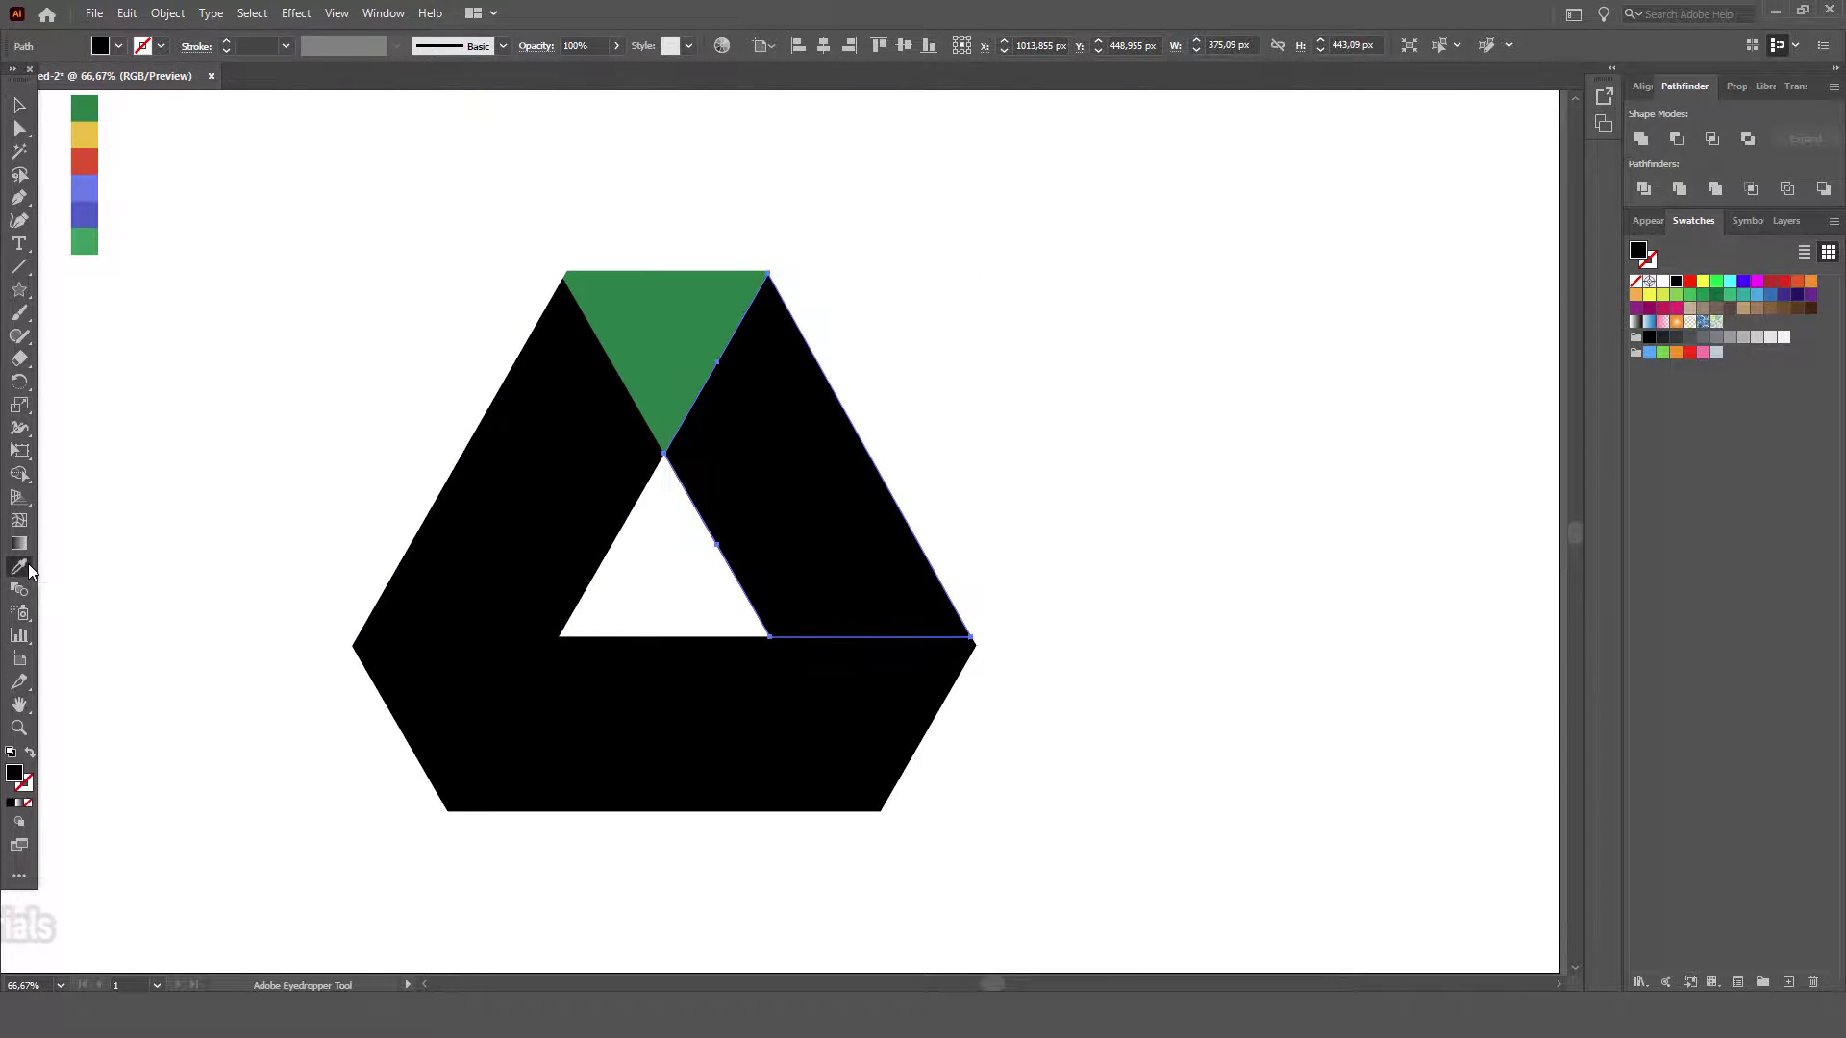
pyautogui.click(87, 132)
# Colour the bottom-right triangle red and the bottom parallelogram light blue.
pyautogui.press('v')
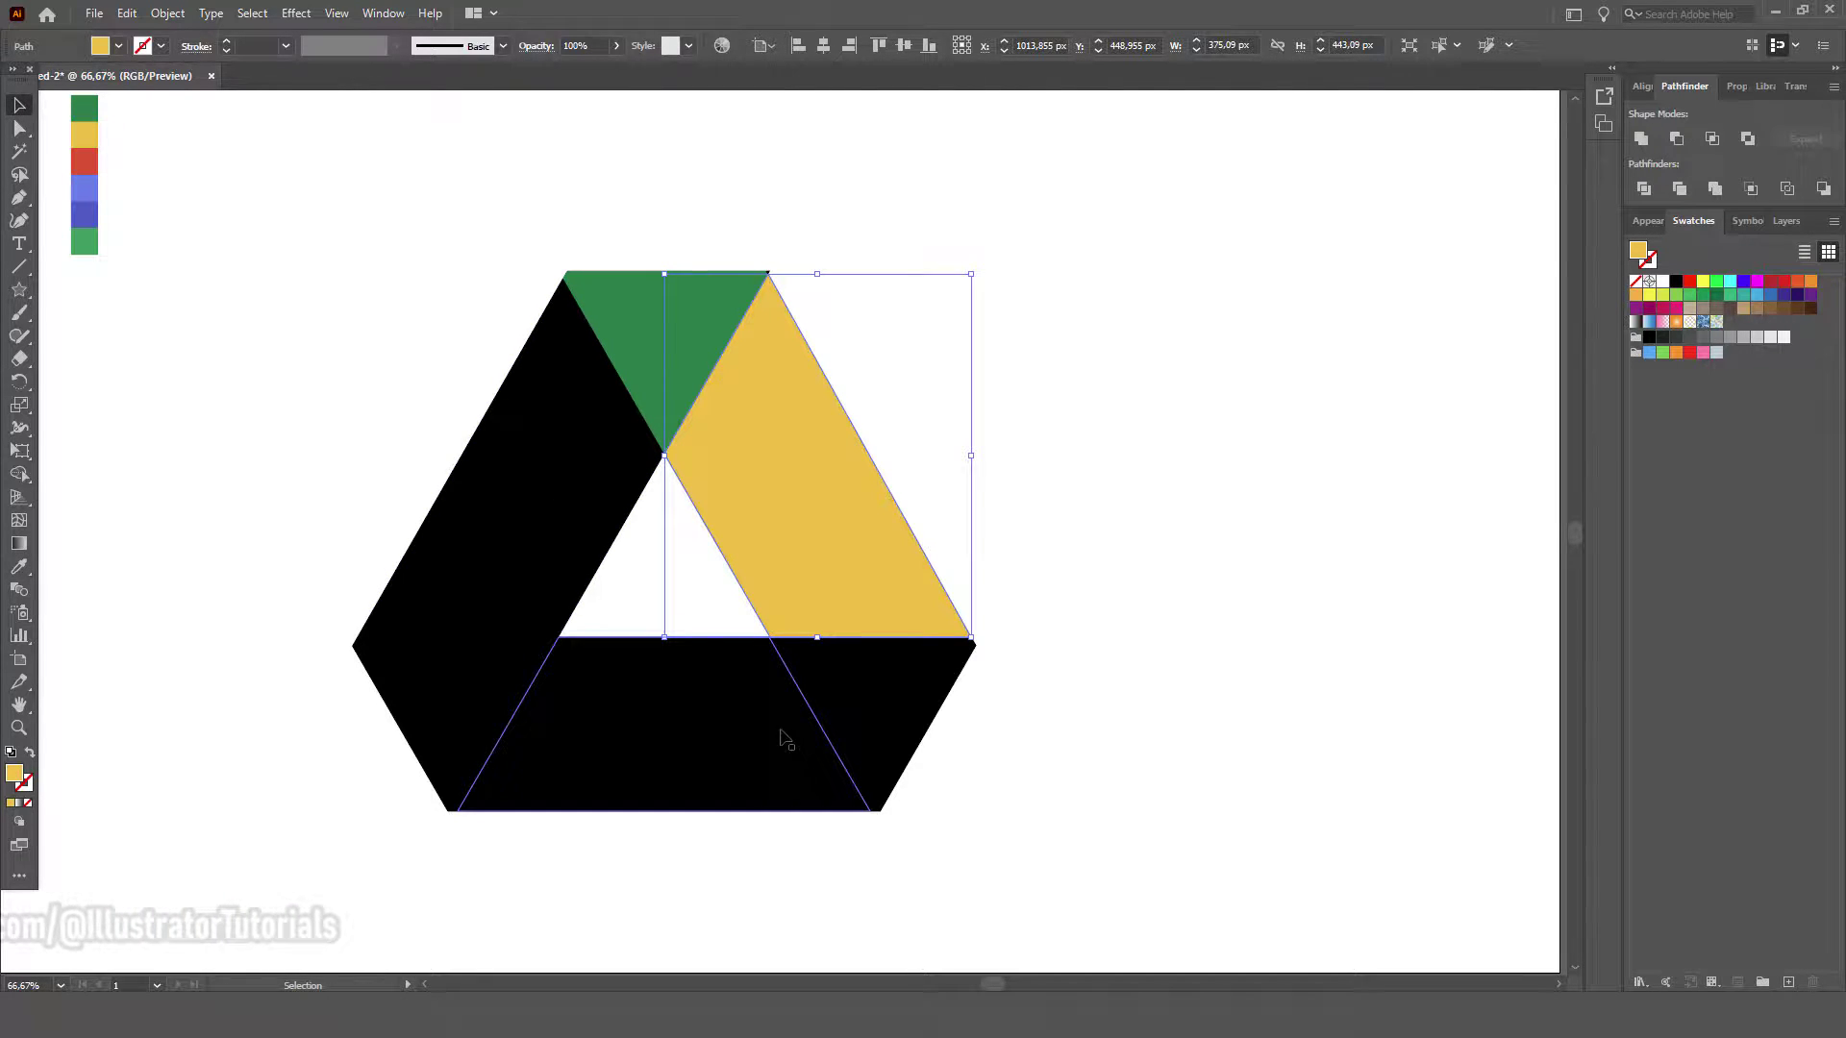
pyautogui.click(878, 721)
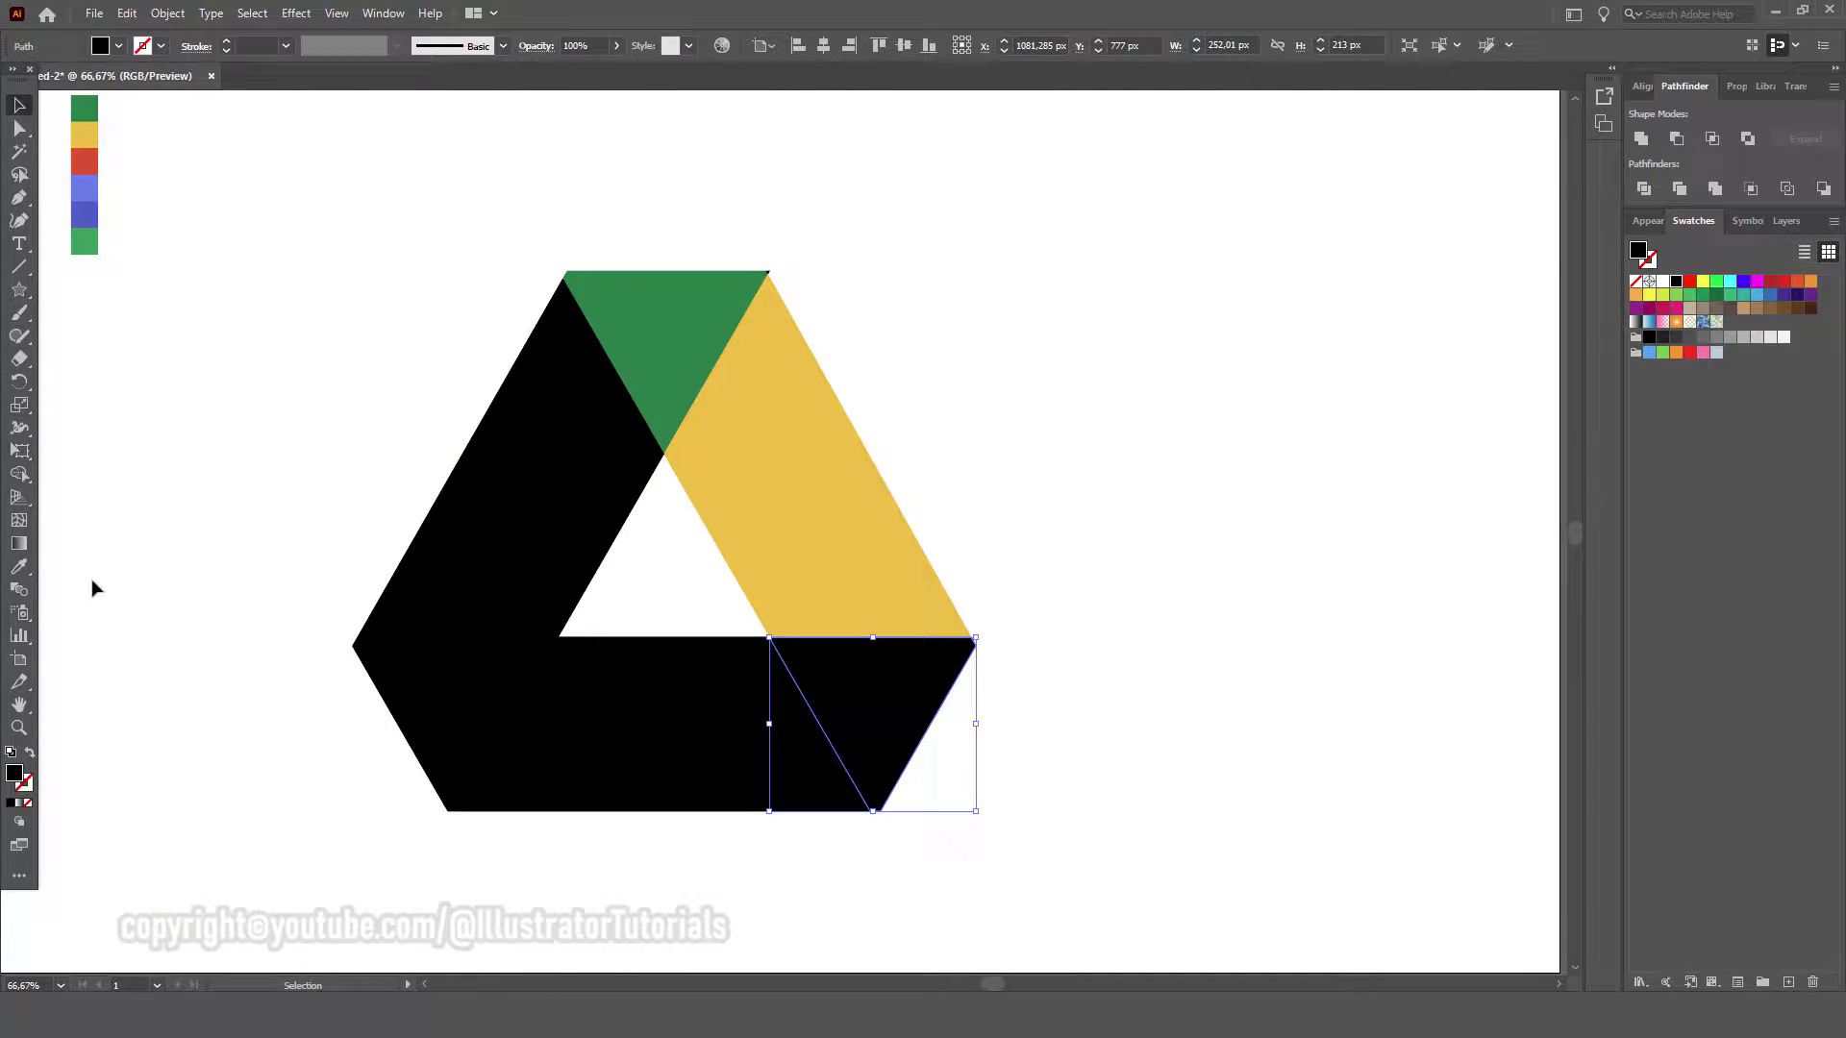
pyautogui.click(20, 565)
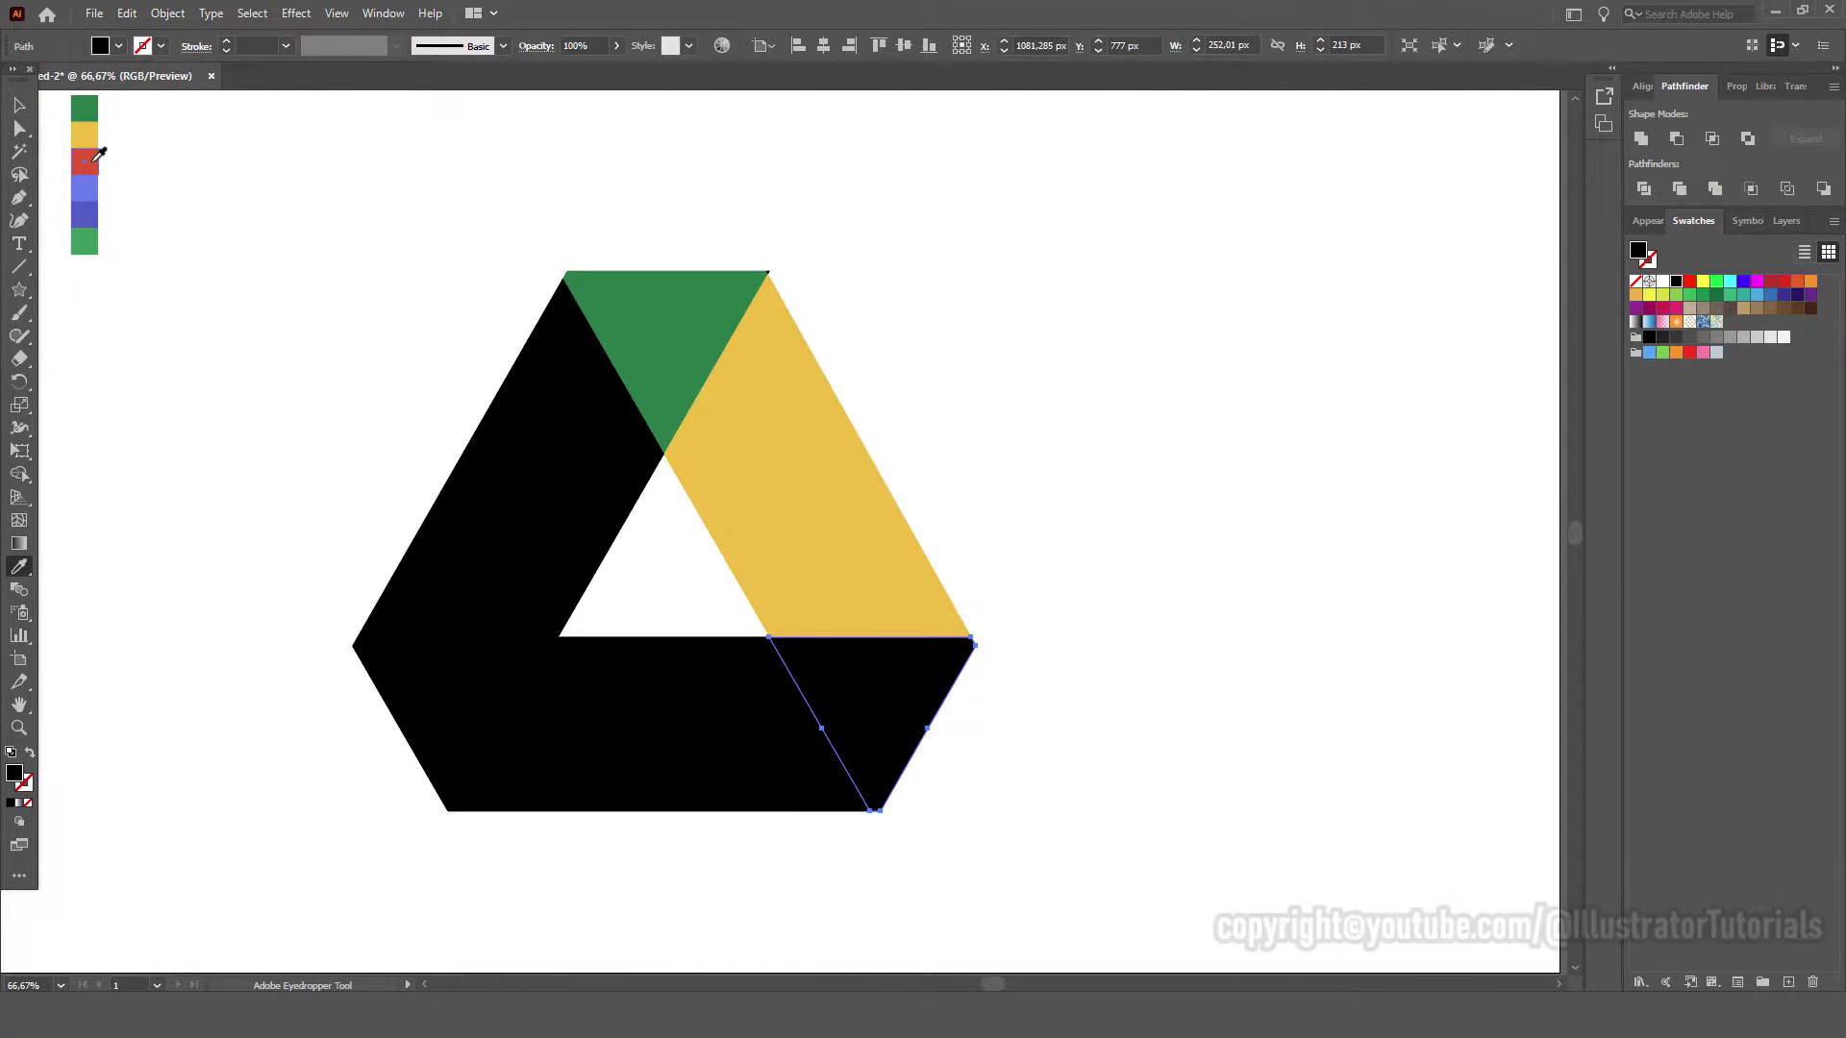
pyautogui.click(93, 158)
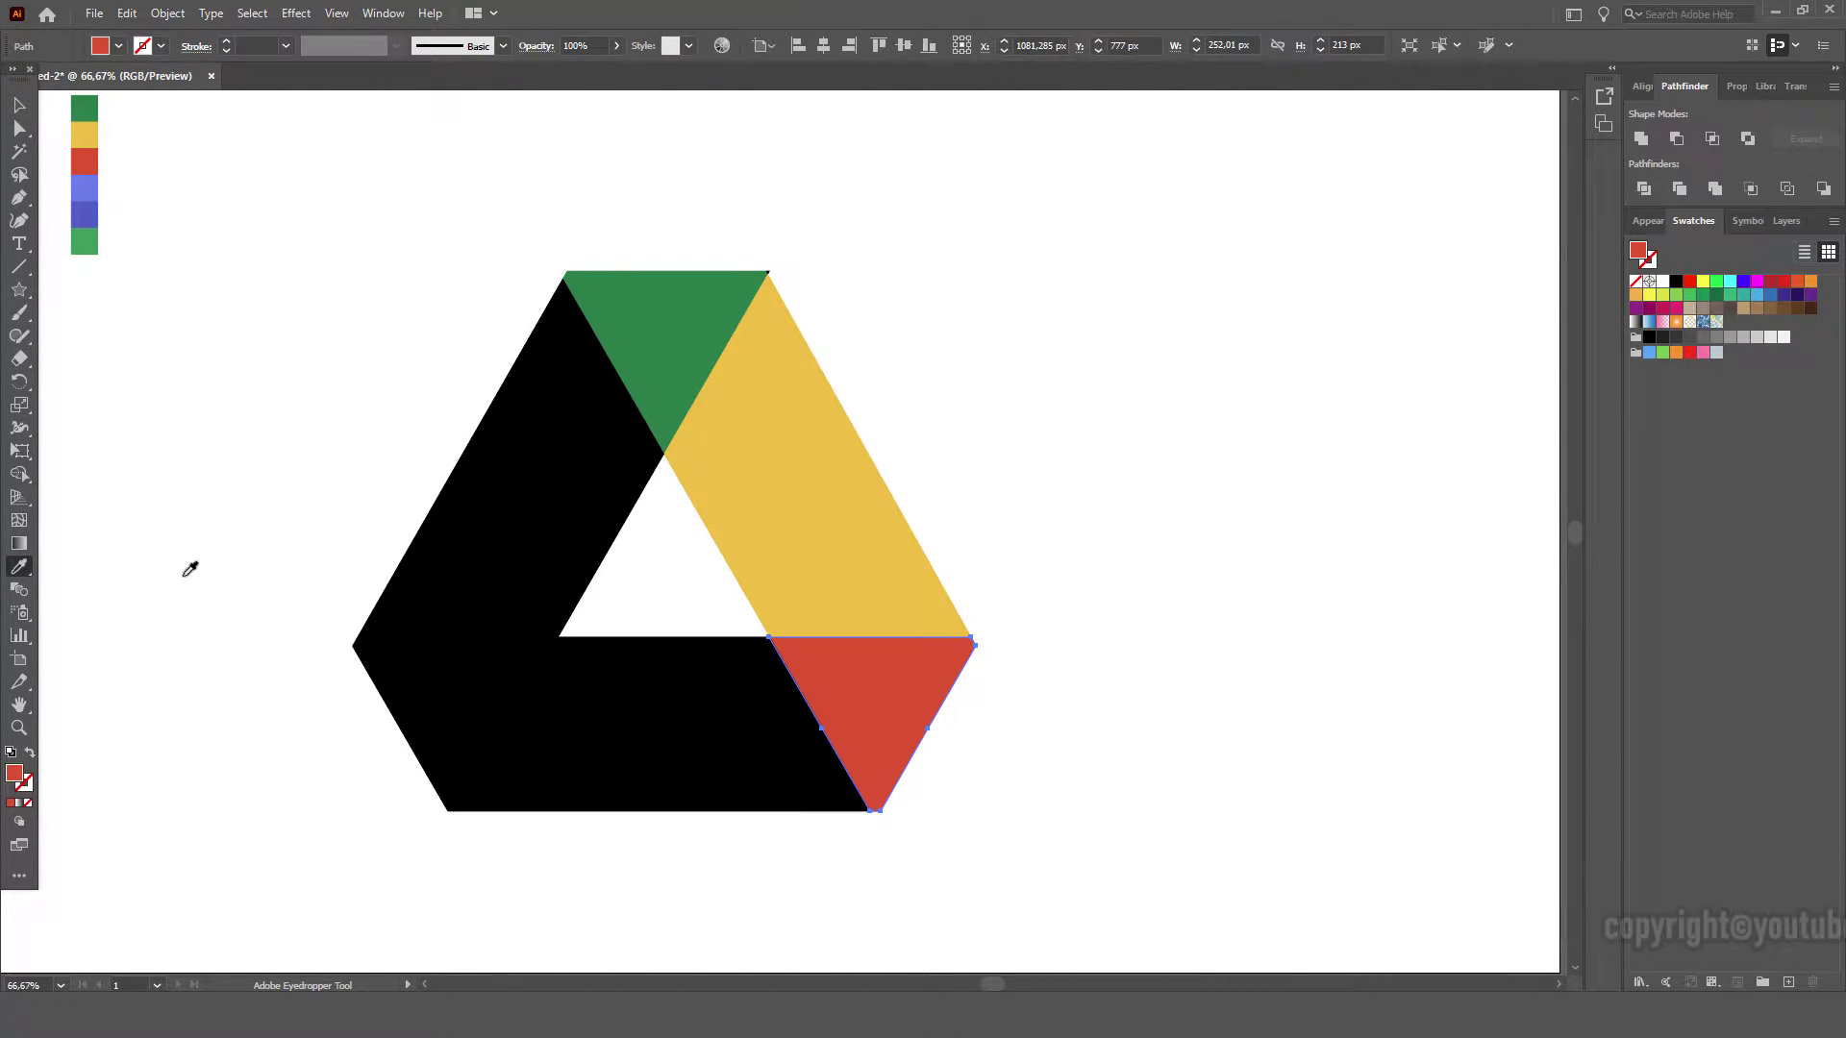
pyautogui.click(20, 106)
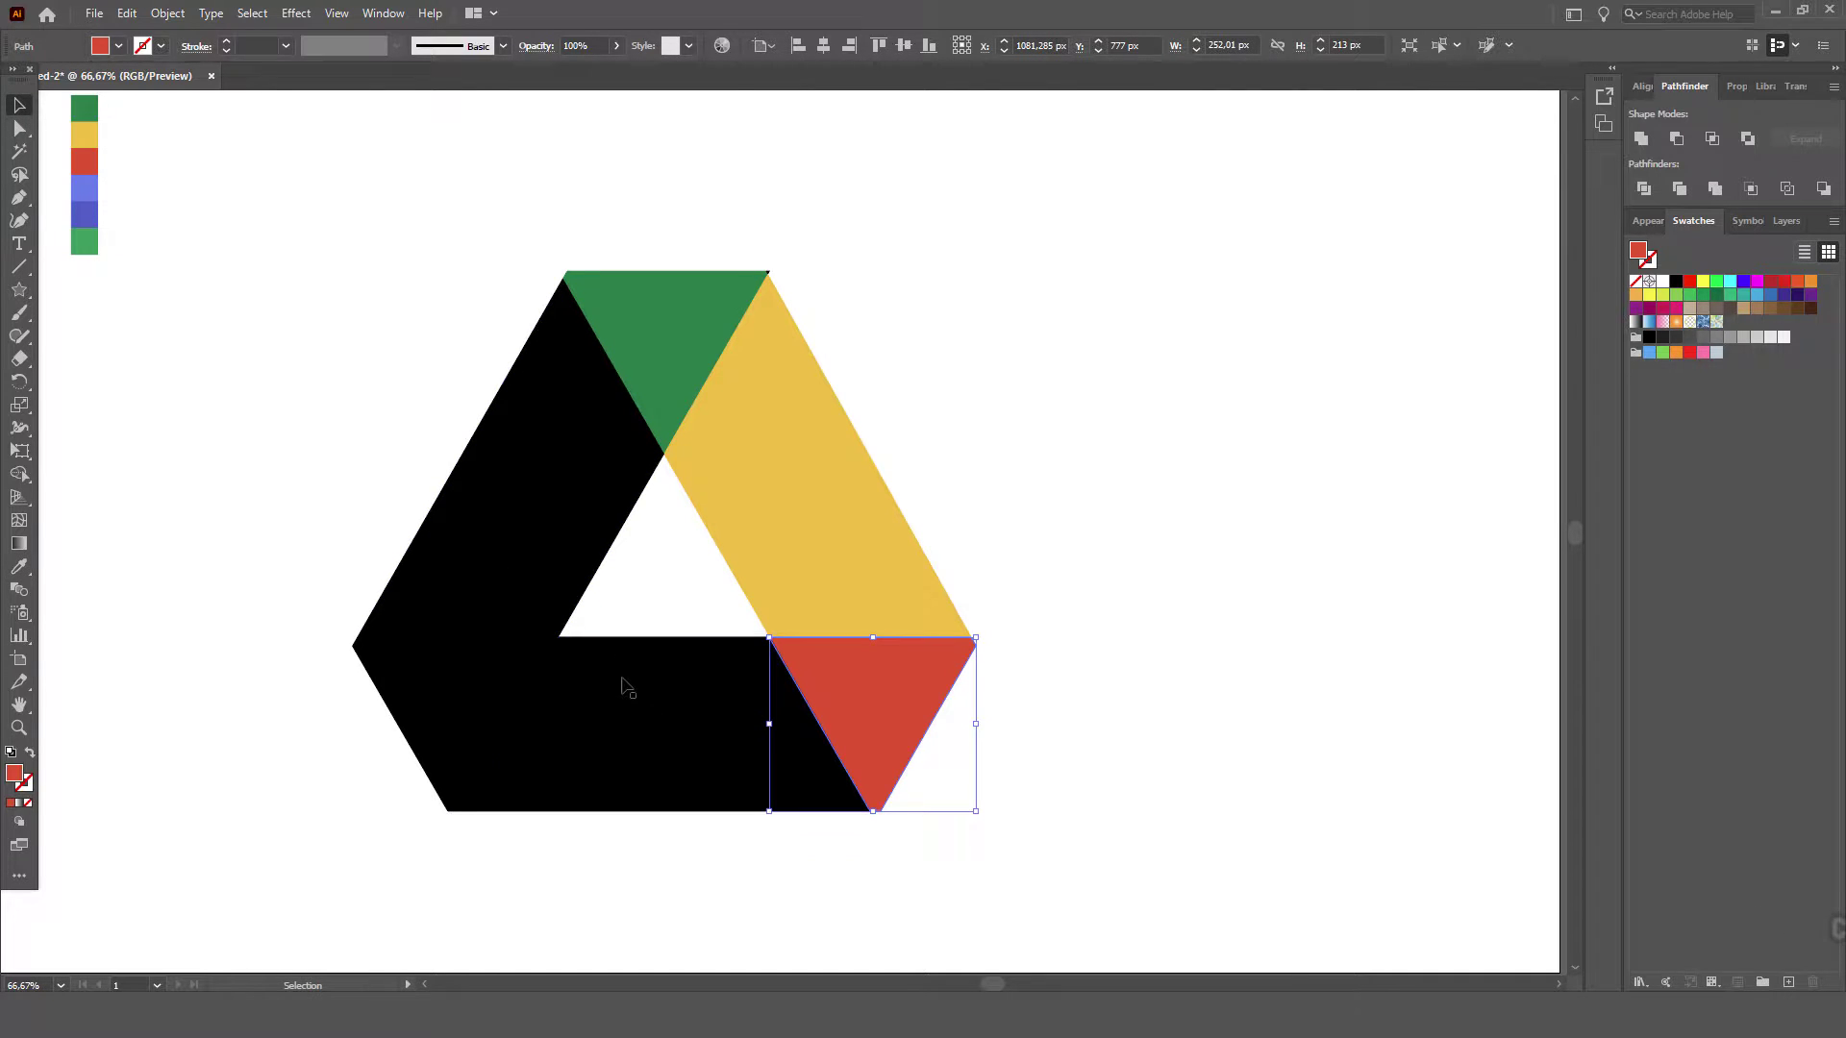
pyautogui.click(625, 687)
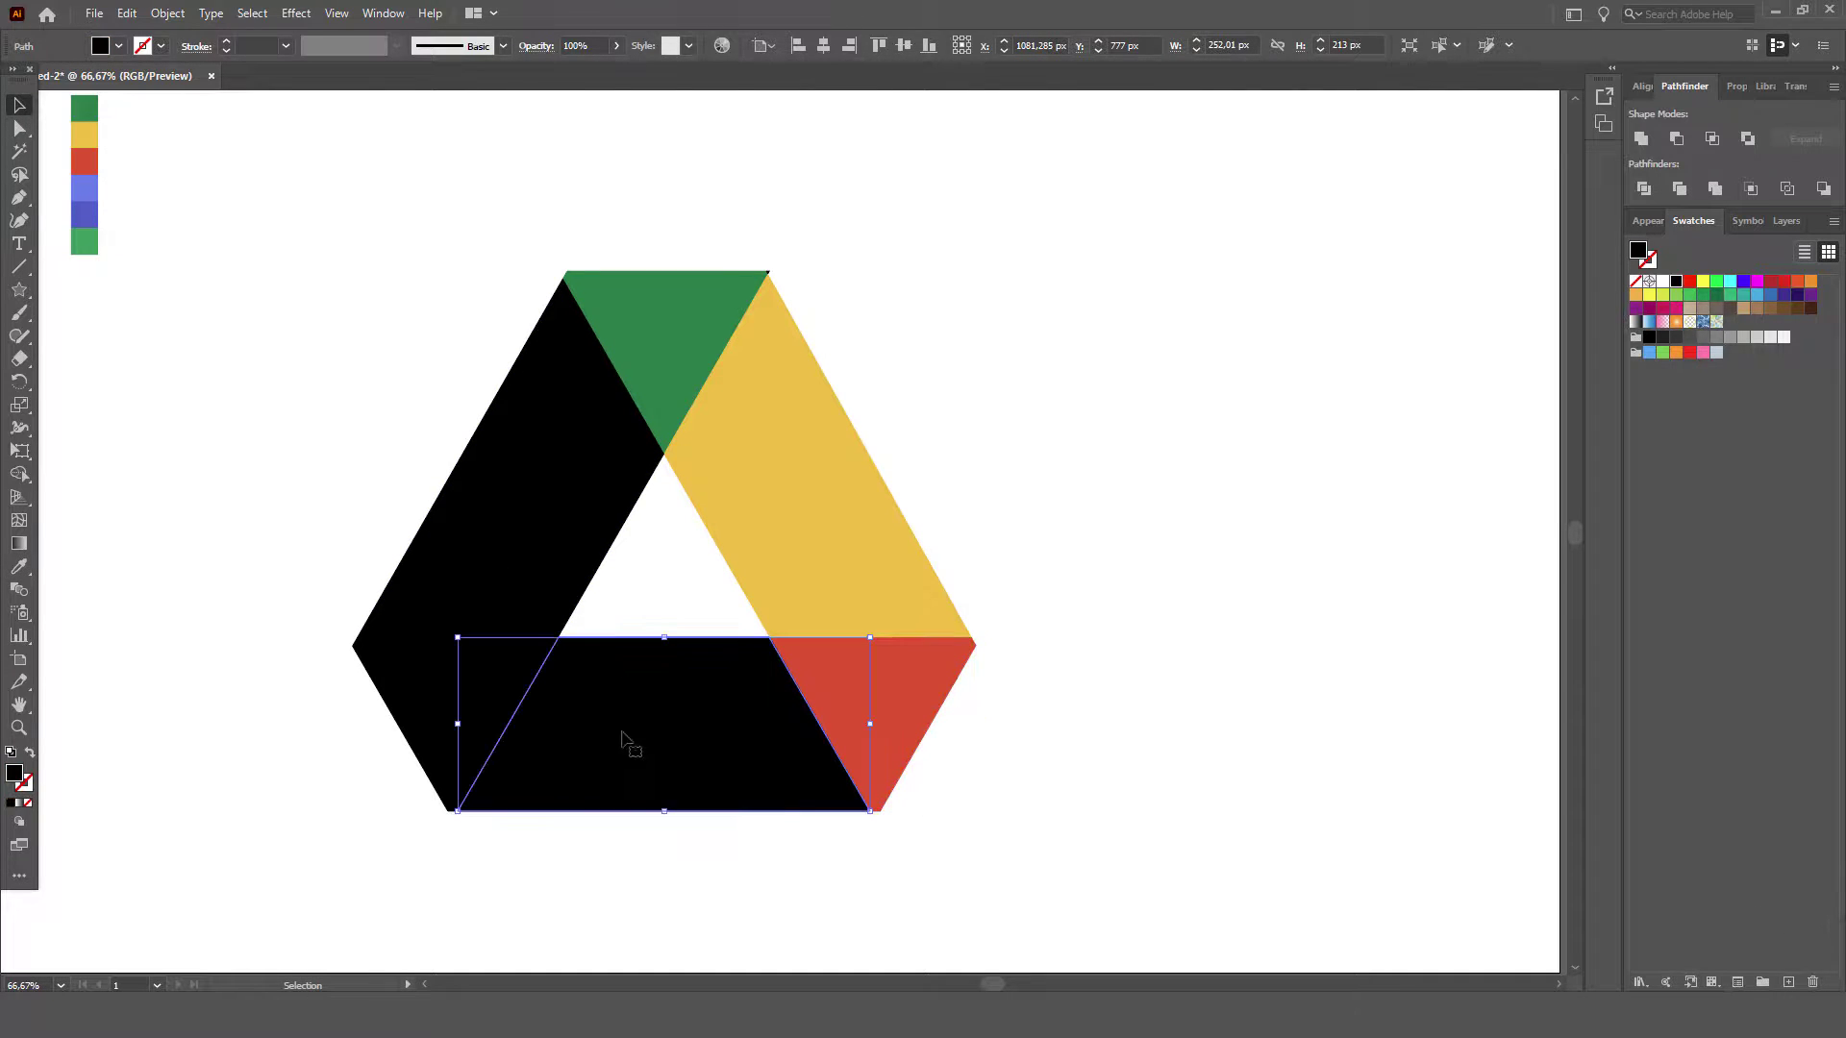
pyautogui.click(20, 567)
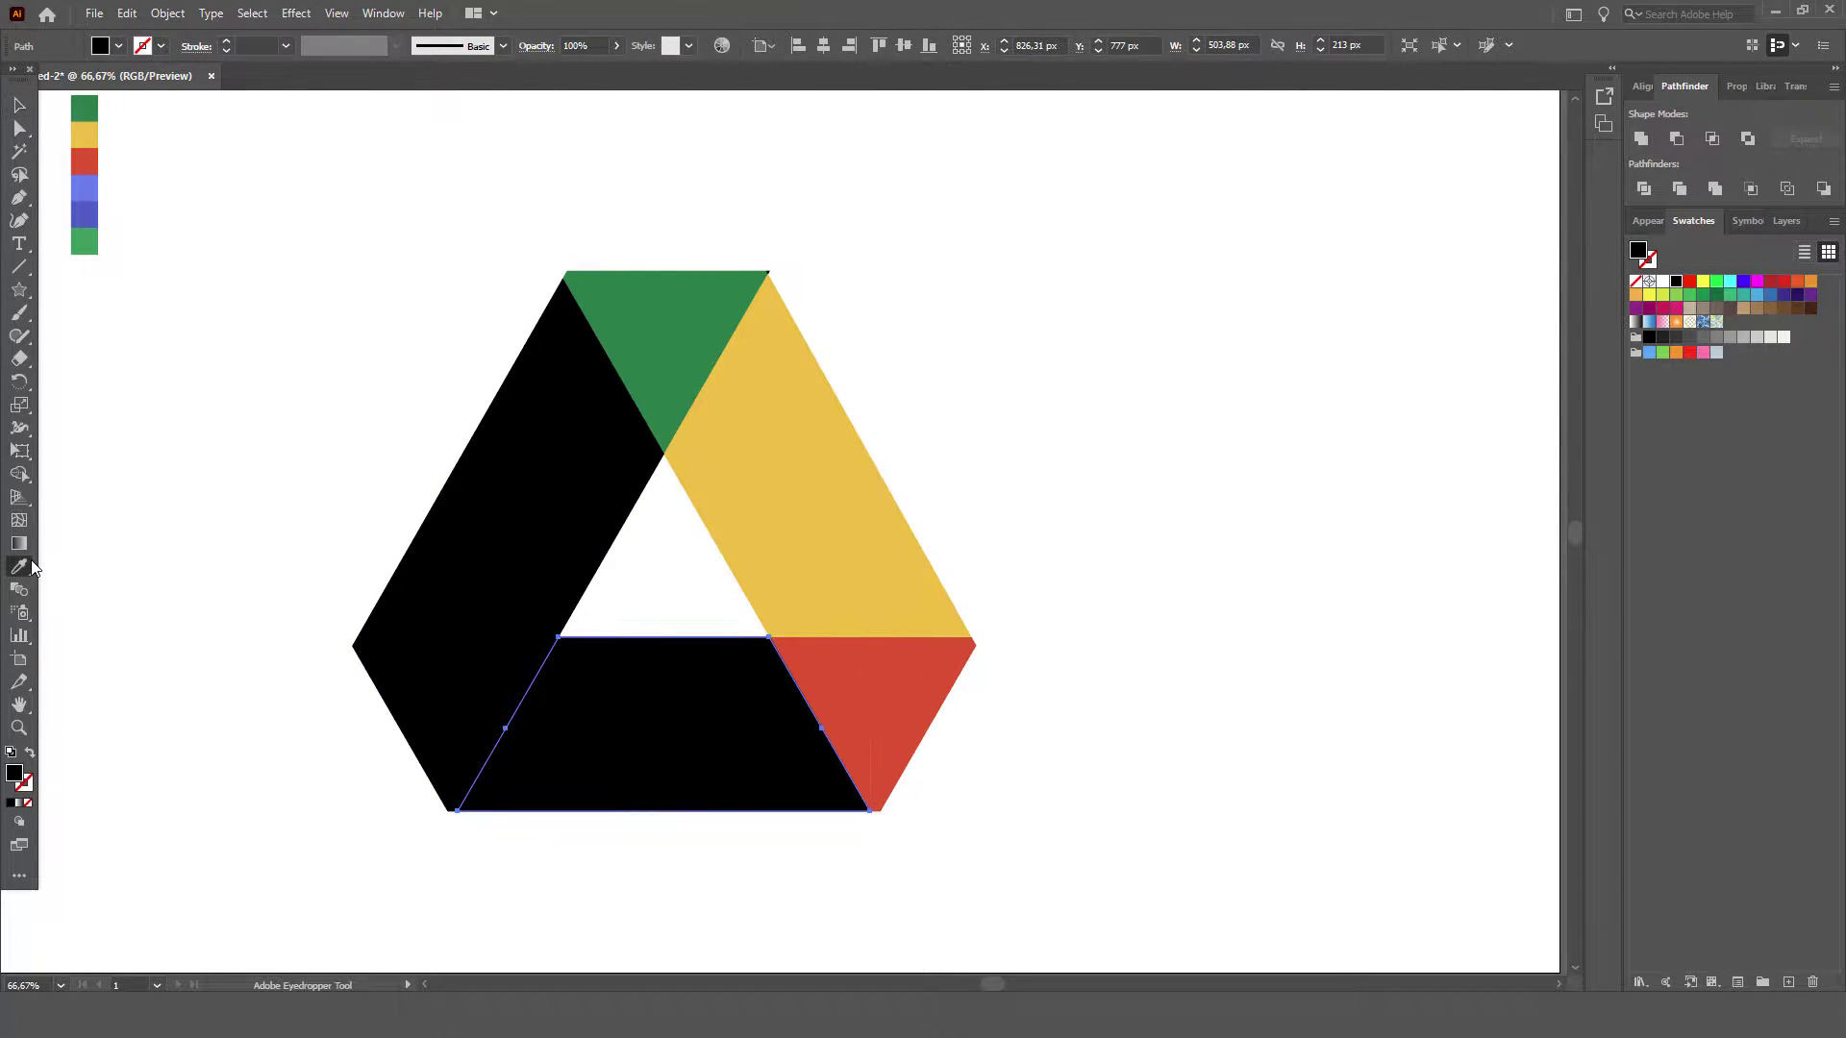
pyautogui.click(87, 187)
# Colour the bottom-left triangle dark blue and the left parallelogram light green, then deselect.
pyautogui.press('v')
pyautogui.click(414, 710)
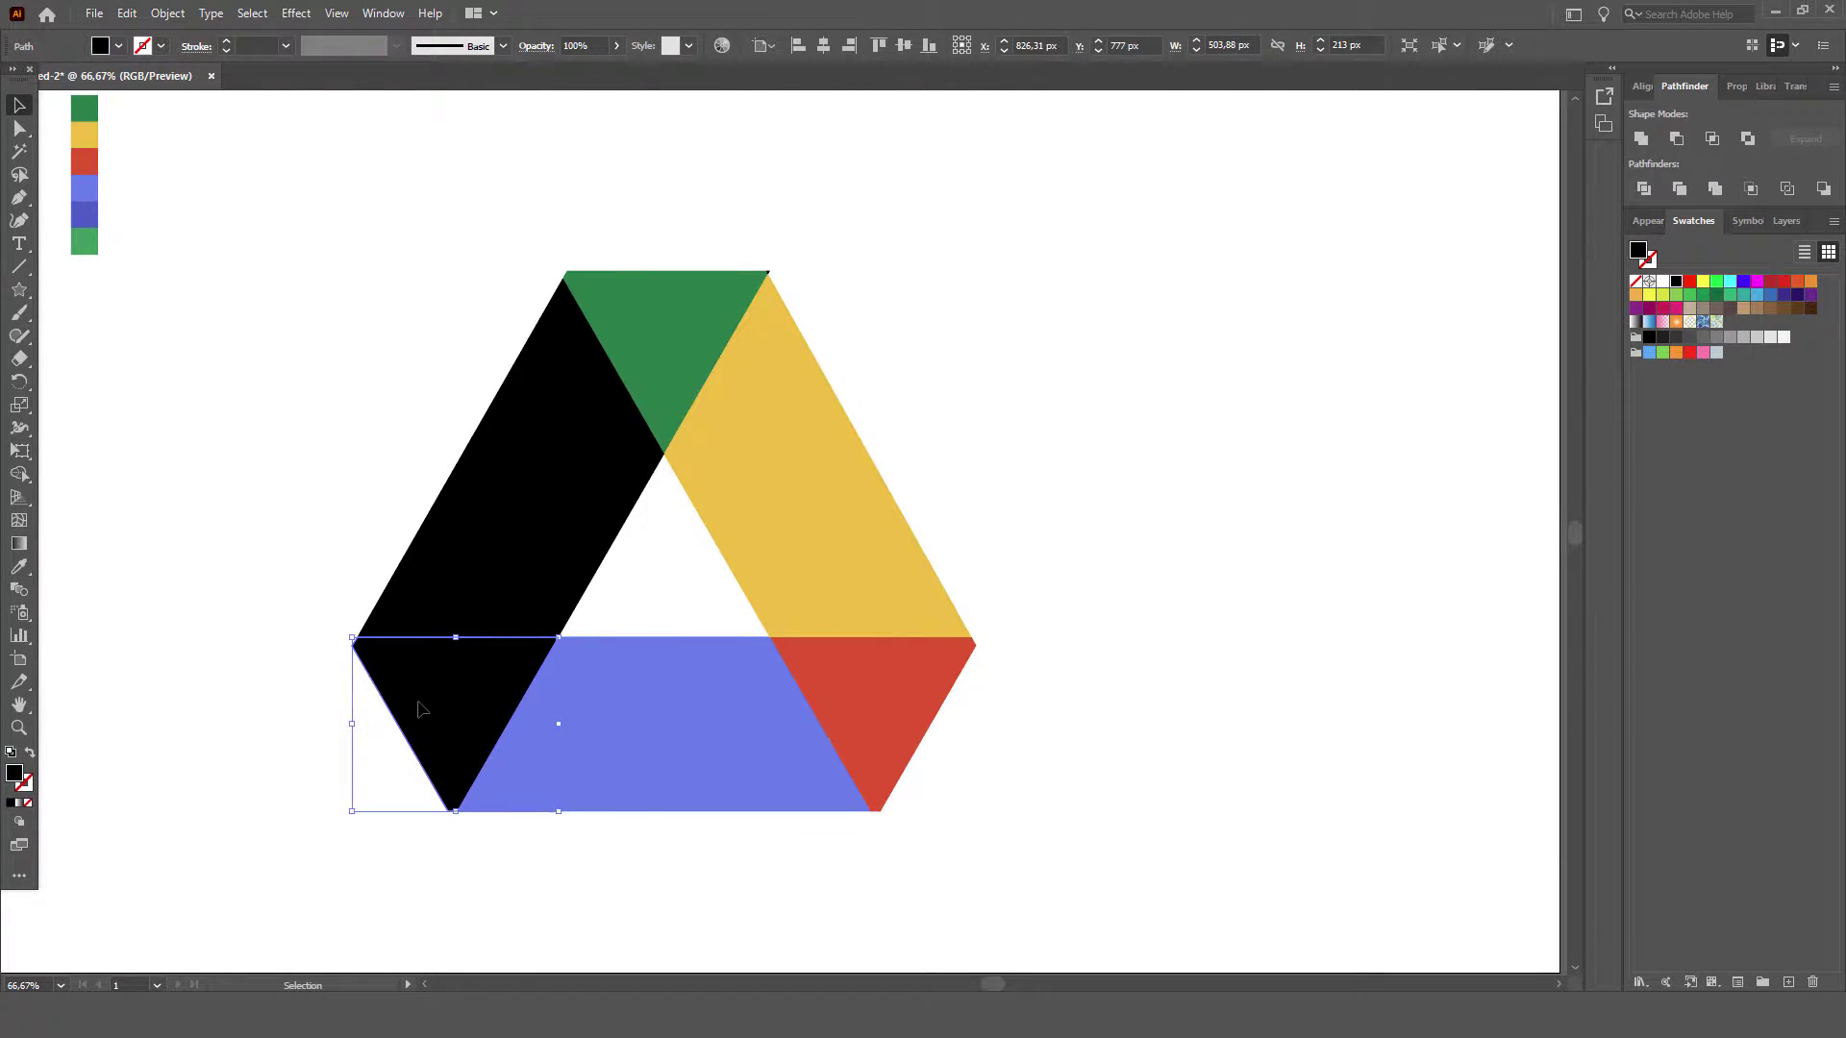
pyautogui.click(25, 565)
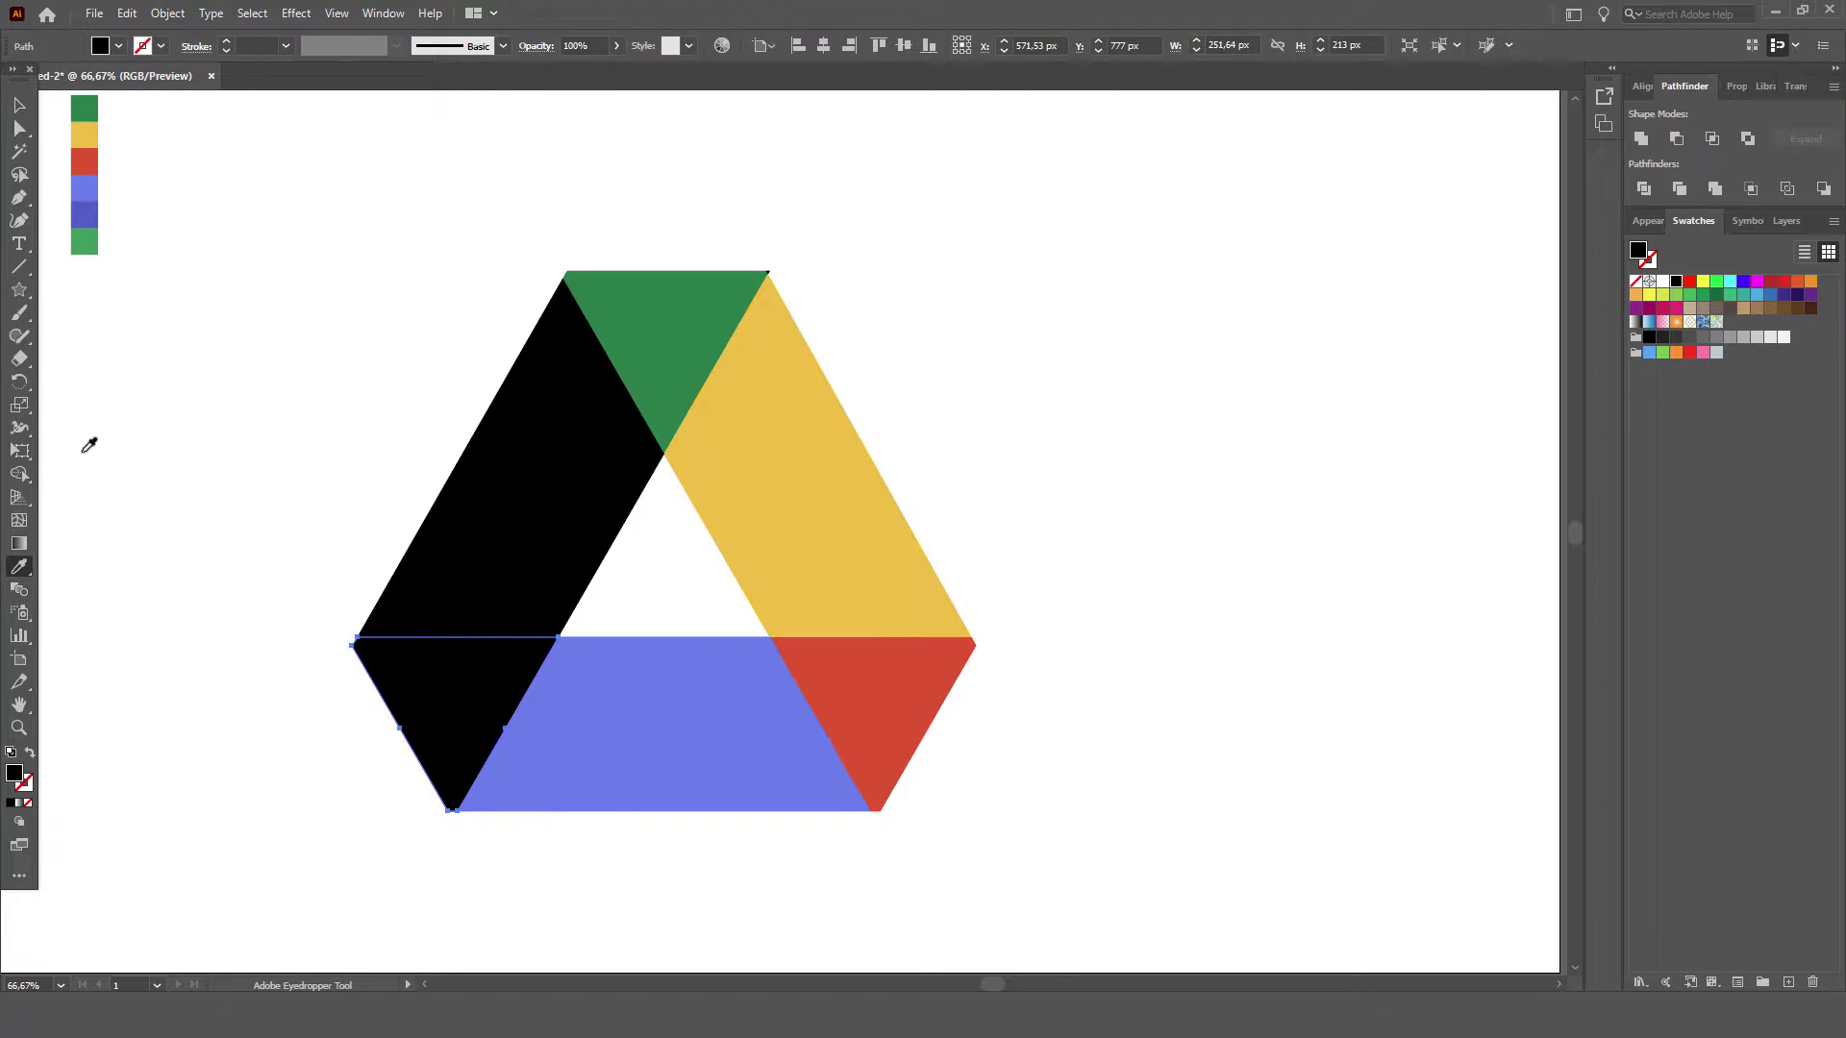
pyautogui.click(95, 215)
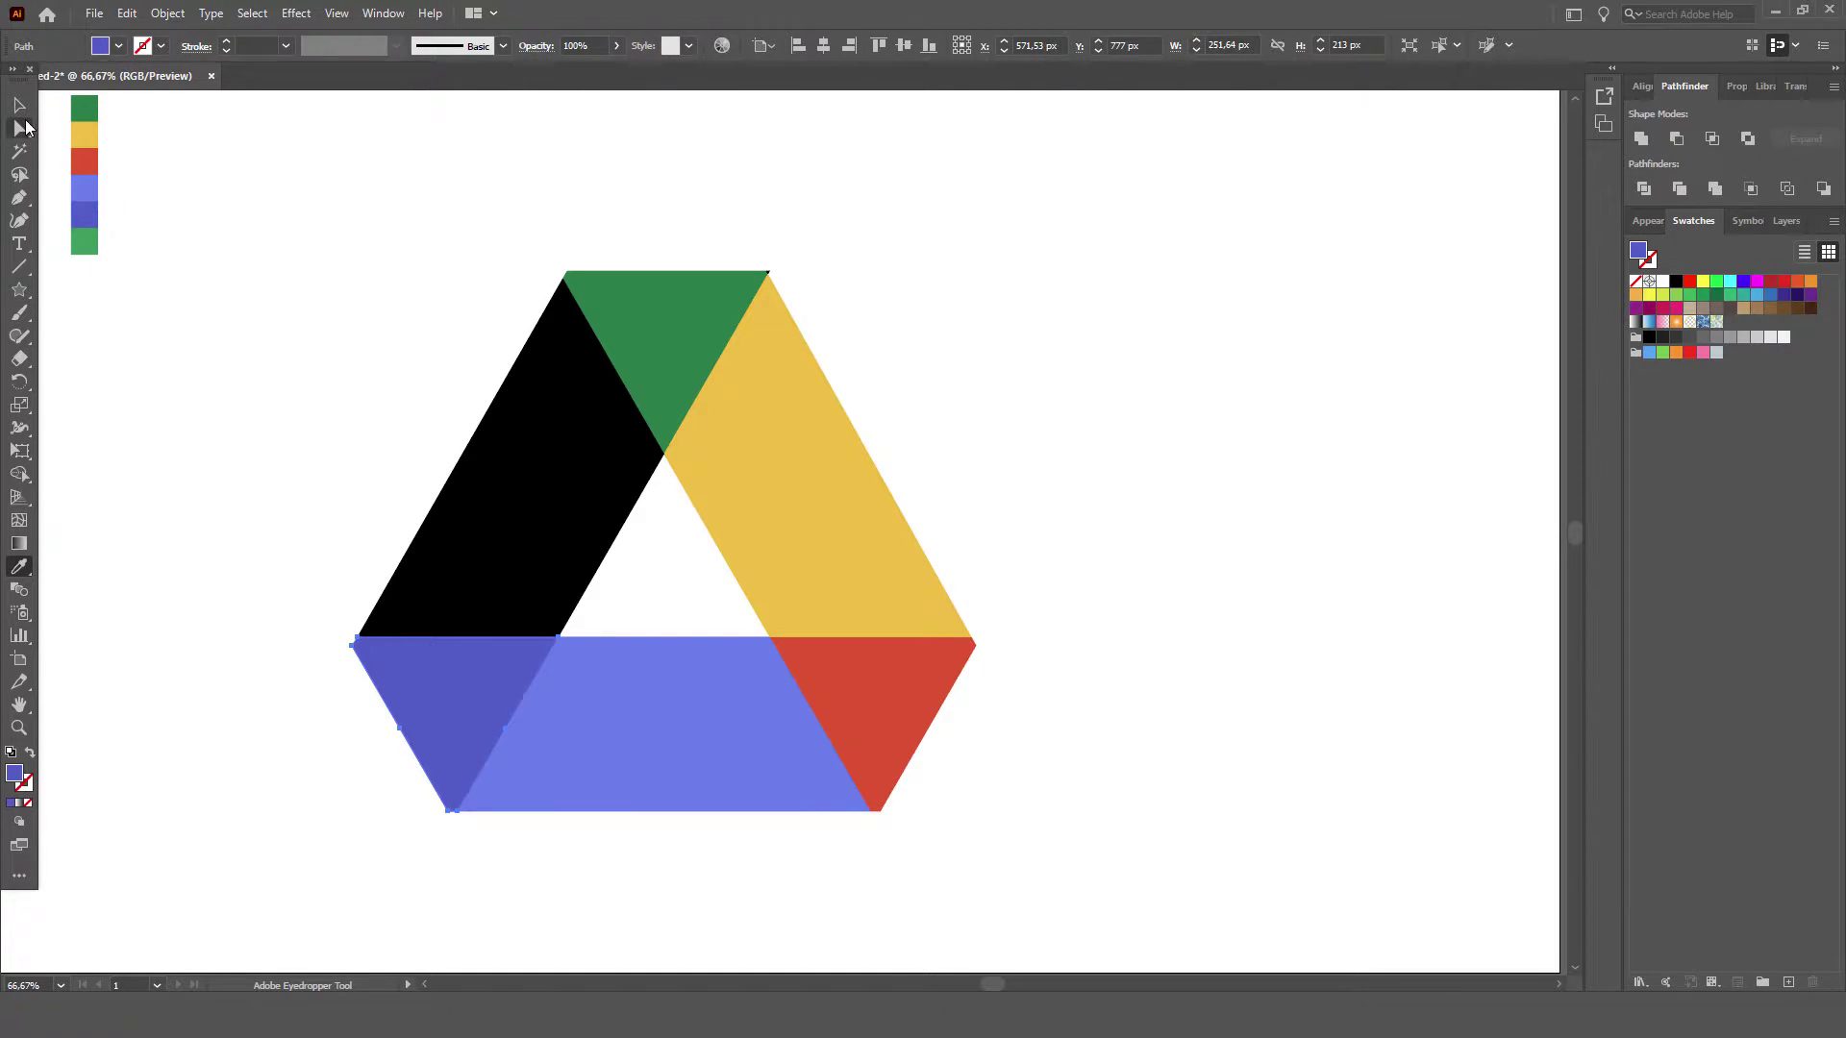
pyautogui.click(21, 104)
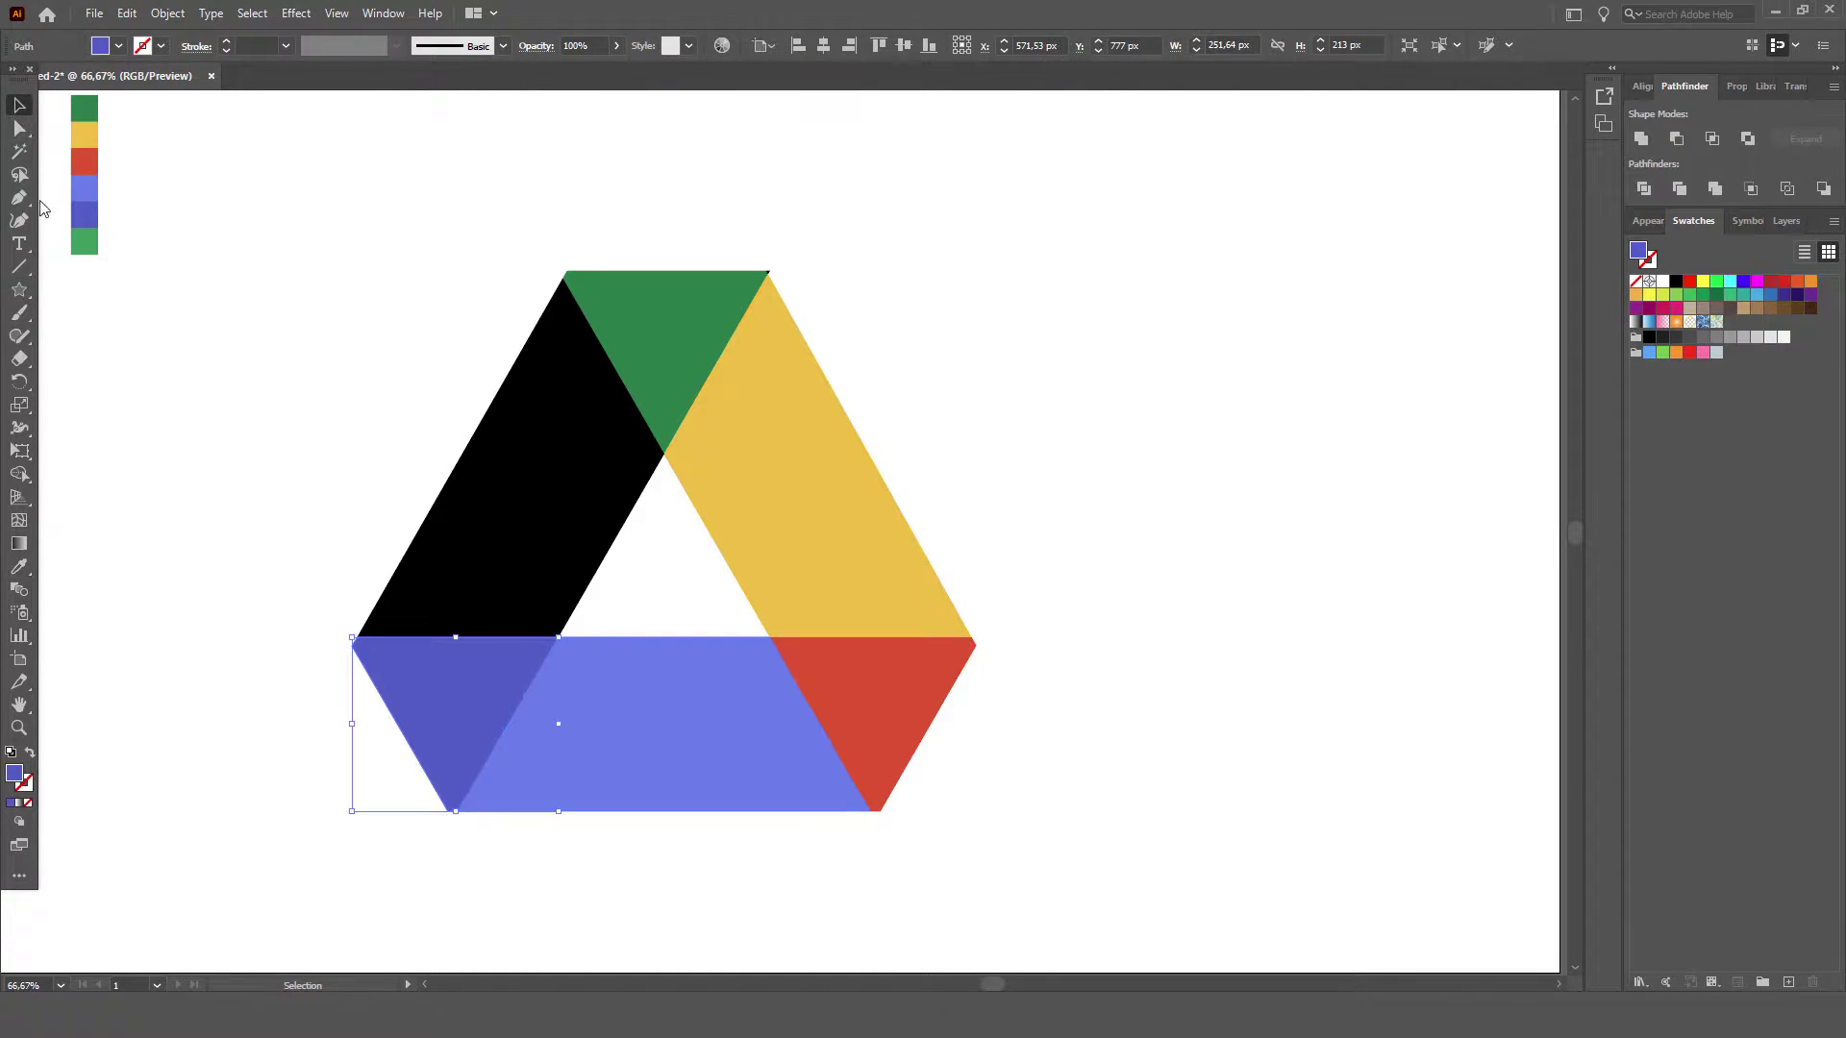
pyautogui.click(498, 552)
pyautogui.click(26, 561)
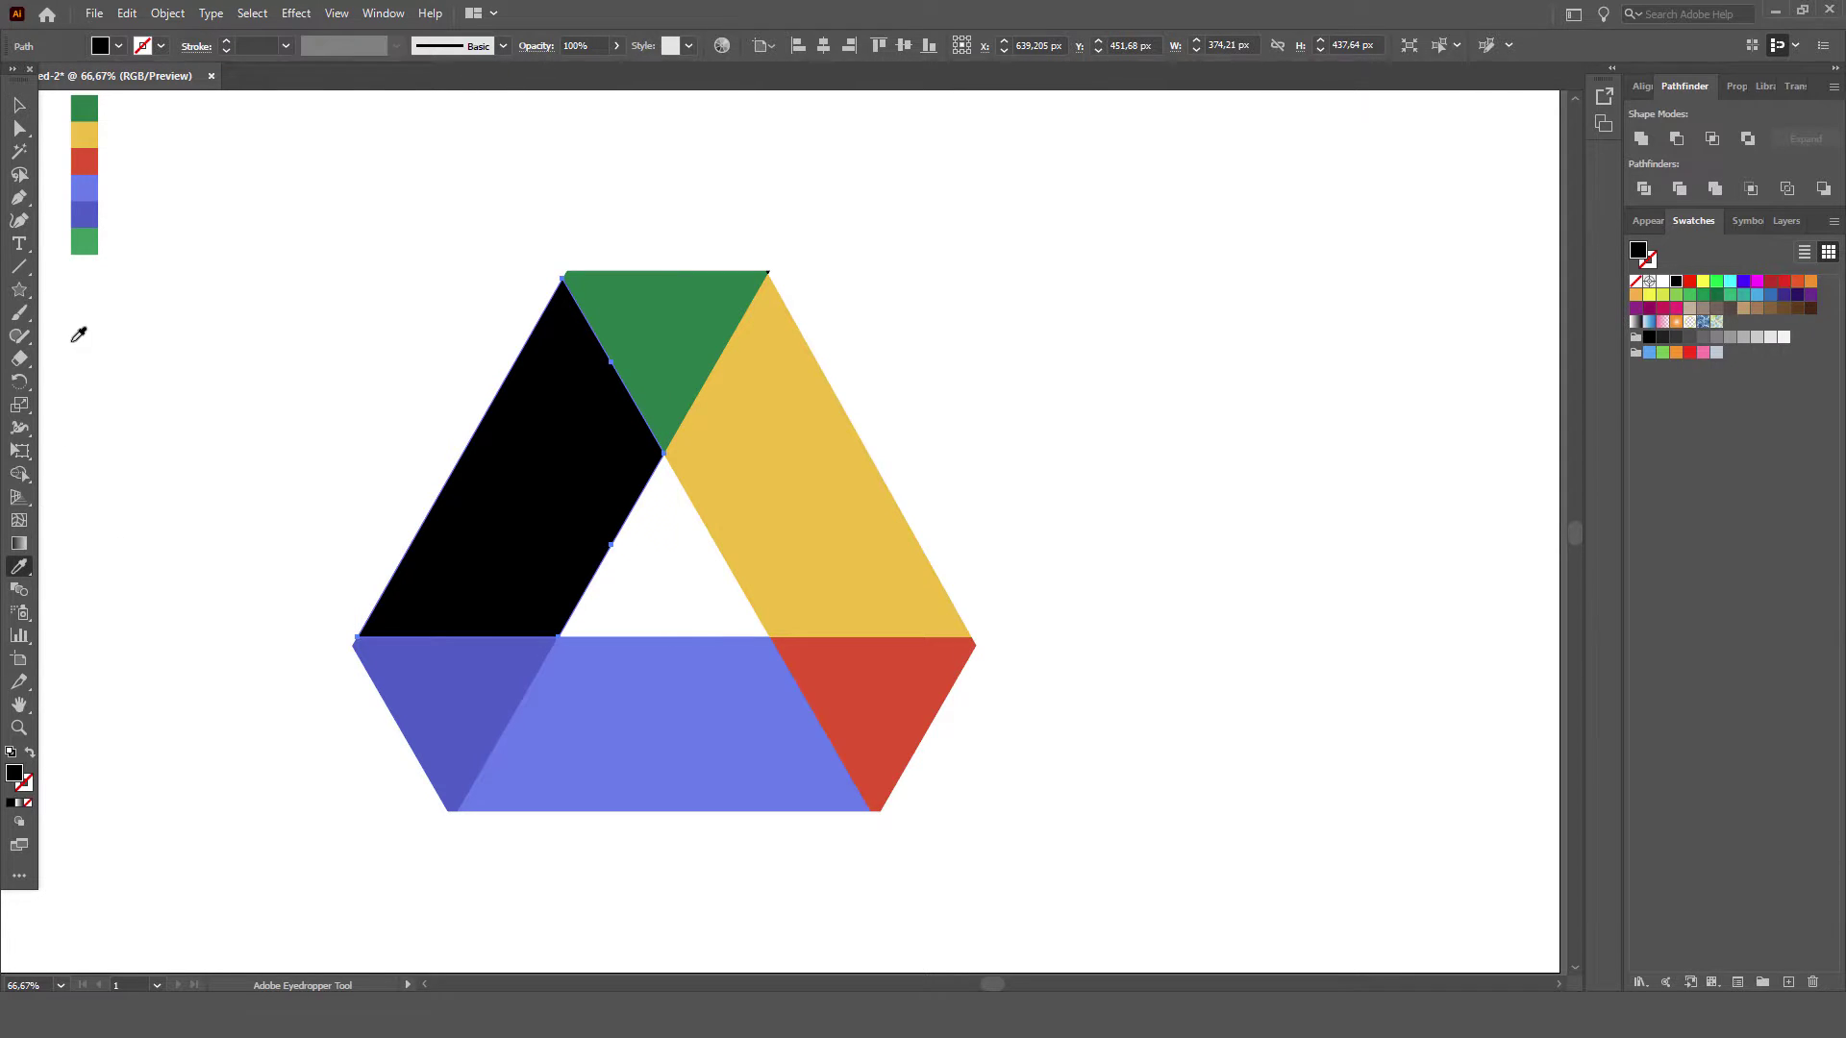
pyautogui.click(91, 242)
pyautogui.click(20, 106)
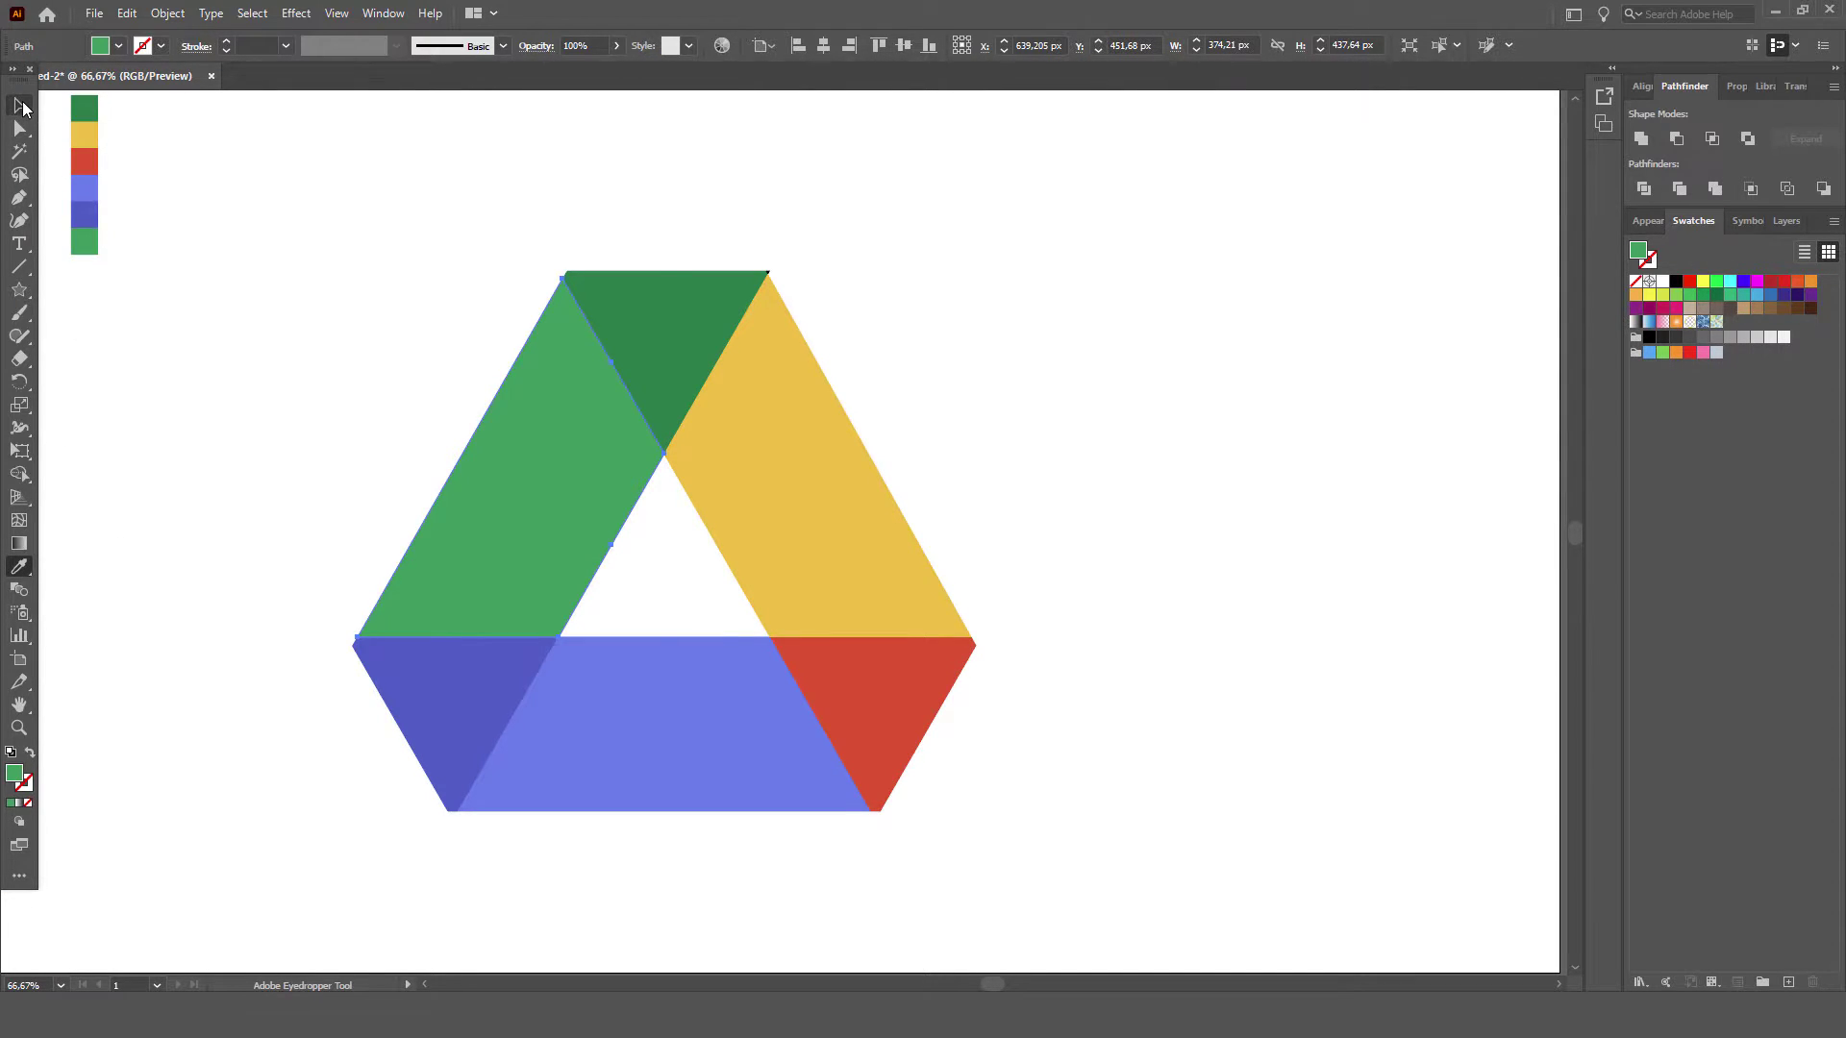
pyautogui.click(365, 411)
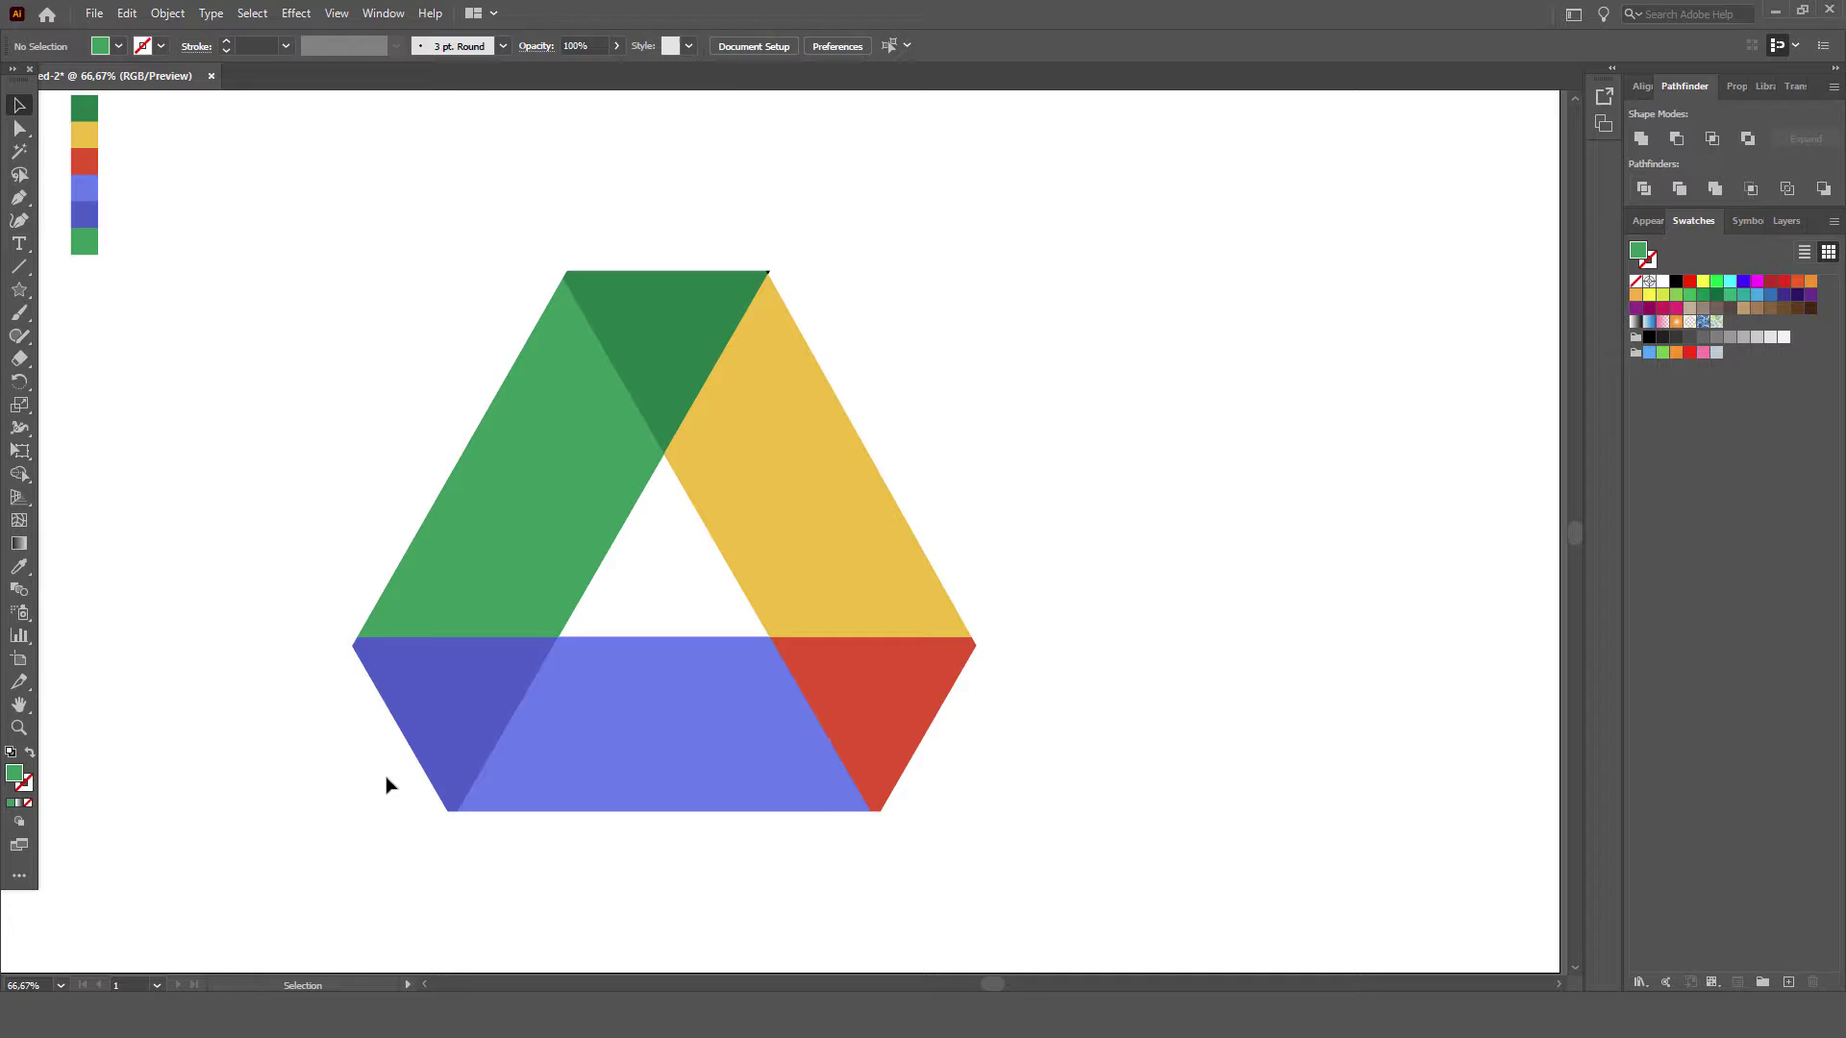
# Marquee-select the six coloured pieces and group them from the Object menu.
pyautogui.moveTo(413, 281); pyautogui.dragTo(994, 860)
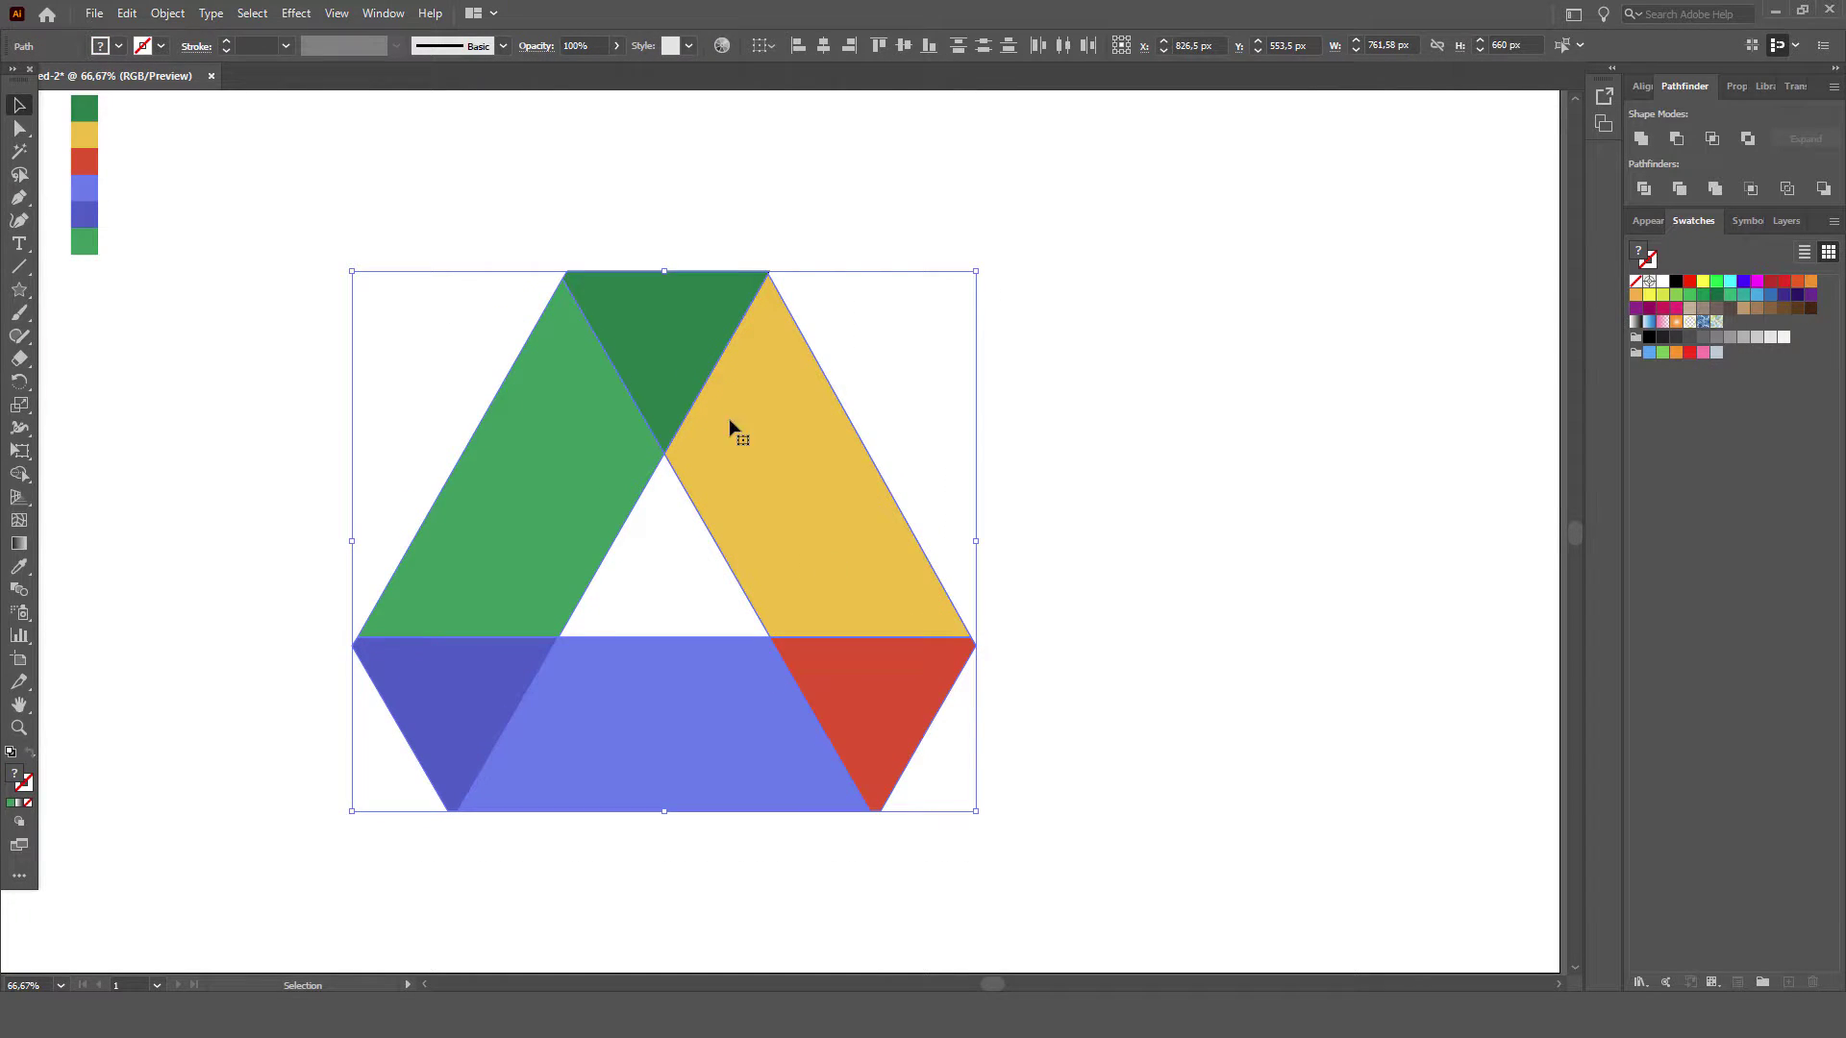
pyautogui.click(169, 13)
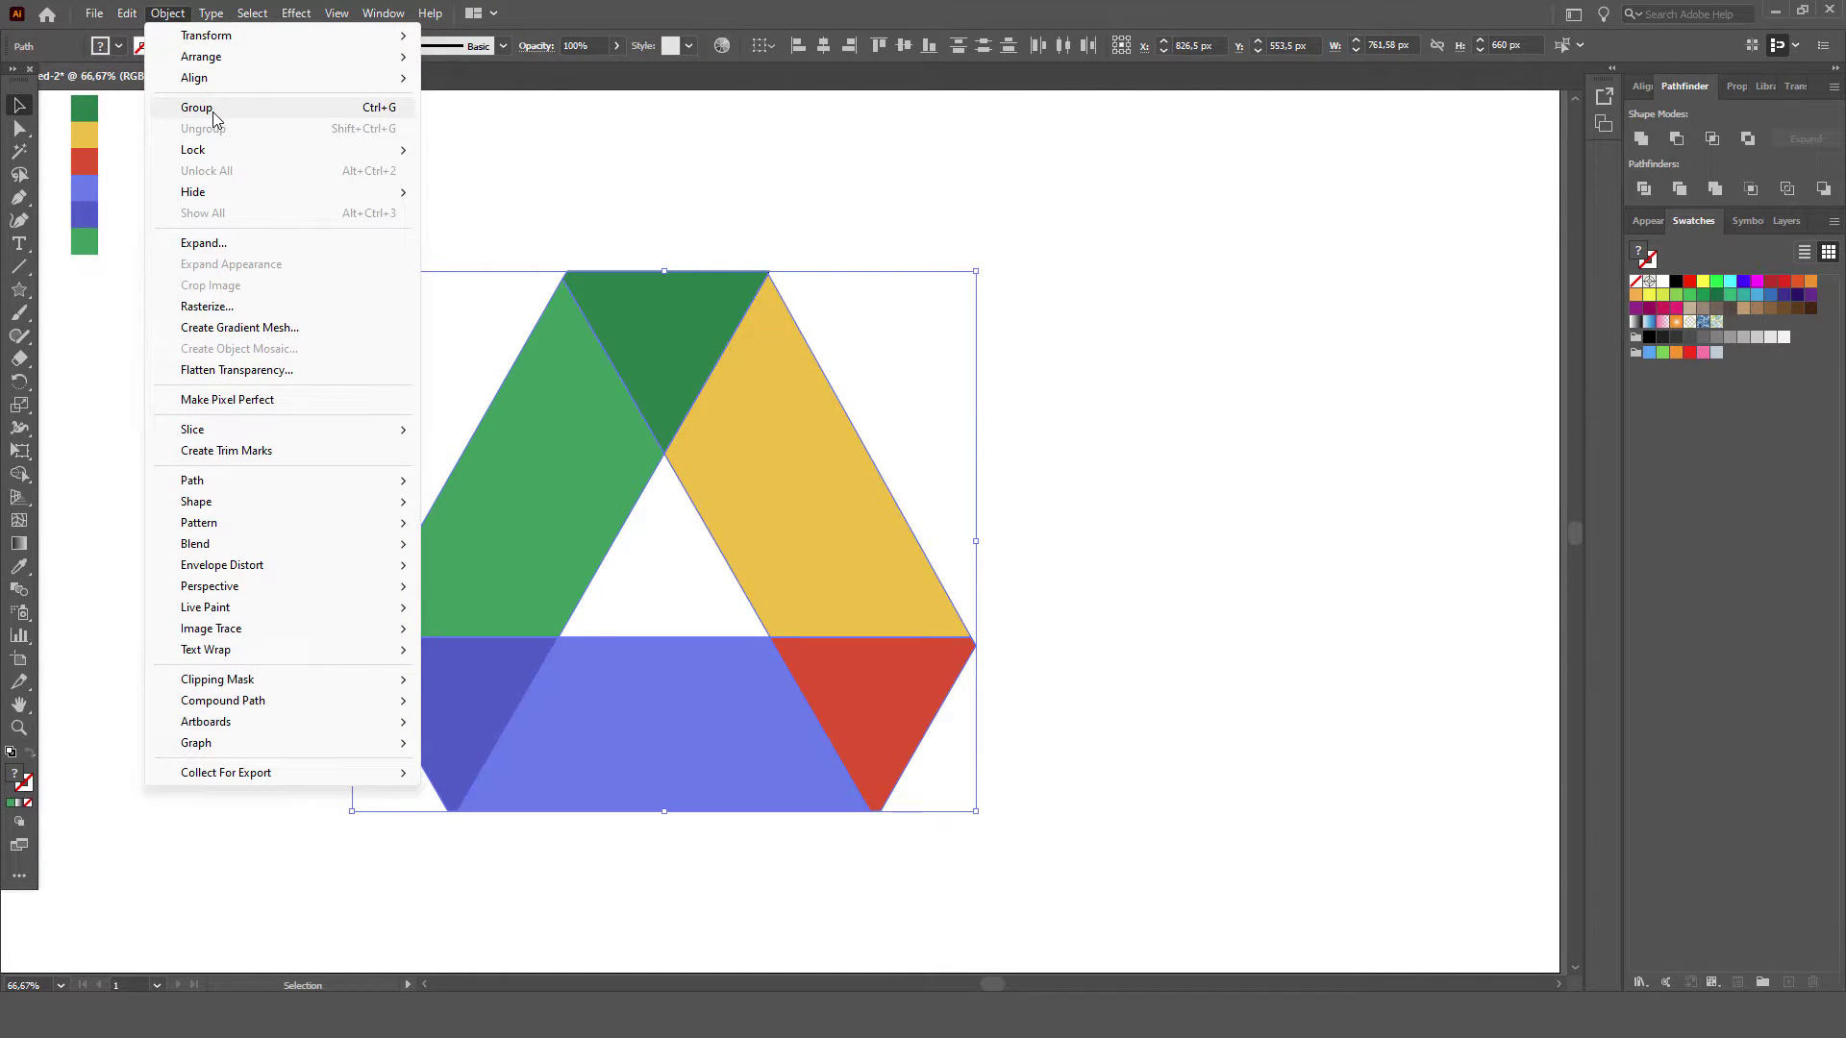
pyautogui.press('Escape')
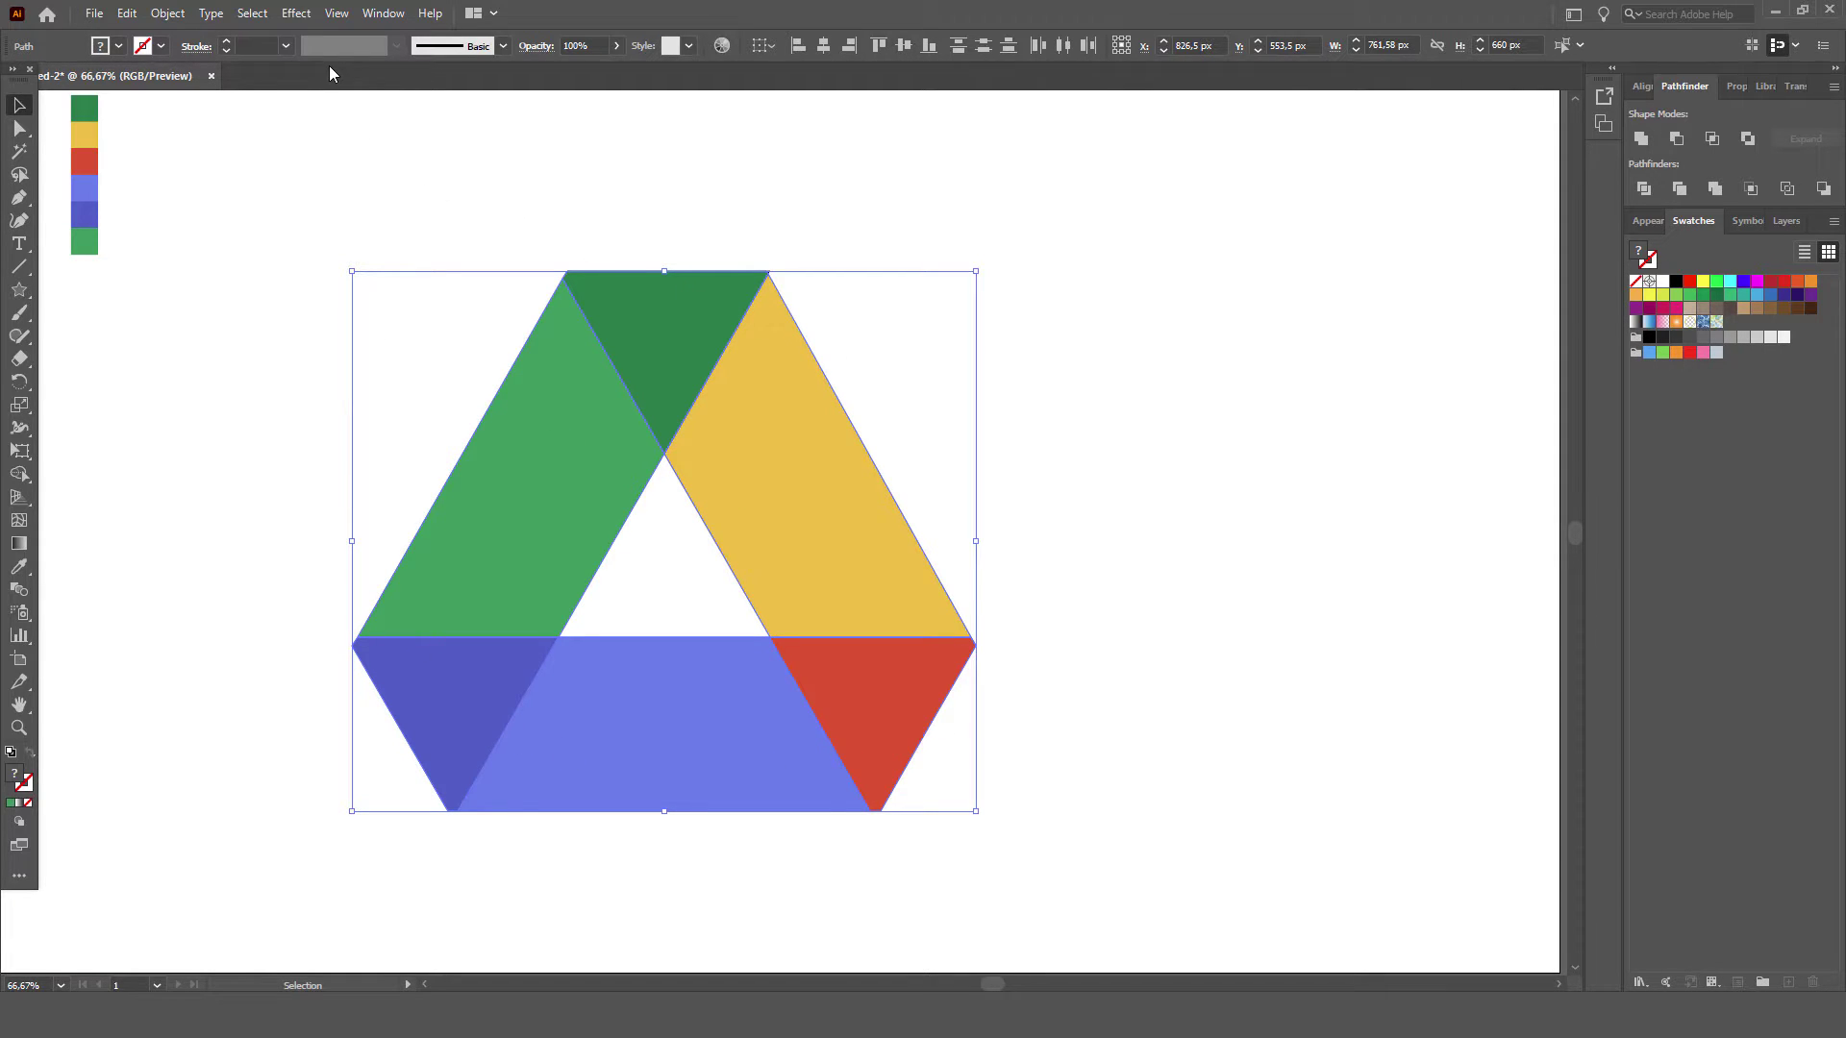
# Apply Effect > Stylize > Round Corners with a 15 px radius, then deselect.
pyautogui.click(297, 13)
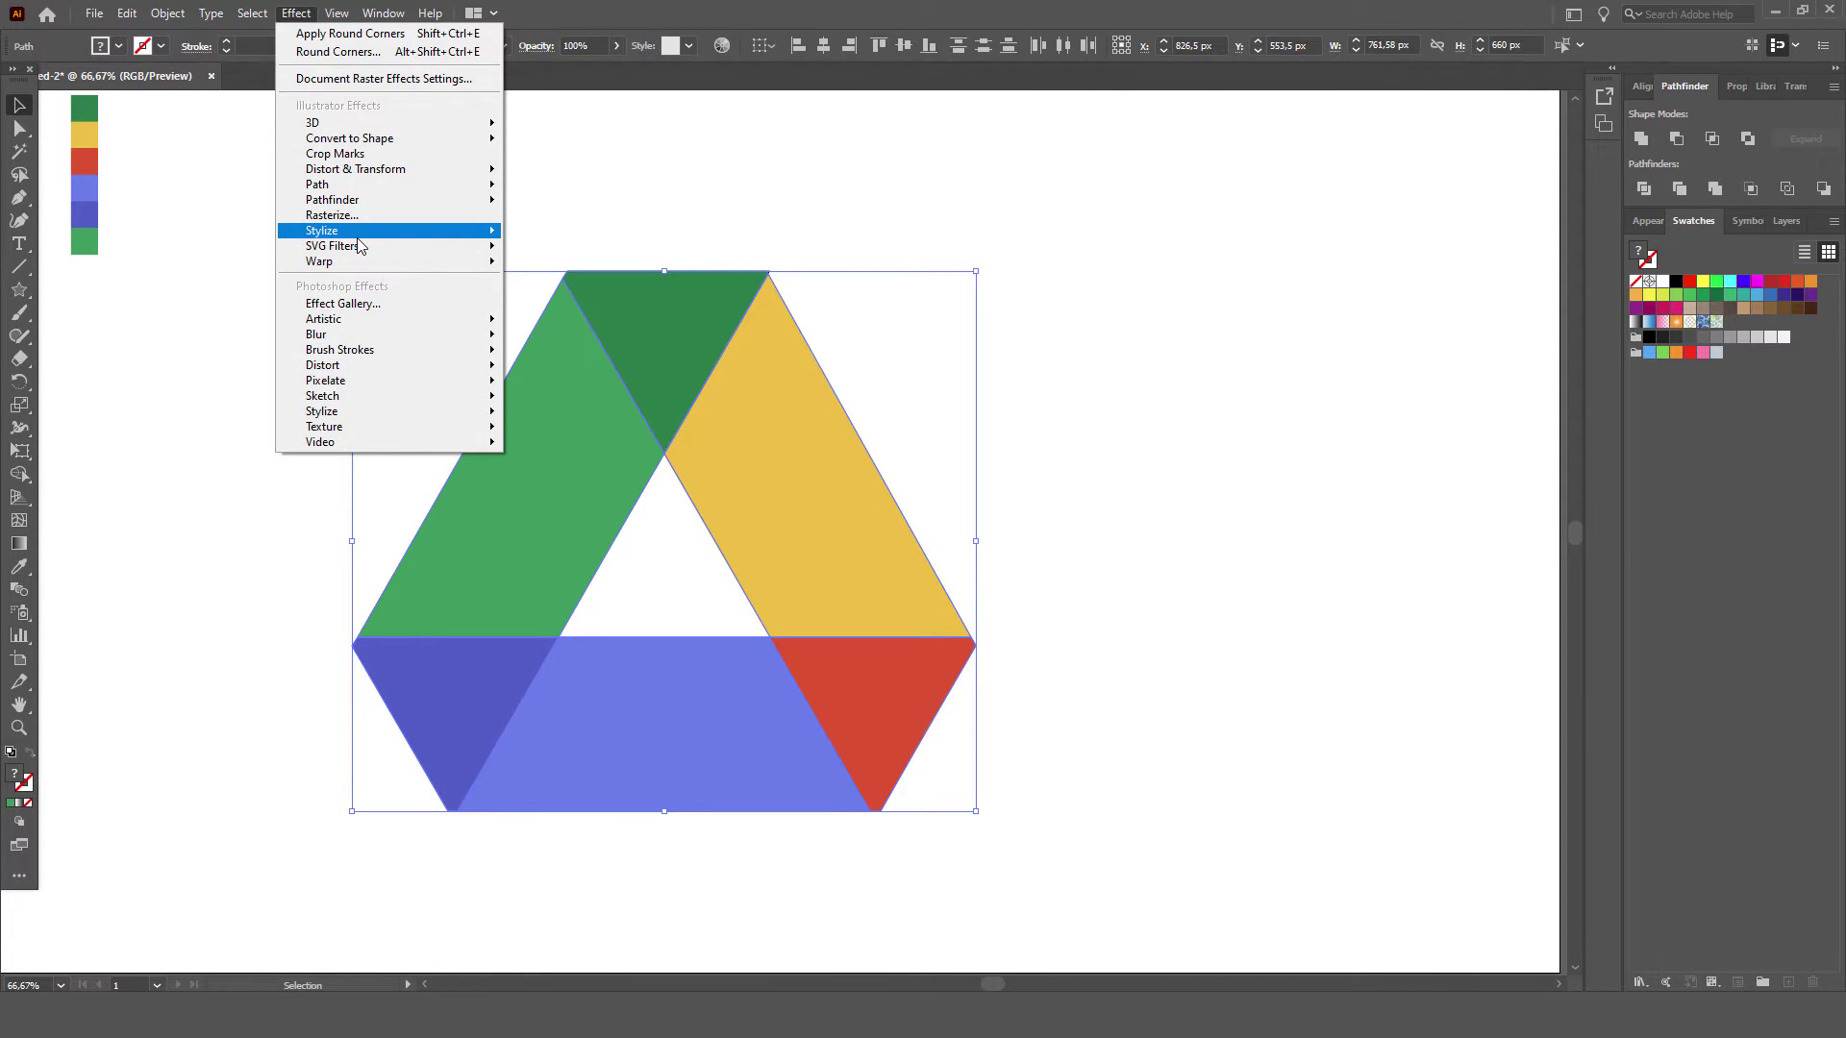
pyautogui.moveTo(321, 231)
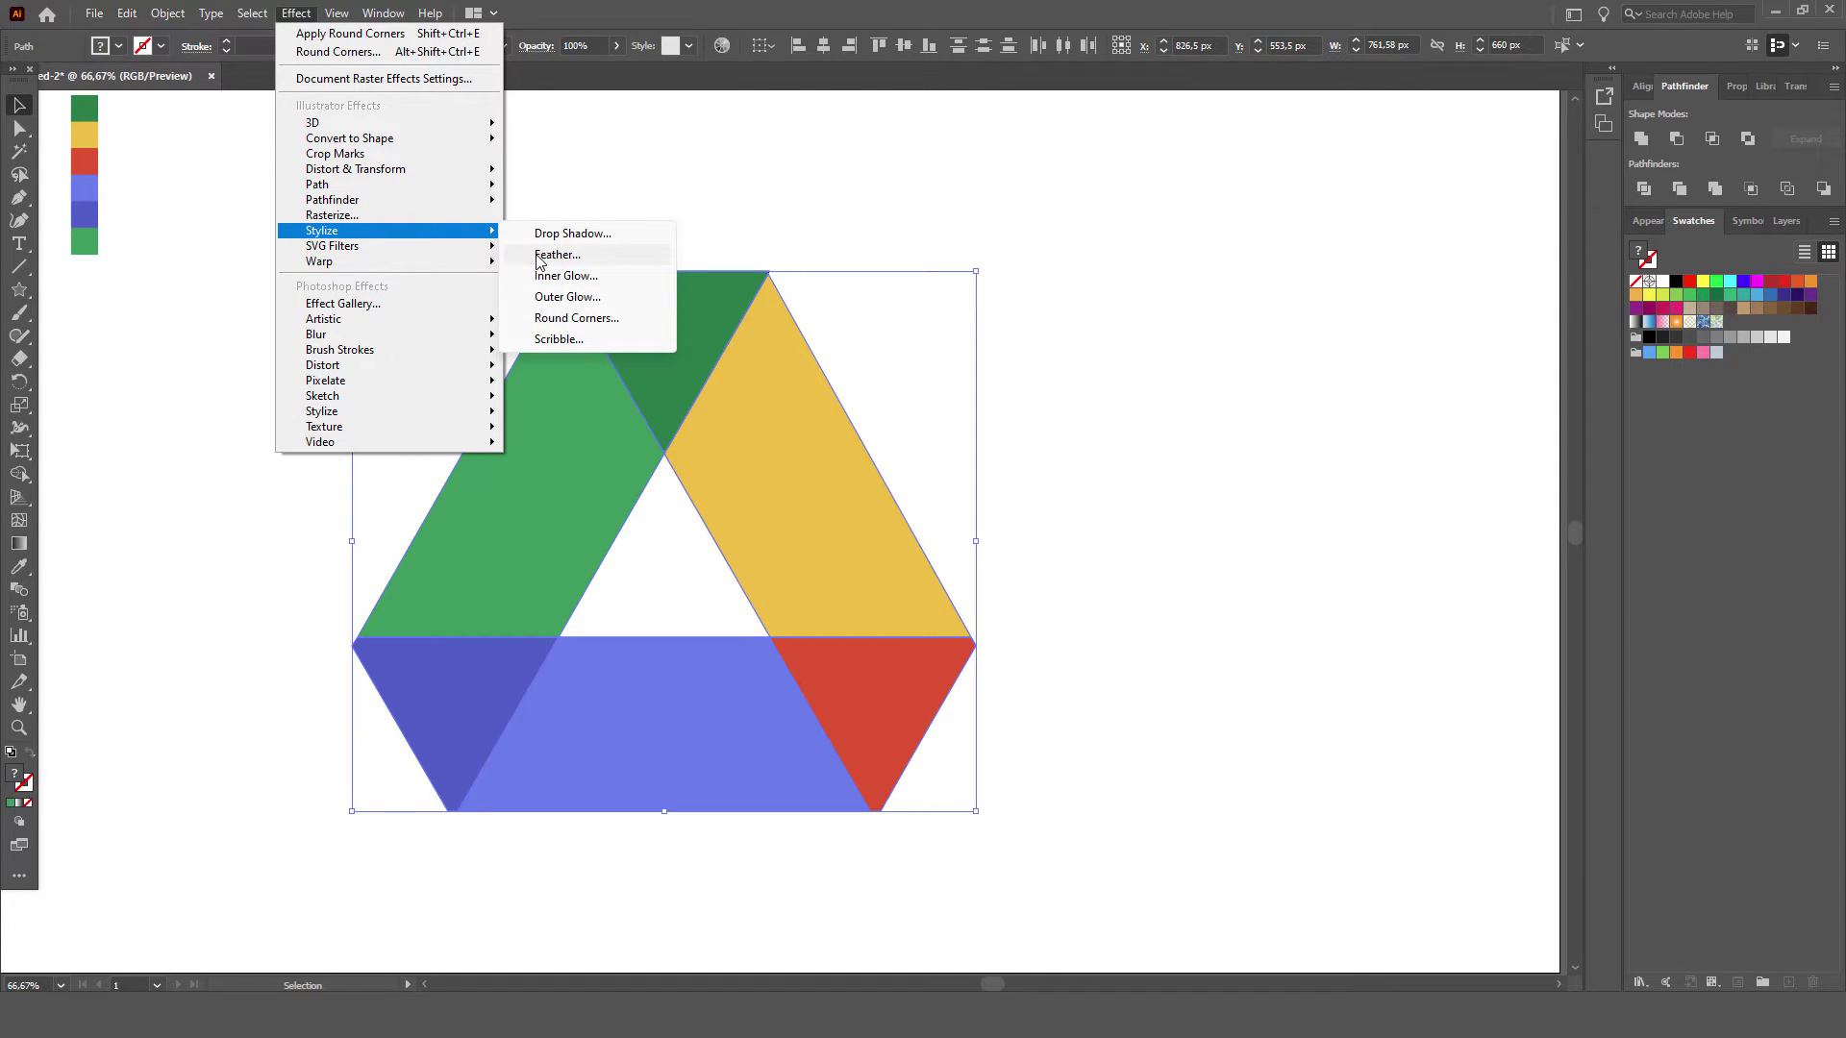
pyautogui.click(576, 319)
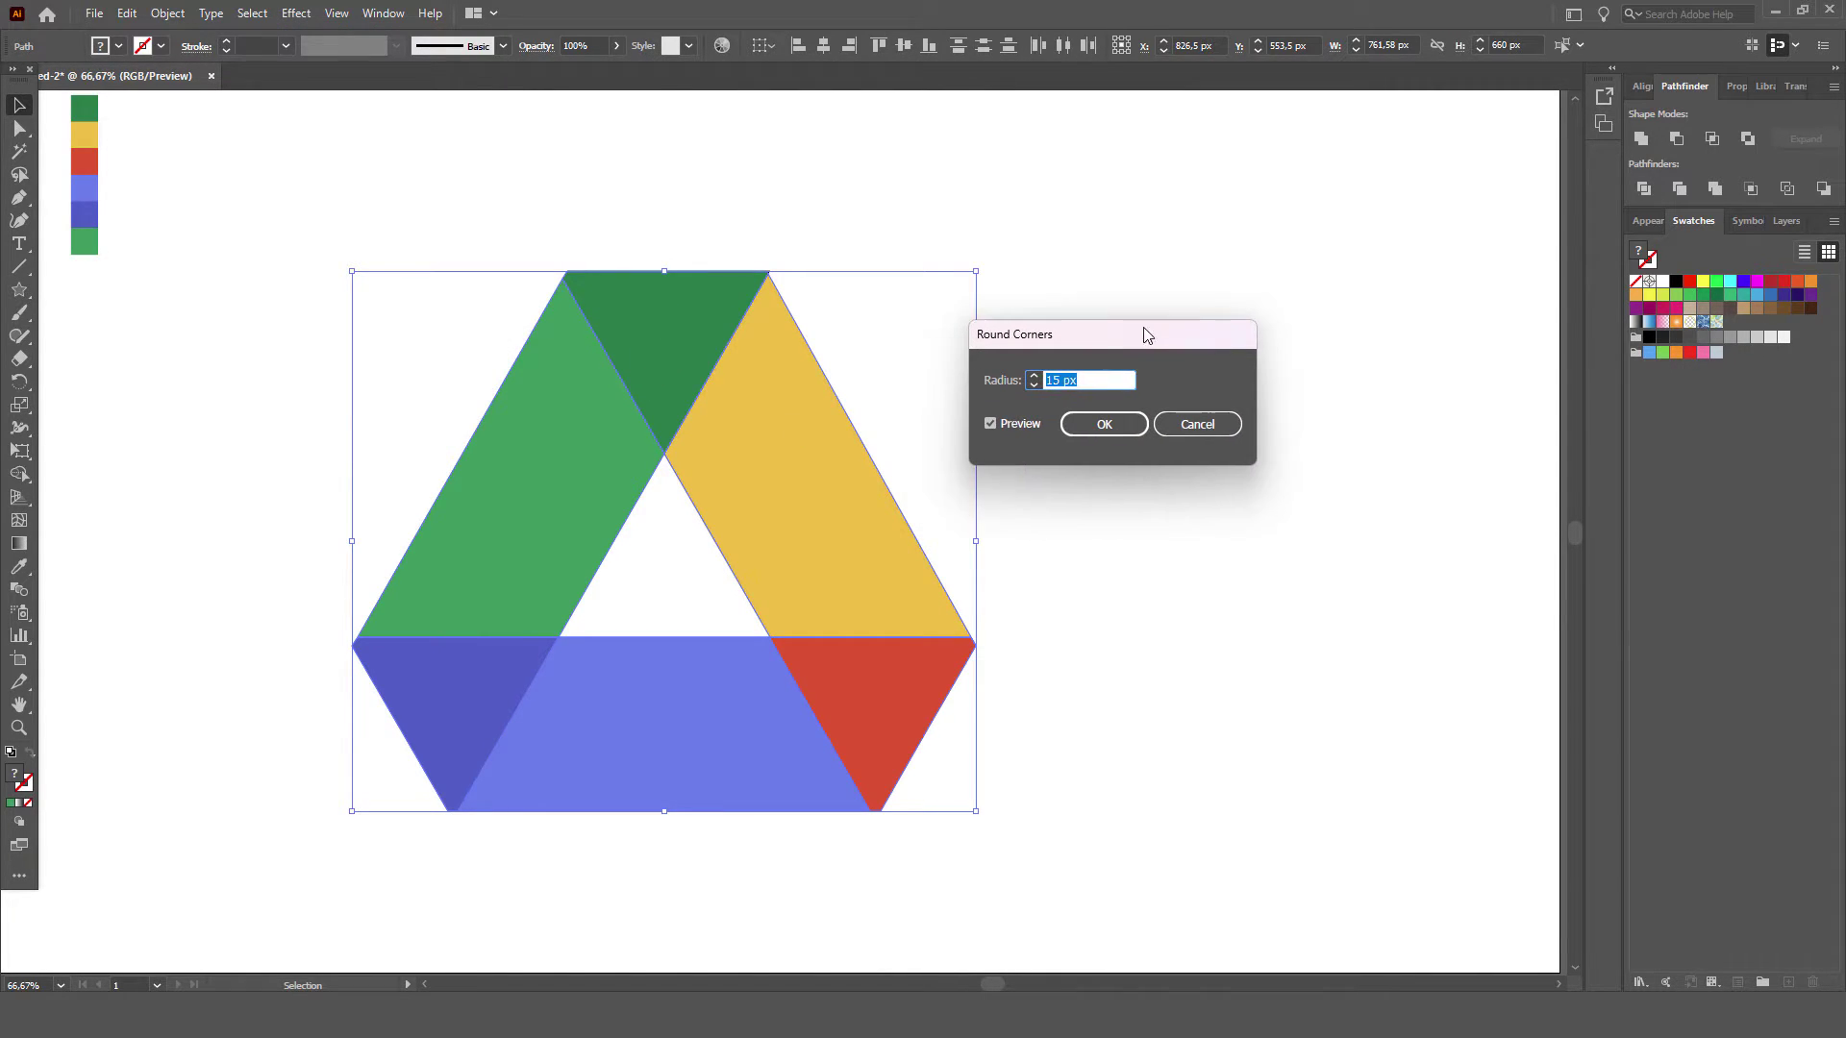
pyautogui.click(1089, 411)
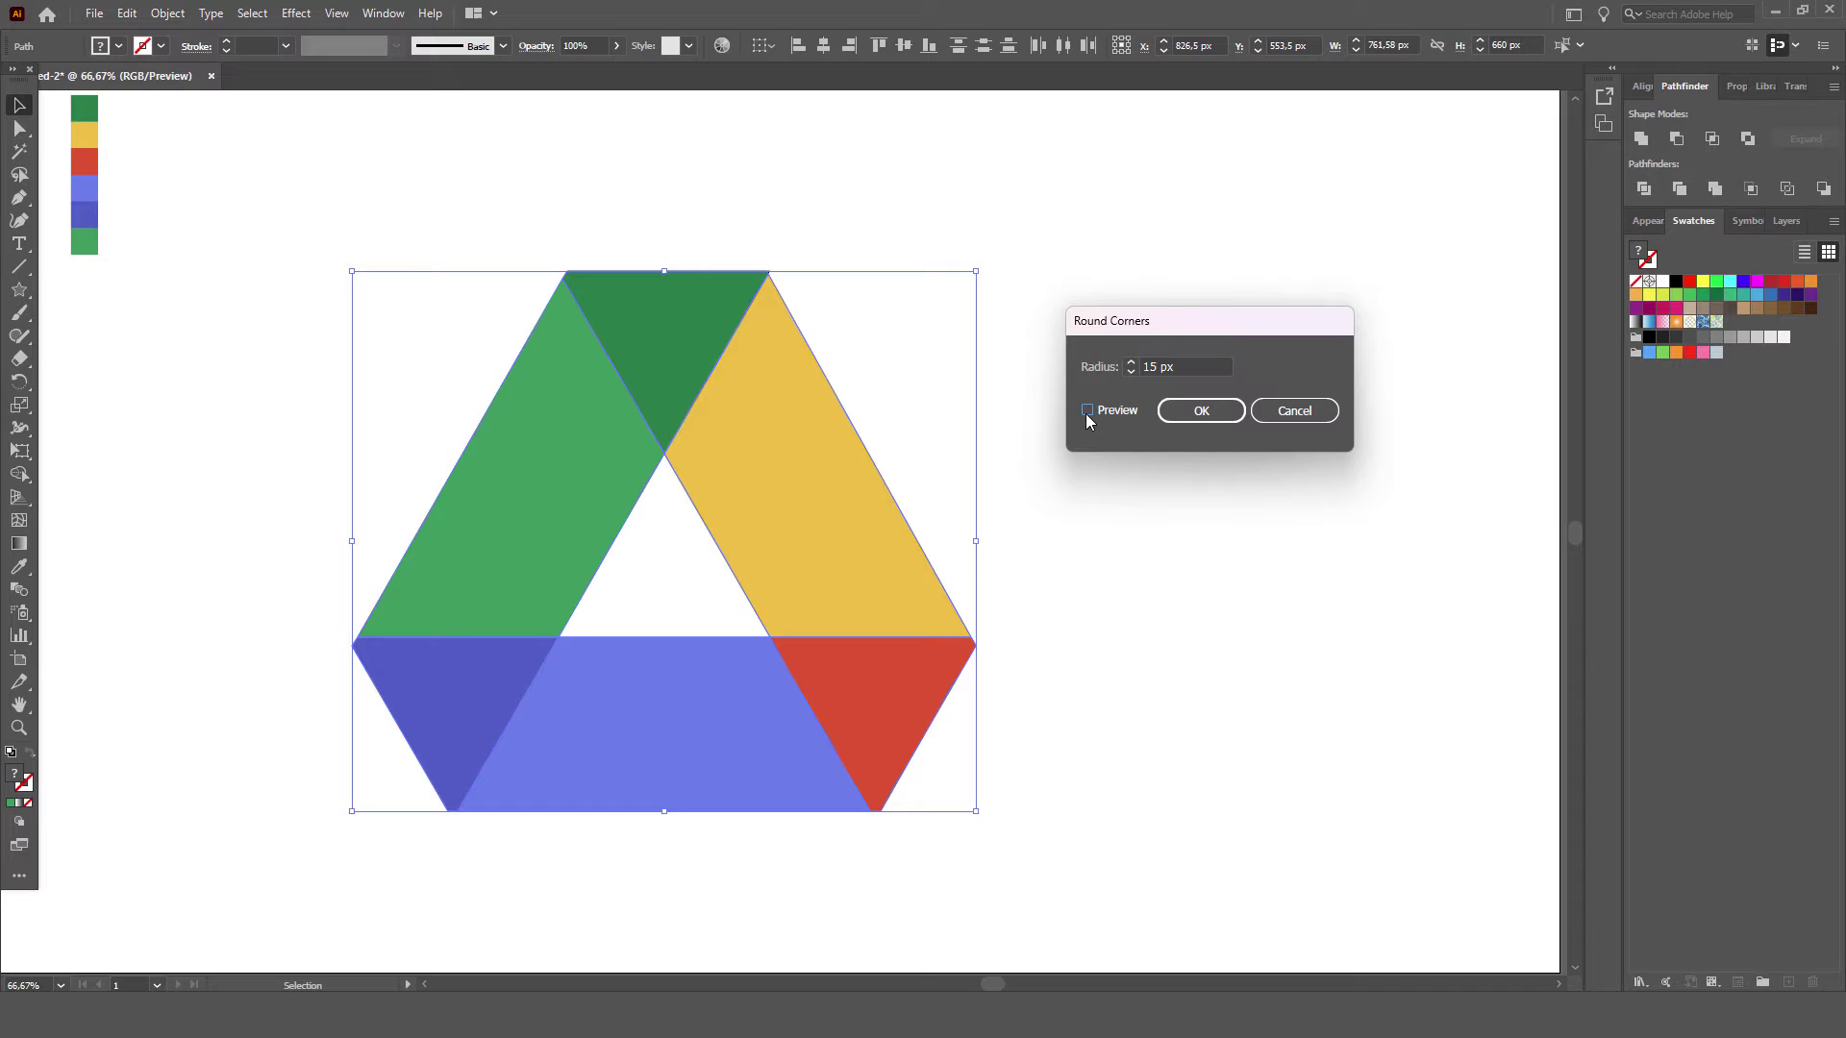
pyautogui.click(1087, 412)
pyautogui.click(1200, 411)
pyautogui.click(1152, 498)
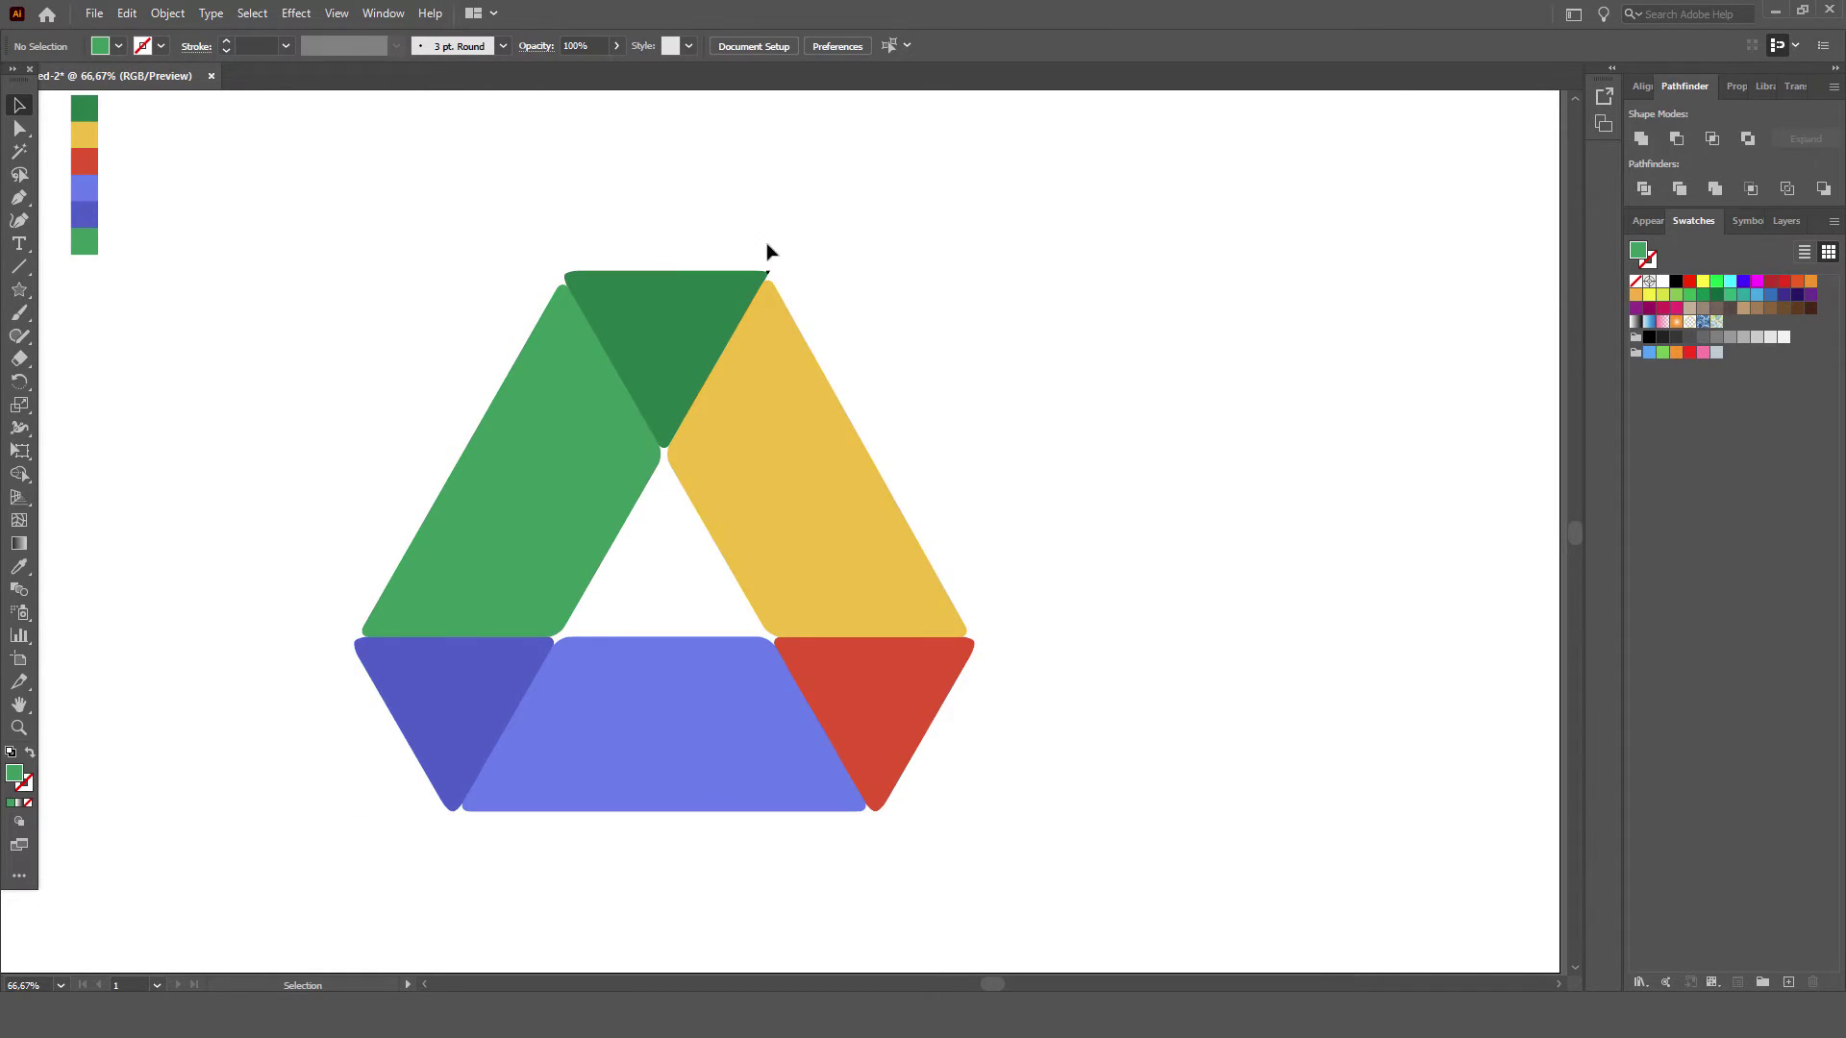